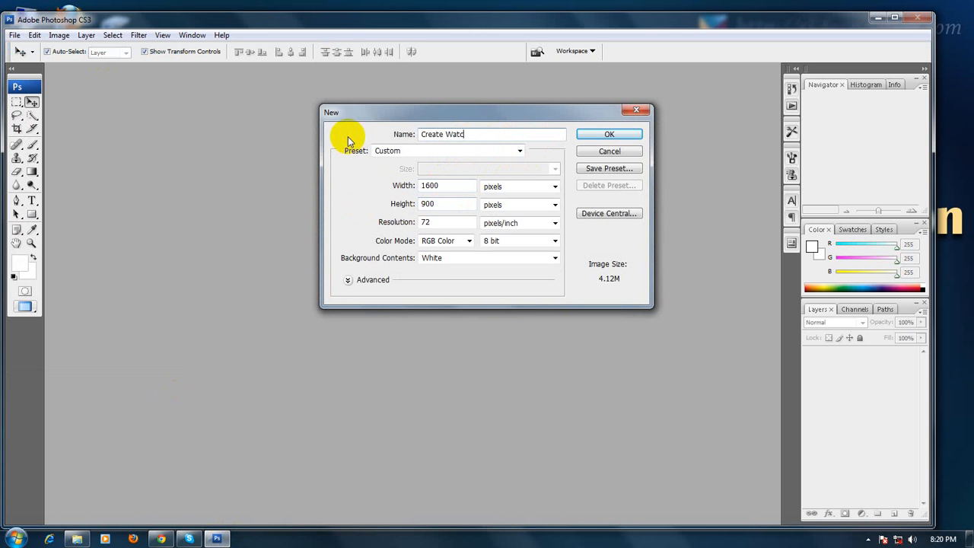
Step: Create the 1600 × 900 pixel document Create Watch and outline a large rounded-rectangle selection with a 10 px corner radius
{"action": "left_click", "coordinate": [627, 134]}
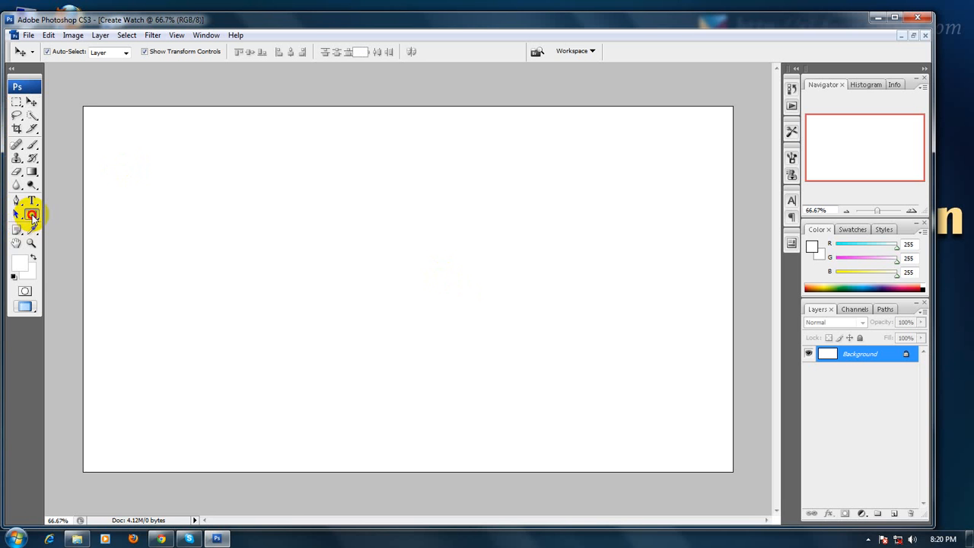
{"action": "left_click_drag", "start_coordinate": [32, 213], "coordinate": [95, 229]}
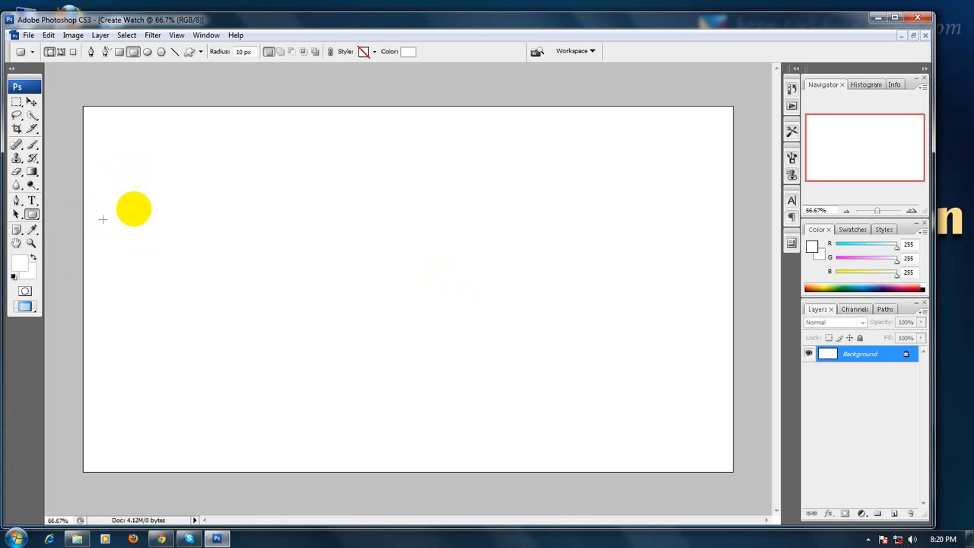
{"action": "left_click", "coordinate": [62, 52]}
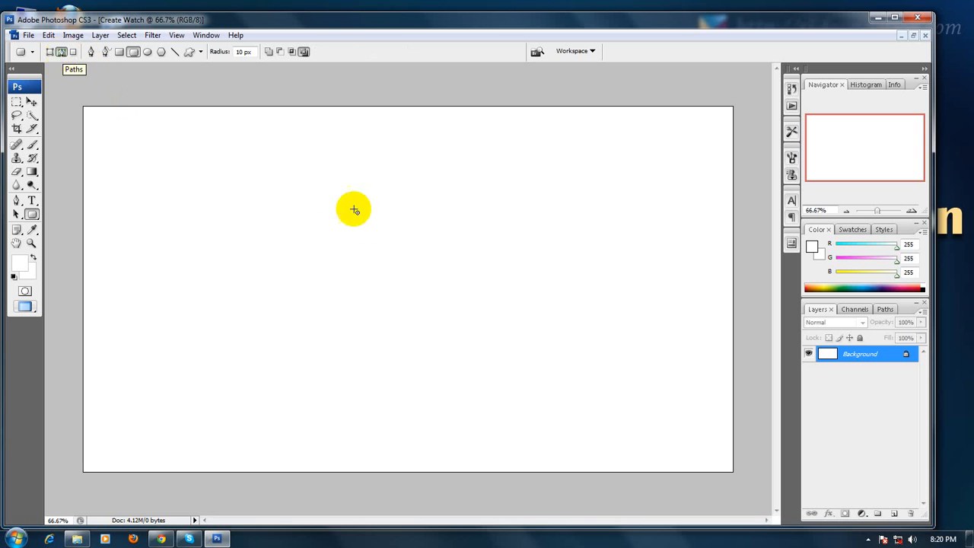
{"action": "left_click_drag", "start_coordinate": [256, 159], "coordinate": [534, 417]}
Step: On a new layer, fill the selection with a diagonal linear gradient from bright red at the upper-left to dark red at the lower-right
{"action": "left_click", "coordinate": [894, 514]}
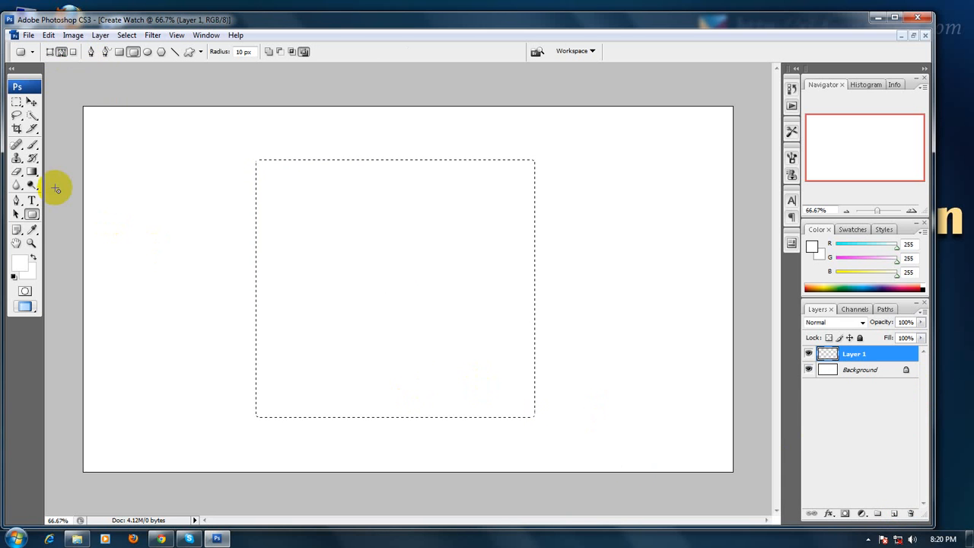
{"action": "left_click", "coordinate": [34, 172]}
{"action": "left_click", "coordinate": [64, 171]}
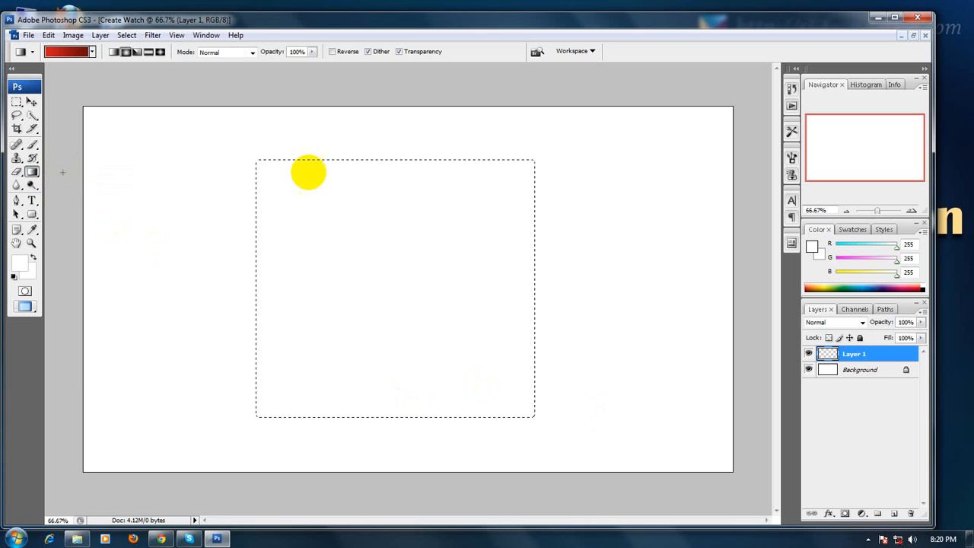
{"action": "left_click_drag", "start_coordinate": [257, 135], "coordinate": [546, 499]}
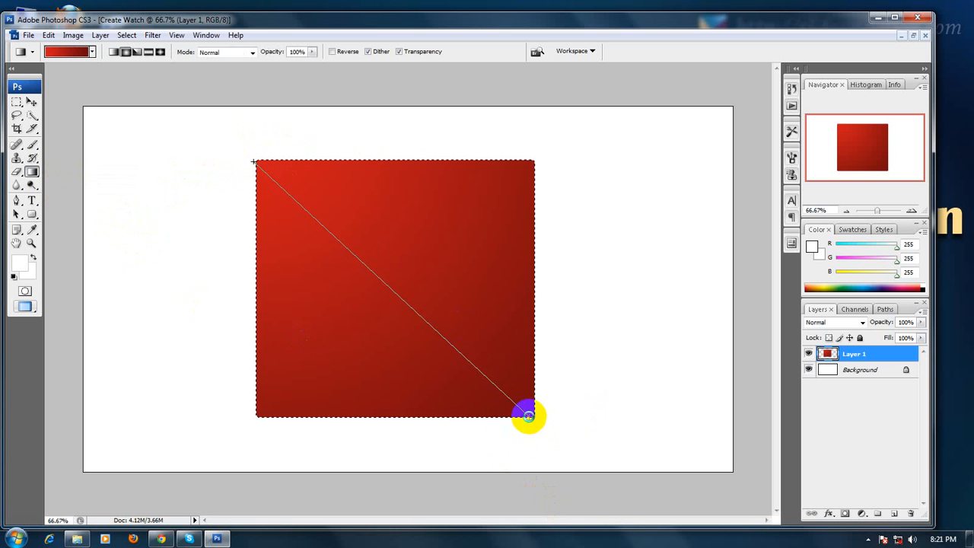
{"action": "left_click_drag", "start_coordinate": [528, 417], "coordinate": [525, 415]}
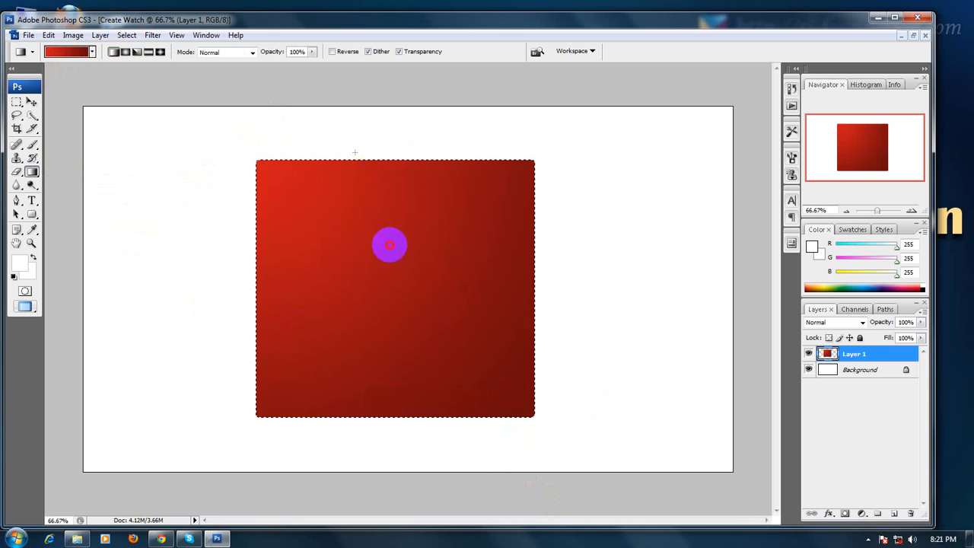
{"action": "left_click_drag", "start_coordinate": [354, 442], "coordinate": [357, 410]}
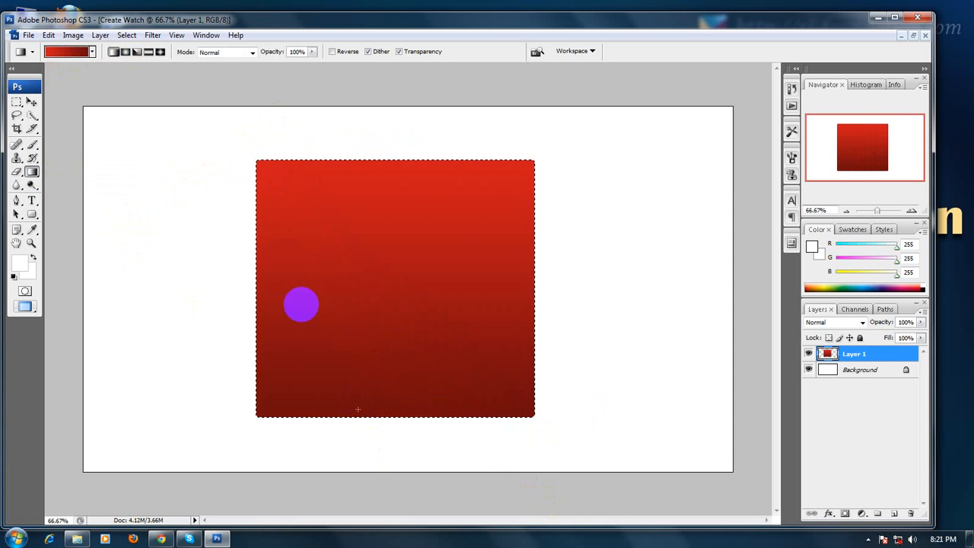
{"action": "left_click_drag", "start_coordinate": [470, 443], "coordinate": [545, 419]}
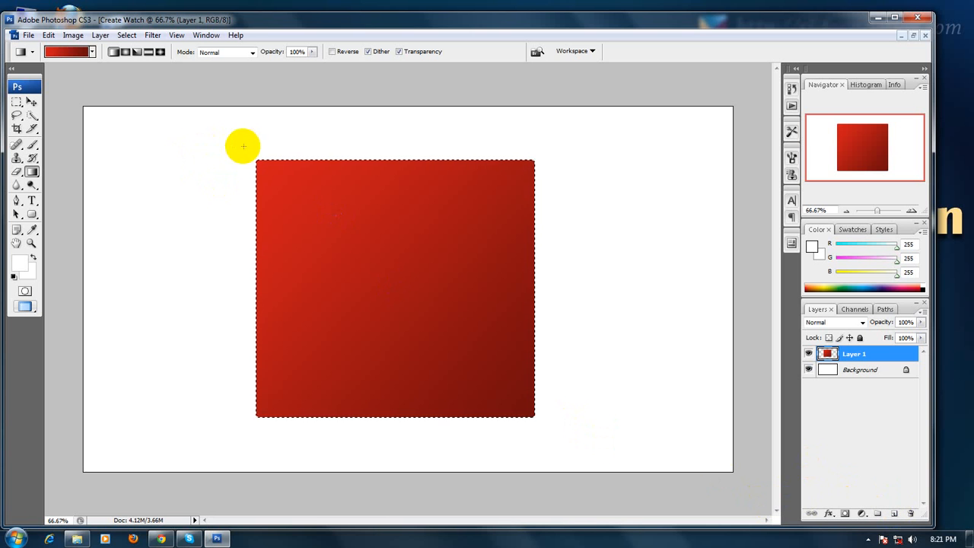
Step: Add a second layer filled with the same gradient in the reverse direction, and scale that square to 86.7% about its centre
{"action": "left_click", "coordinate": [894, 512]}
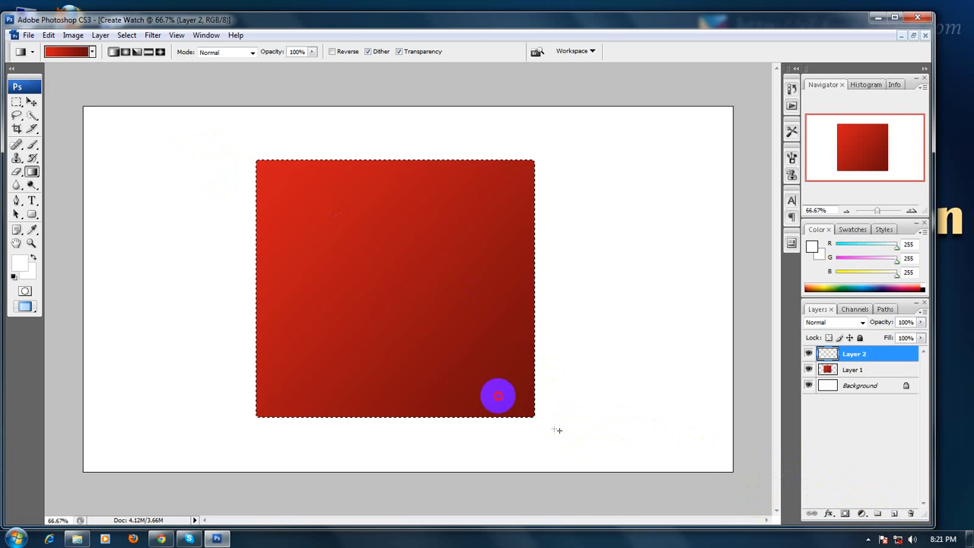
{"action": "left_click_drag", "start_coordinate": [497, 396], "coordinate": [209, 126]}
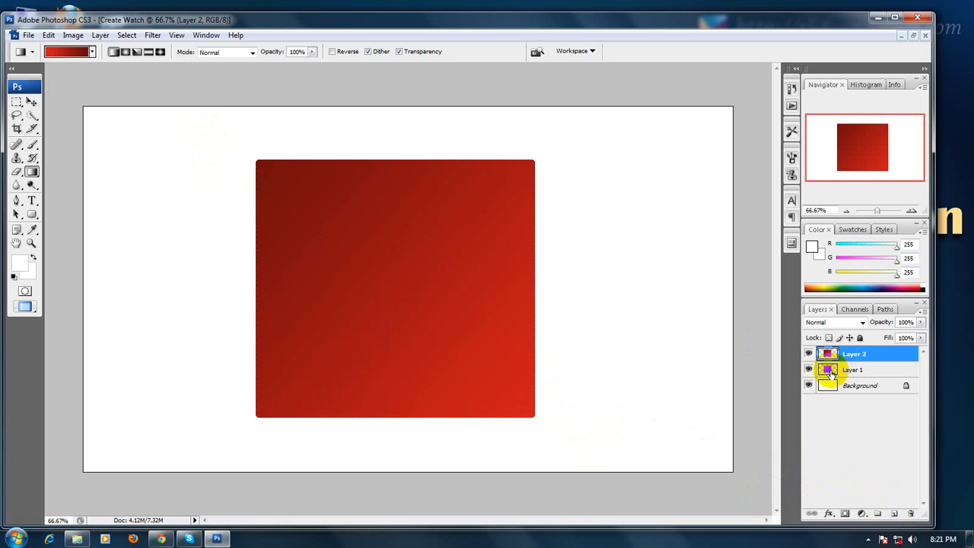
{"action": "left_click", "coordinate": [30, 103]}
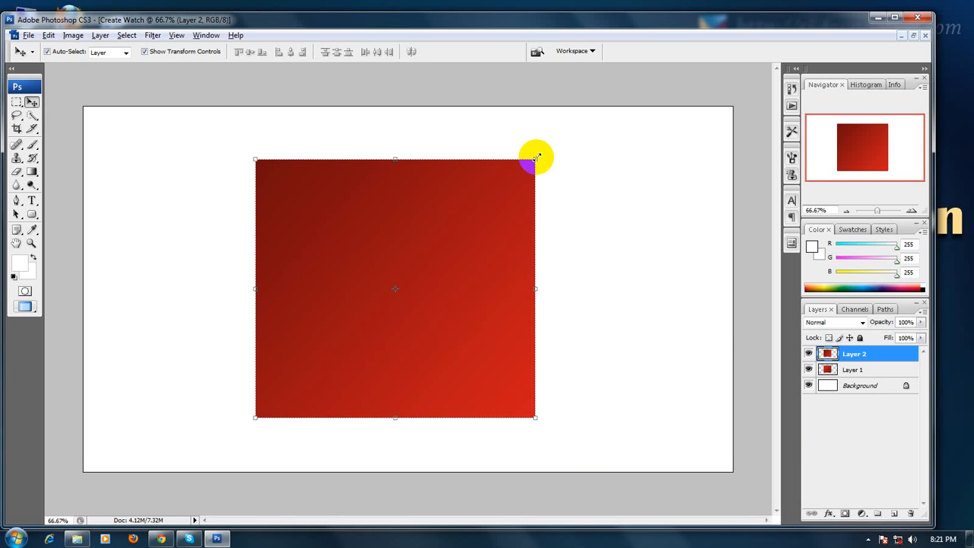
{"action": "left_click_drag", "start_coordinate": [535, 159], "coordinate": [515, 169]}
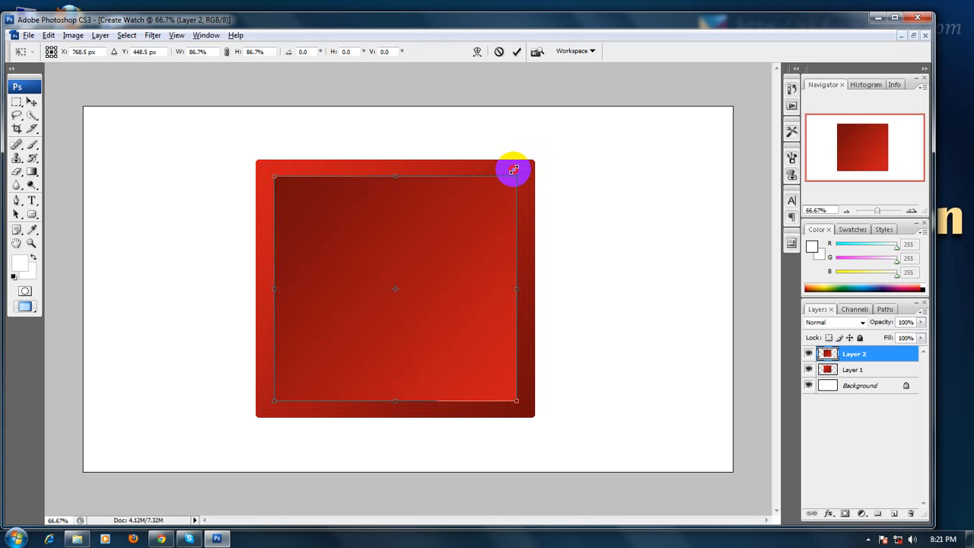
{"action": "left_click_drag", "start_coordinate": [514, 169], "coordinate": [515, 167]}
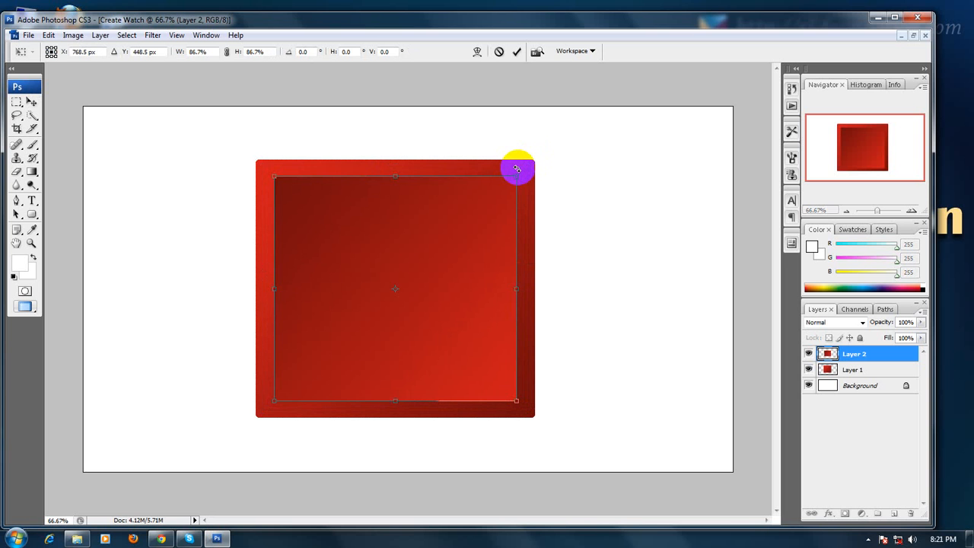
{"action": "key", "text": "Return"}
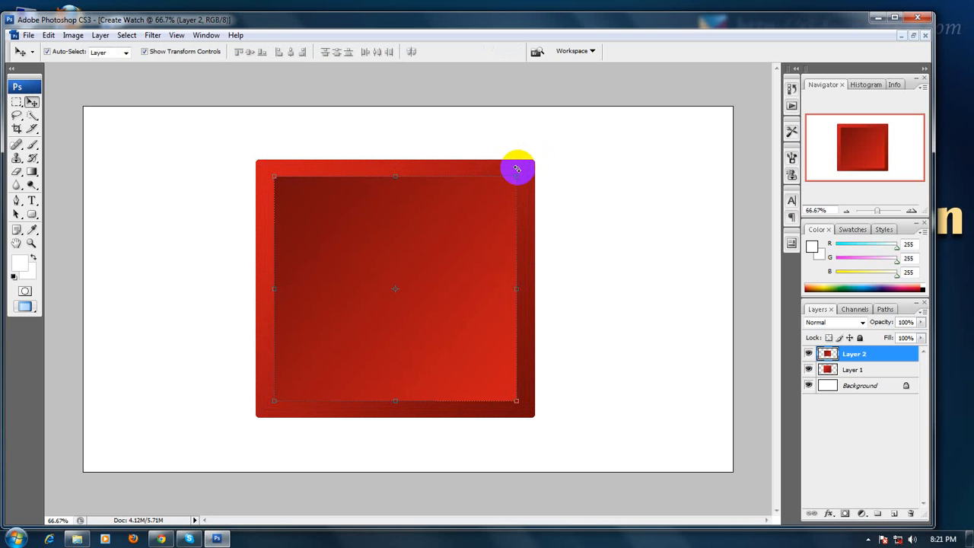
{"action": "left_click", "coordinate": [808, 354]}
{"action": "left_click", "coordinate": [809, 355]}
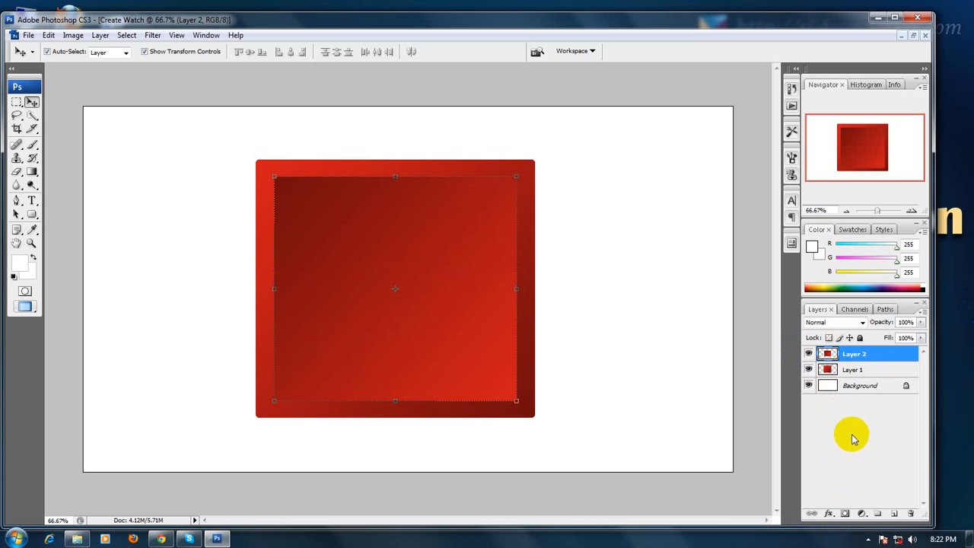
Step: Load the inner red square's outline as a selection, fill it with white on a new layer, and deselect
{"action": "left_click", "coordinate": [828, 355], "text": "ctrl"}
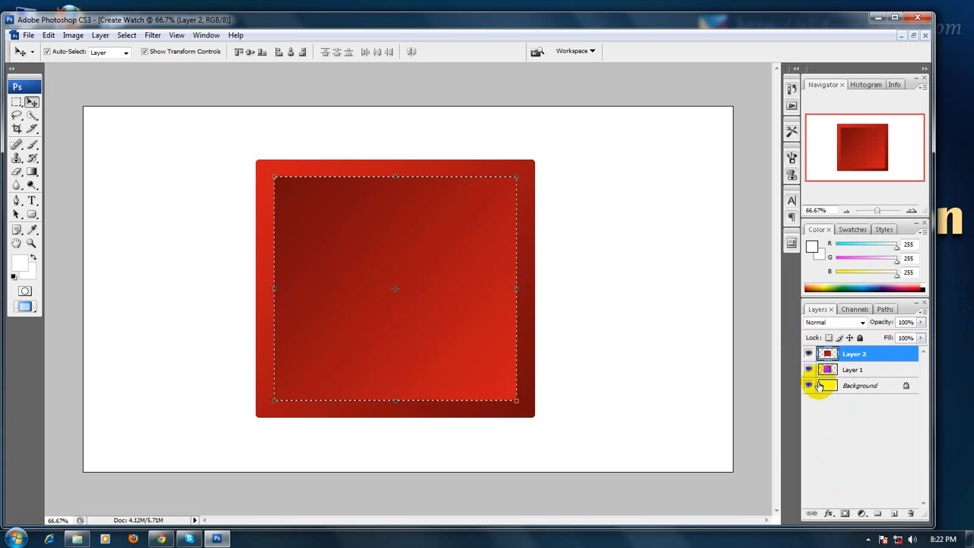
{"action": "left_click", "coordinate": [894, 514]}
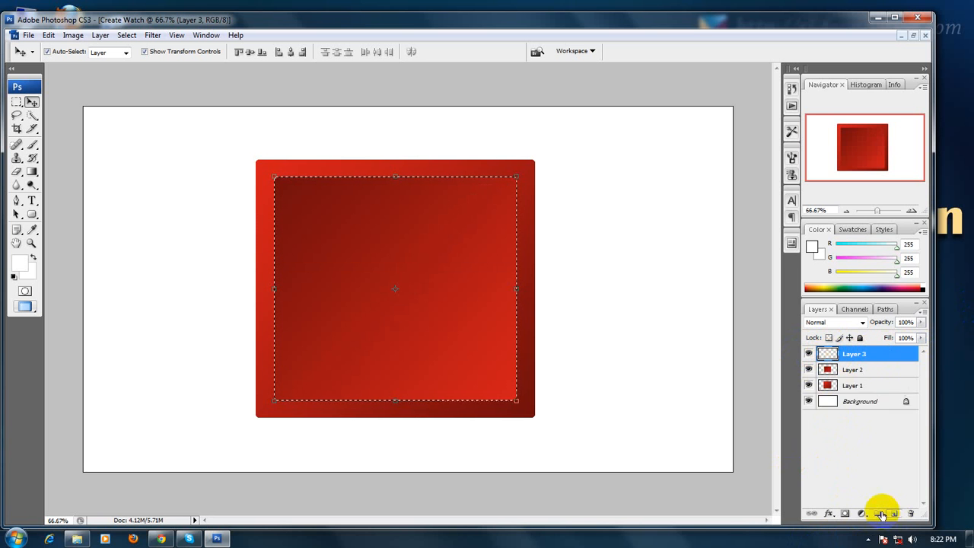
{"action": "left_click", "coordinate": [31, 171]}
{"action": "left_click", "coordinate": [79, 183]}
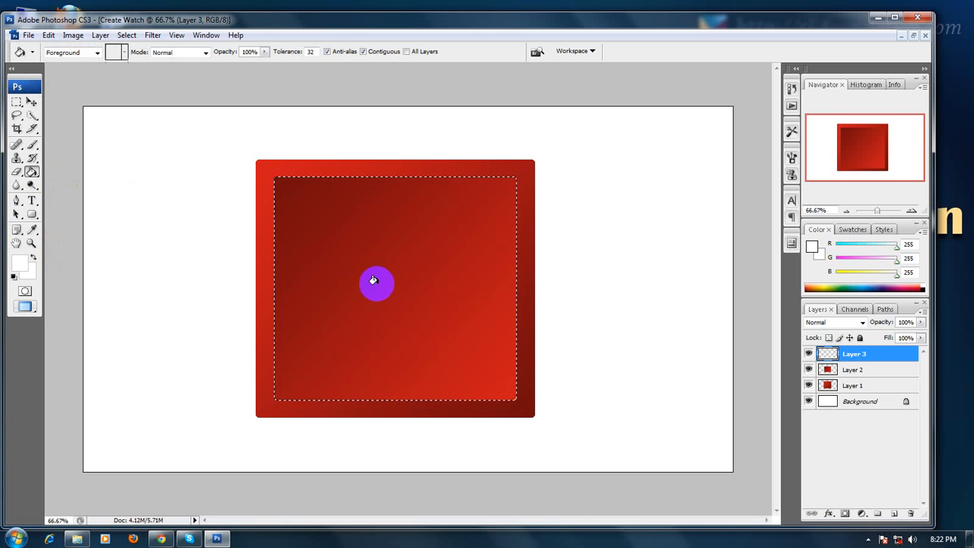
{"action": "left_click", "coordinate": [374, 284]}
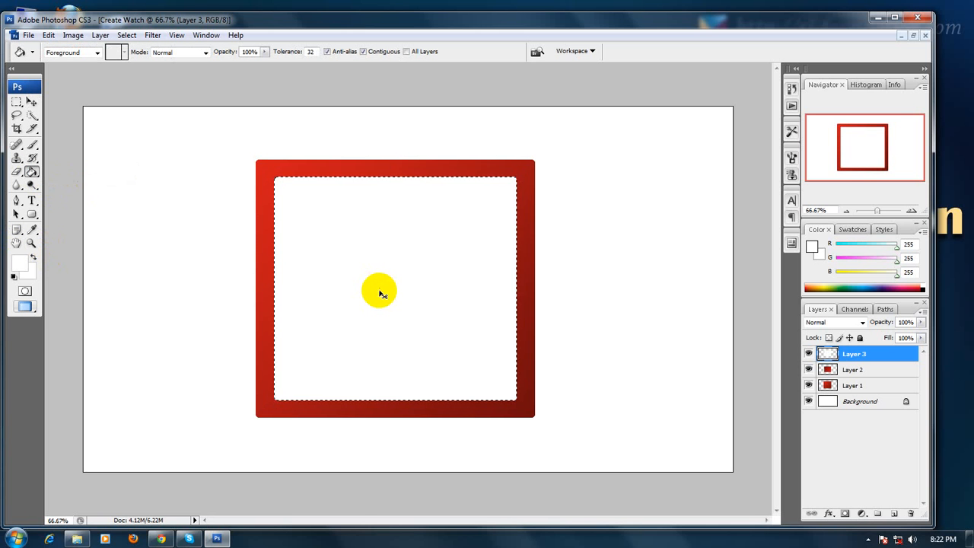
{"action": "key", "text": "ctrl+d"}
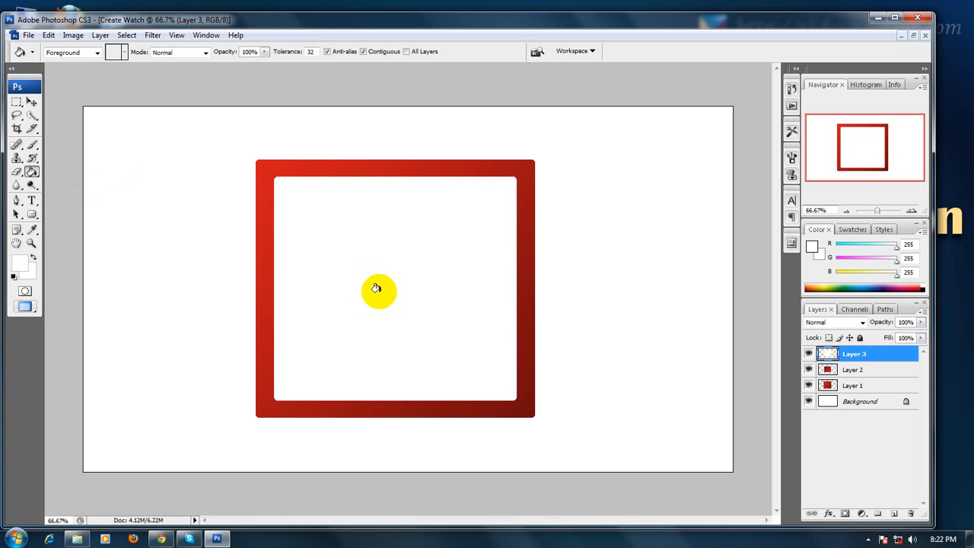
Step: Scale the white square to 97.7% about its centre so a thin red edge surrounds it
{"action": "left_click", "coordinate": [31, 101]}
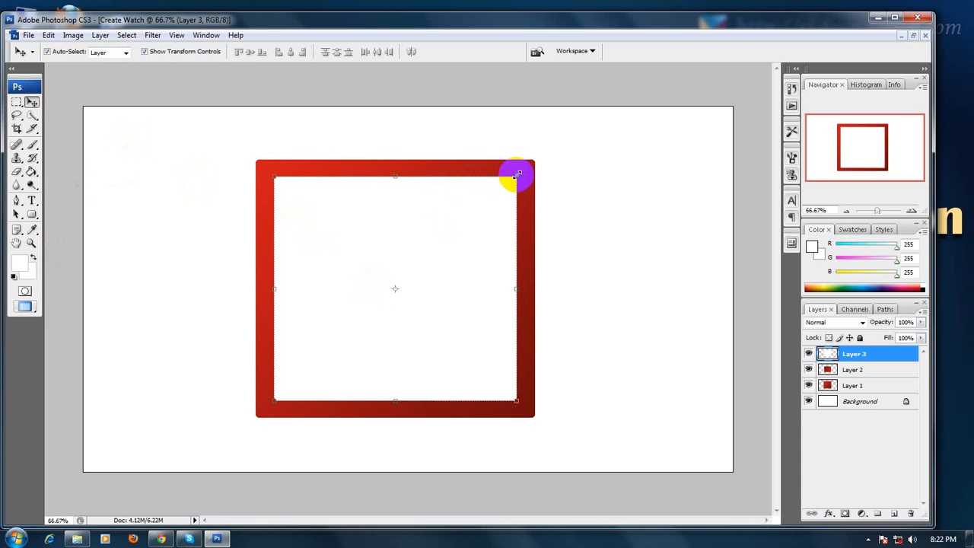
{"action": "left_click_drag", "start_coordinate": [518, 174], "coordinate": [514, 176]}
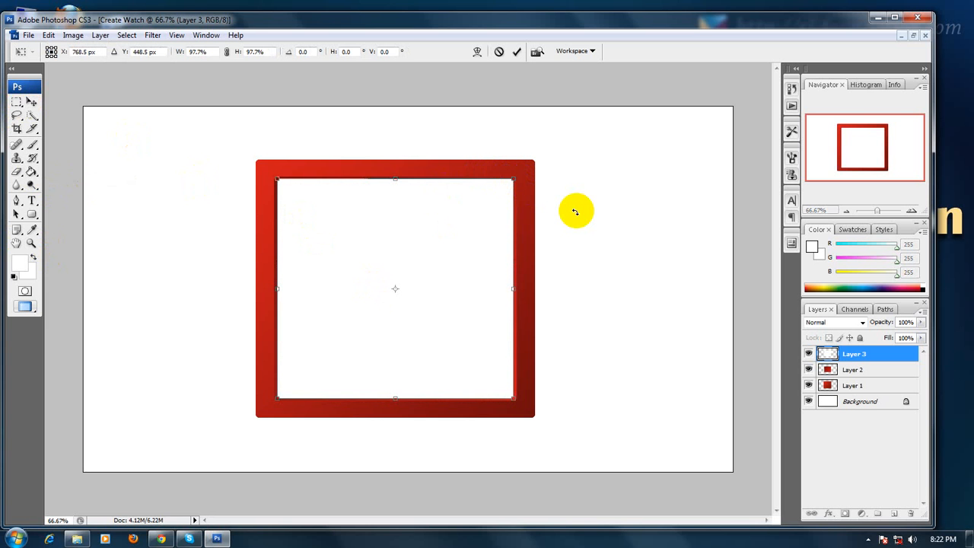
{"action": "key", "text": "Return"}
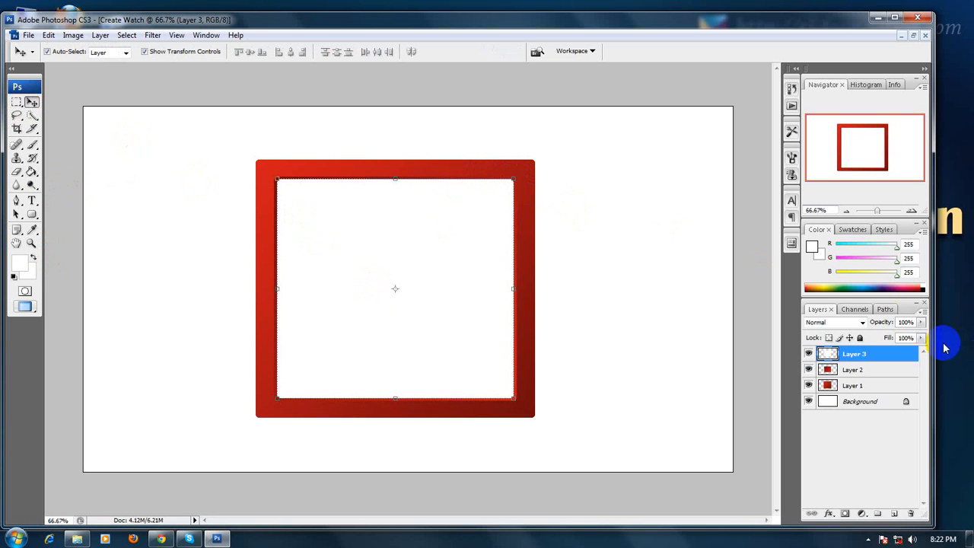
Step: Lower the white square's layer opacity to 77%
{"action": "left_click", "coordinate": [921, 322]}
{"action": "left_click_drag", "start_coordinate": [918, 337], "coordinate": [906, 337]}
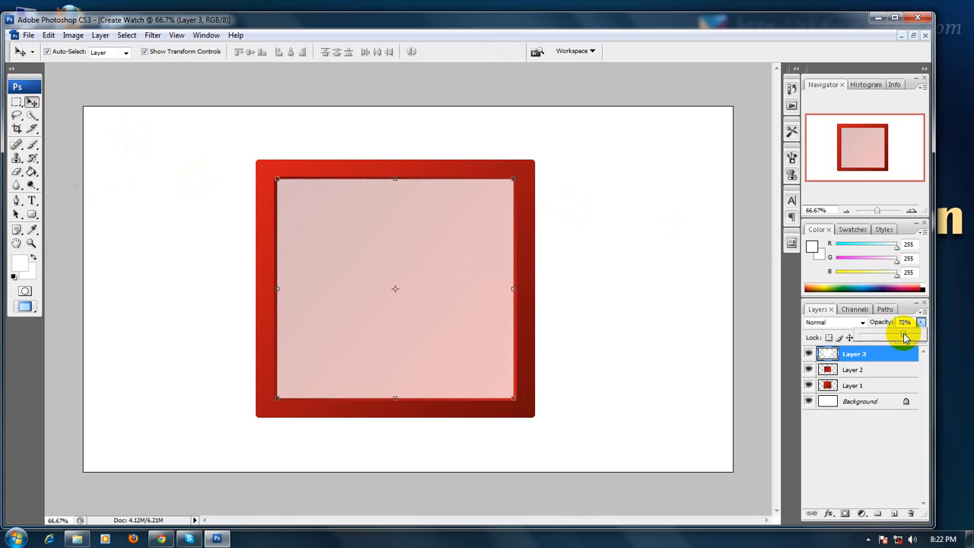
{"action": "left_click", "coordinate": [649, 337]}
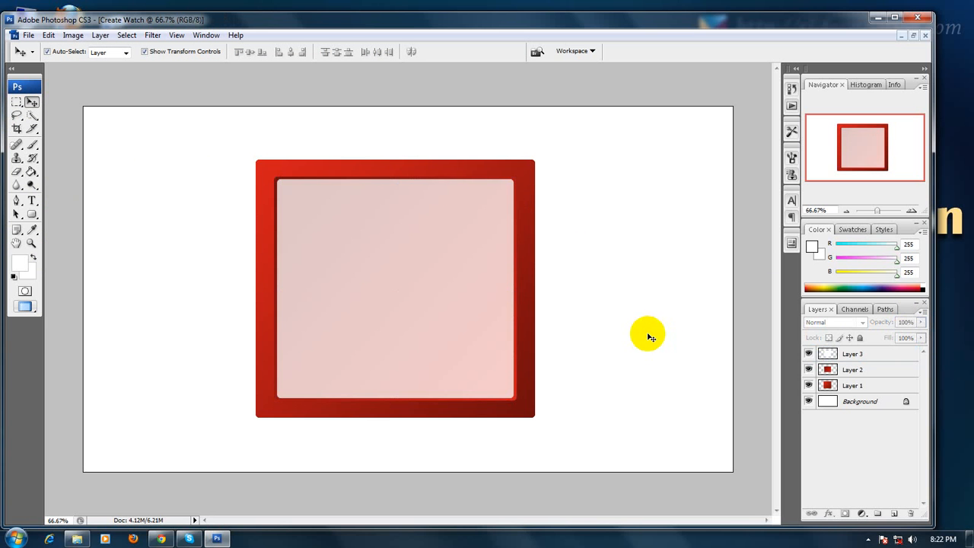
Step: Add a new empty layer above the semi-transparent white square
{"action": "left_click", "coordinate": [376, 246]}
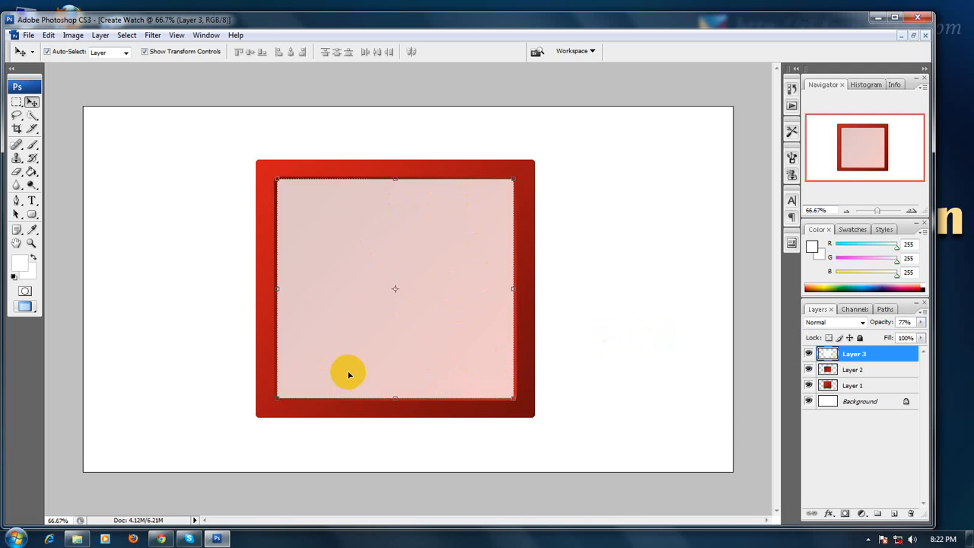
{"action": "key", "text": "ctrl+0"}
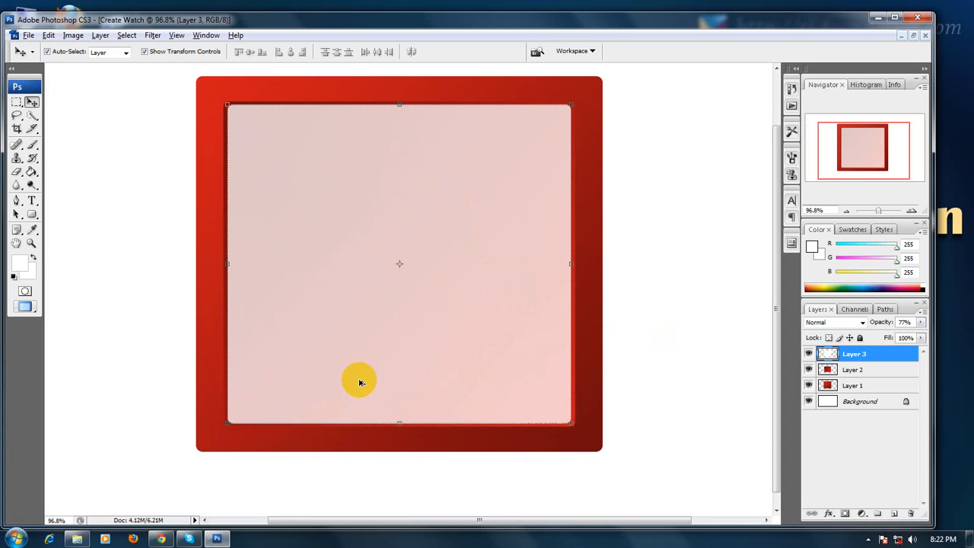
{"action": "scroll", "coordinate": [361, 384], "scroll_direction": "up", "scroll_amount": 1}
{"action": "scroll", "coordinate": [361, 387], "scroll_direction": "down", "scroll_amount": 1}
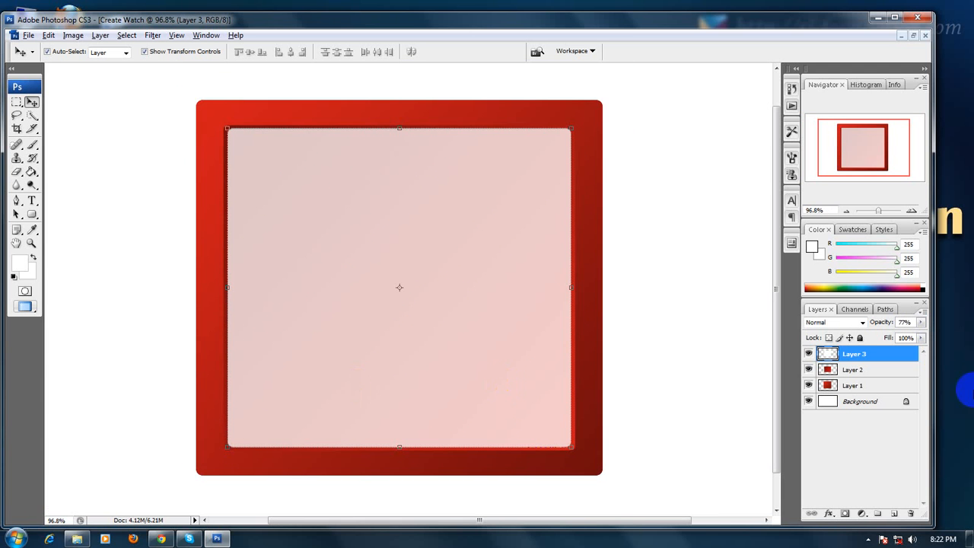
{"action": "left_click", "coordinate": [895, 514]}
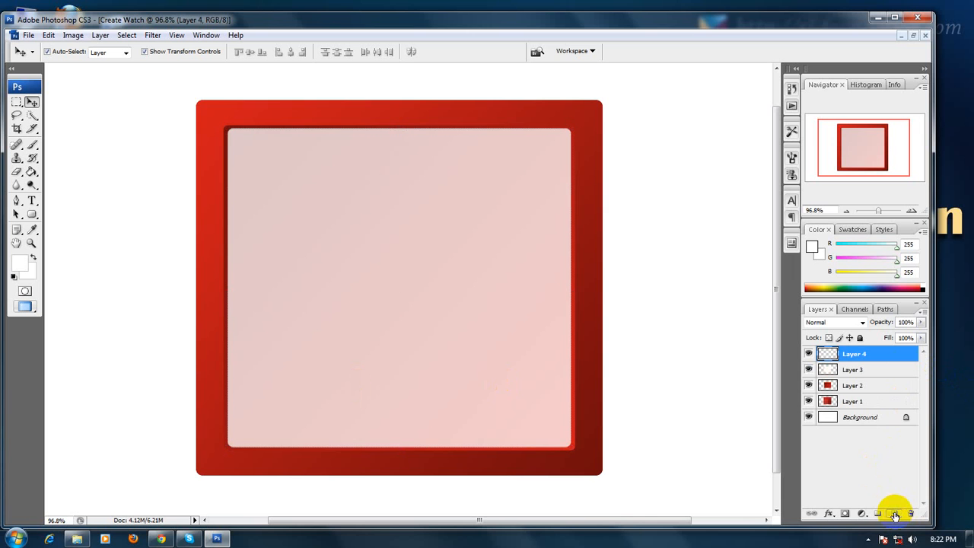
{"action": "left_click", "coordinate": [851, 373]}
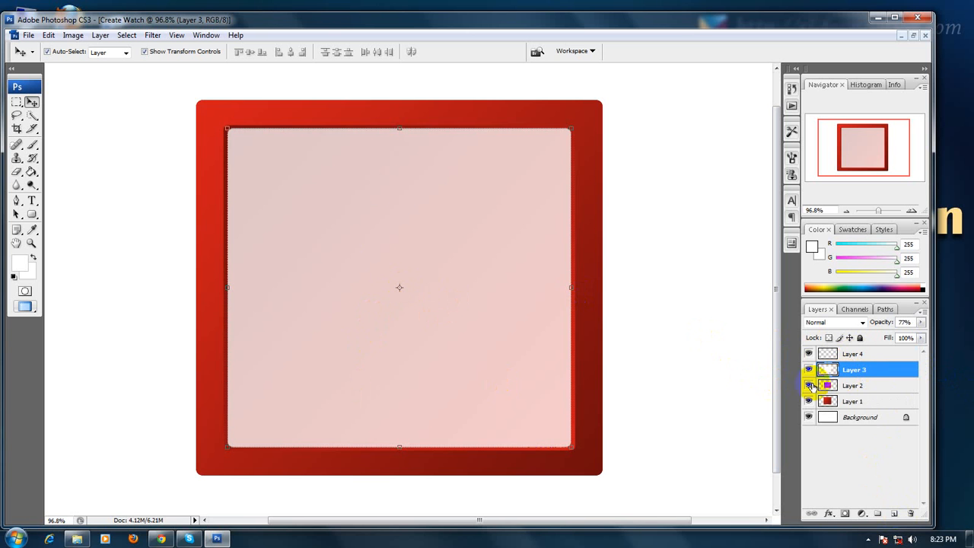
{"action": "left_click", "coordinate": [201, 185]}
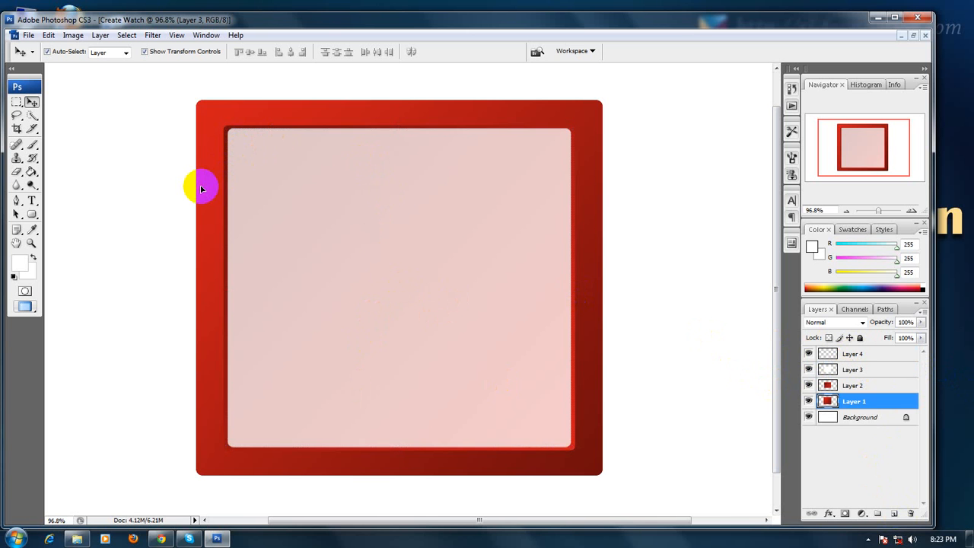
{"action": "left_click", "coordinate": [403, 220]}
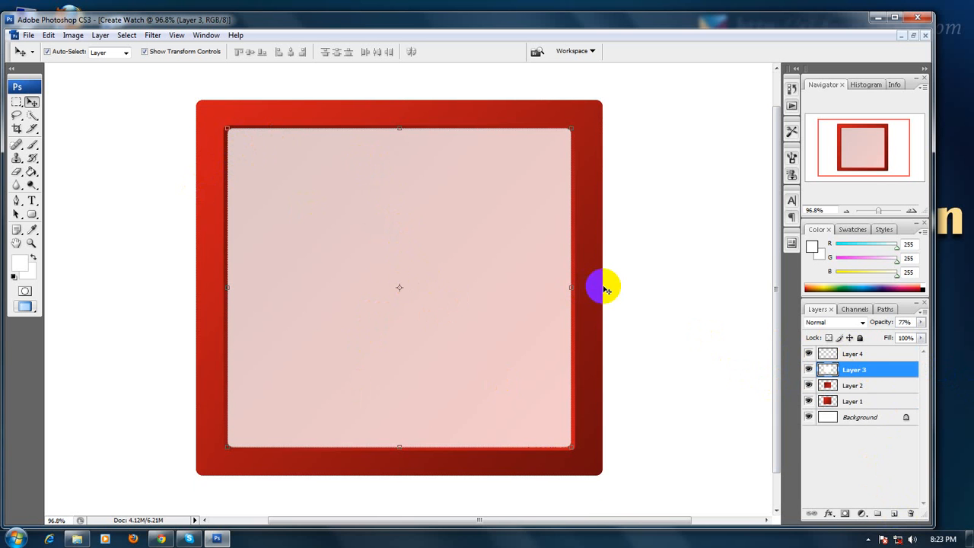
{"action": "scroll", "coordinate": [600, 283], "scroll_direction": "up", "scroll_amount": 1}
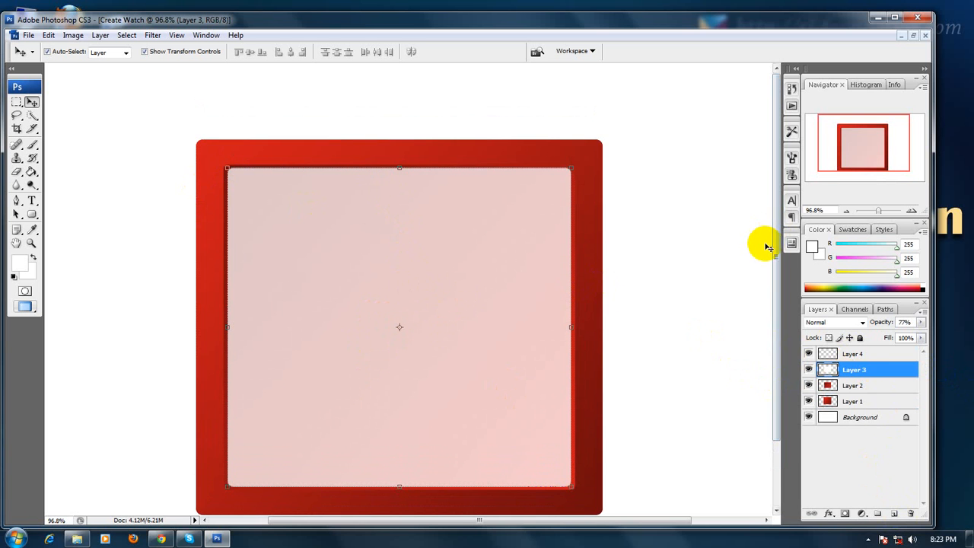
{"action": "scroll", "coordinate": [766, 245], "scroll_direction": "down", "scroll_amount": 1}
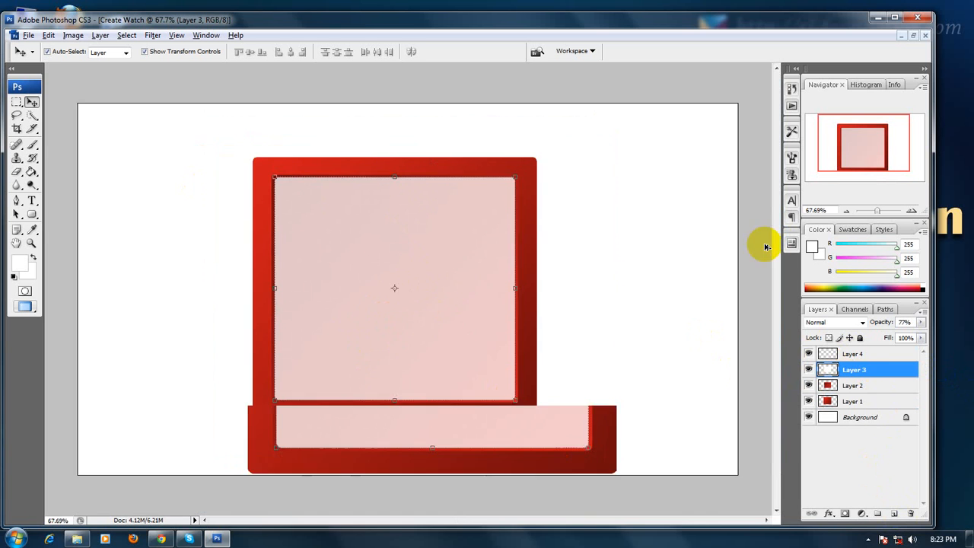
Step: Show the rulers and place a horizontal and a vertical guide crossing at the white square's centre
{"action": "left_click", "coordinate": [176, 36]}
{"action": "left_click", "coordinate": [188, 221]}
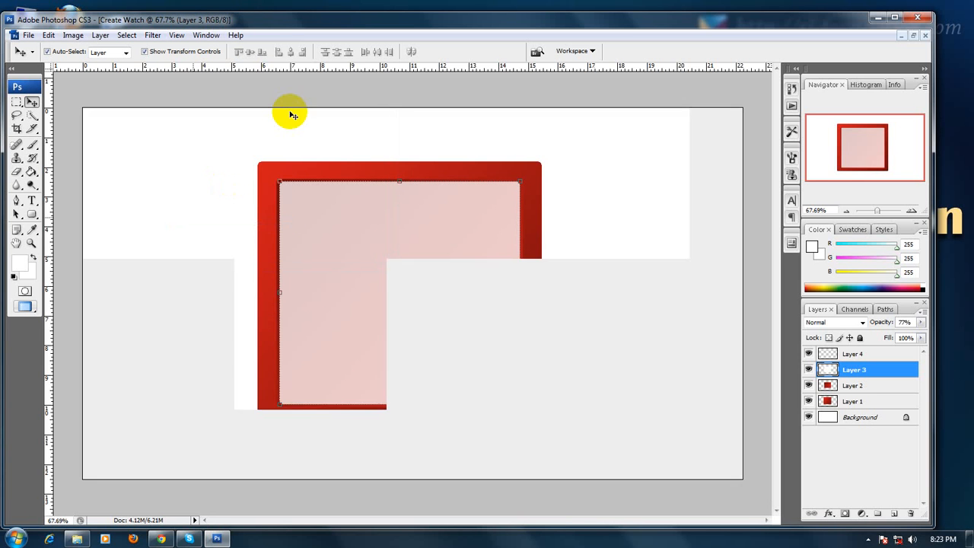
{"action": "left_click_drag", "start_coordinate": [393, 68], "coordinate": [399, 293]}
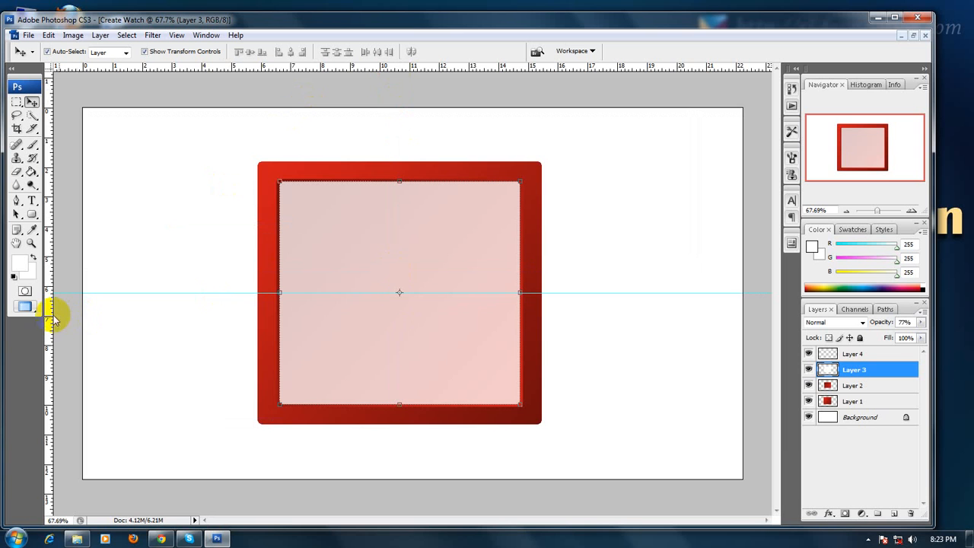
{"action": "left_click_drag", "start_coordinate": [47, 318], "coordinate": [399, 342]}
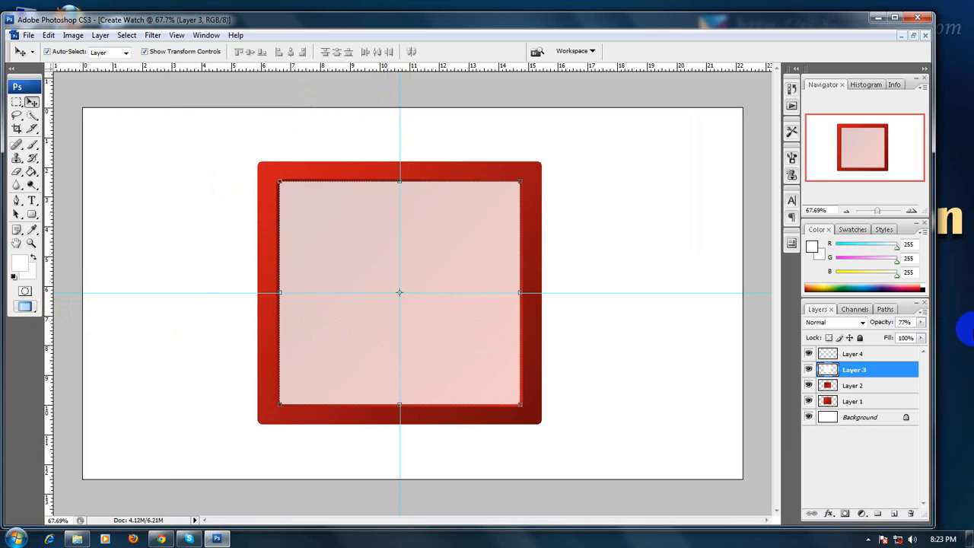
Step: Make a small circular selection centred on the guide intersection, with the empty top layer active
{"action": "left_click", "coordinate": [863, 354]}
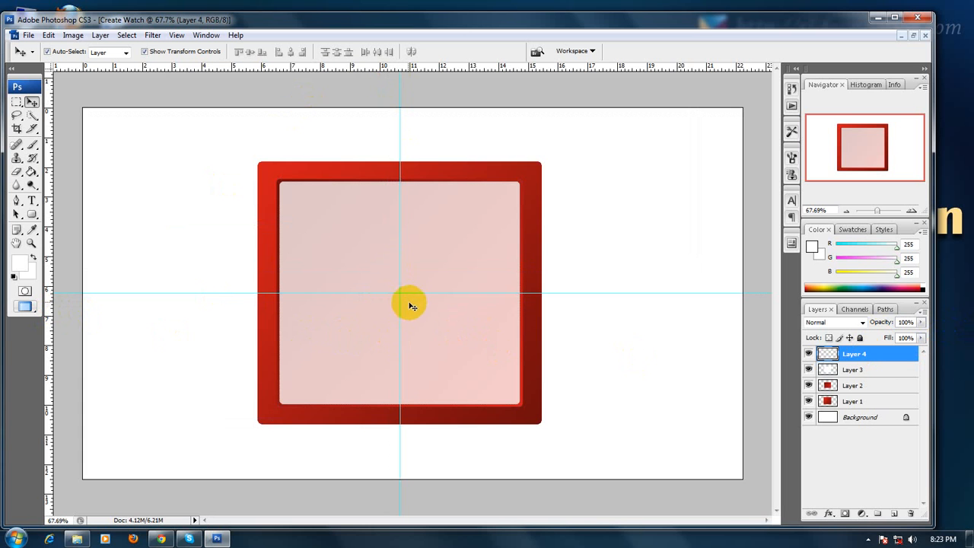
{"action": "left_click", "coordinate": [18, 105]}
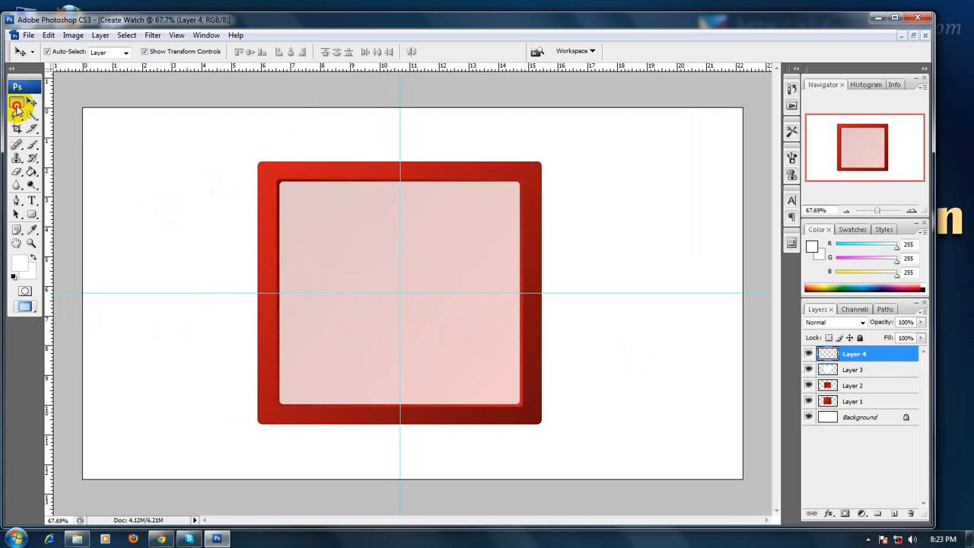
{"action": "left_click", "coordinate": [62, 114]}
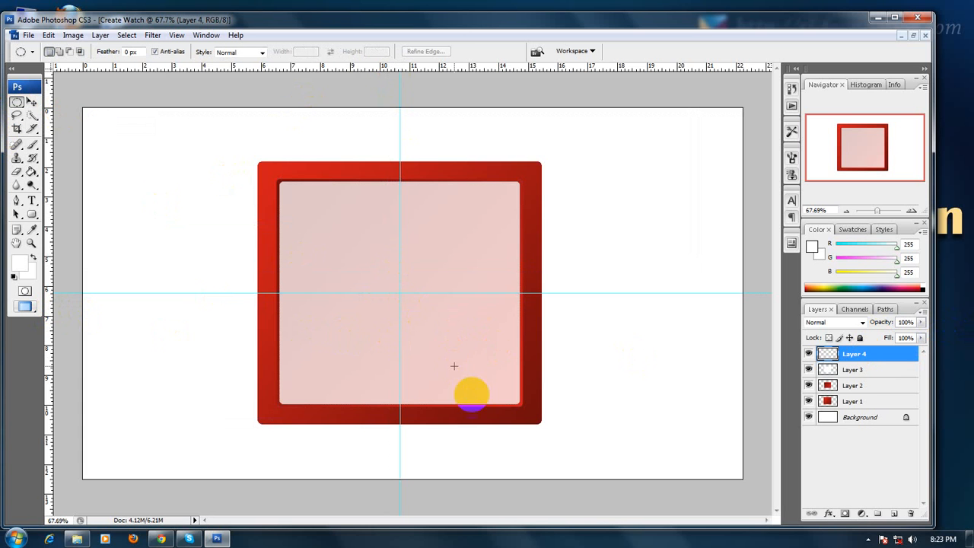
{"action": "scroll", "coordinate": [478, 396], "scroll_direction": "up", "scroll_amount": 5}
{"action": "scroll", "coordinate": [417, 300], "scroll_direction": "up", "scroll_amount": 2}
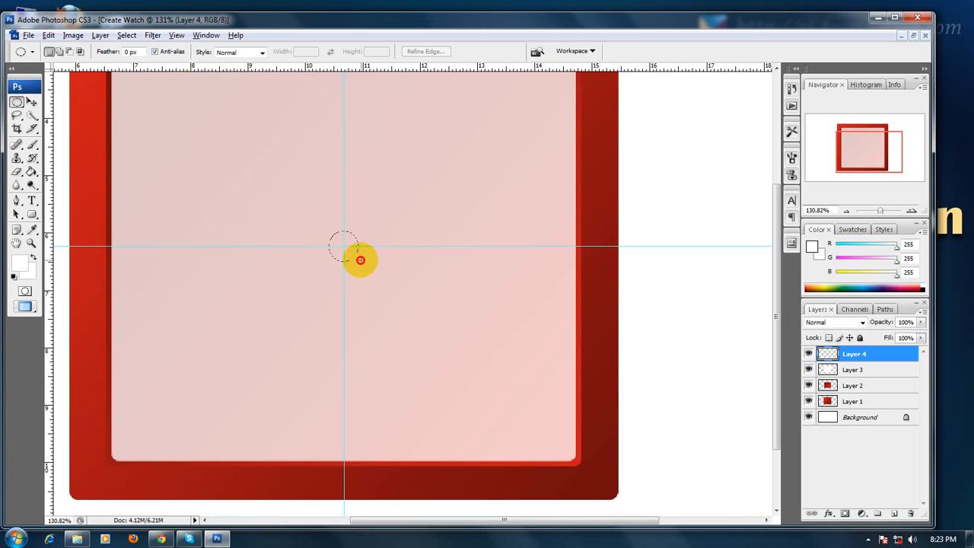
{"action": "mouse_move", "coordinate": [360, 260]}
{"action": "left_mouse_down"}
{"action": "mouse_move", "coordinate": [352, 257]}
{"action": "mouse_move", "coordinate": [363, 272]}
{"action": "mouse_move", "coordinate": [350, 261]}
{"action": "mouse_move", "coordinate": [358, 268]}
{"action": "left_mouse_up"}
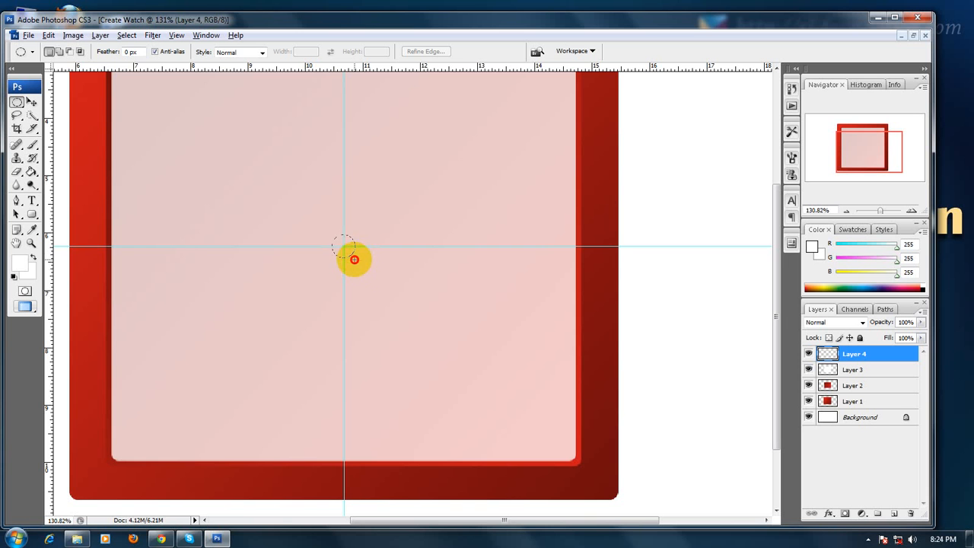
{"action": "left_click_drag", "start_coordinate": [352, 259], "coordinate": [352, 259]}
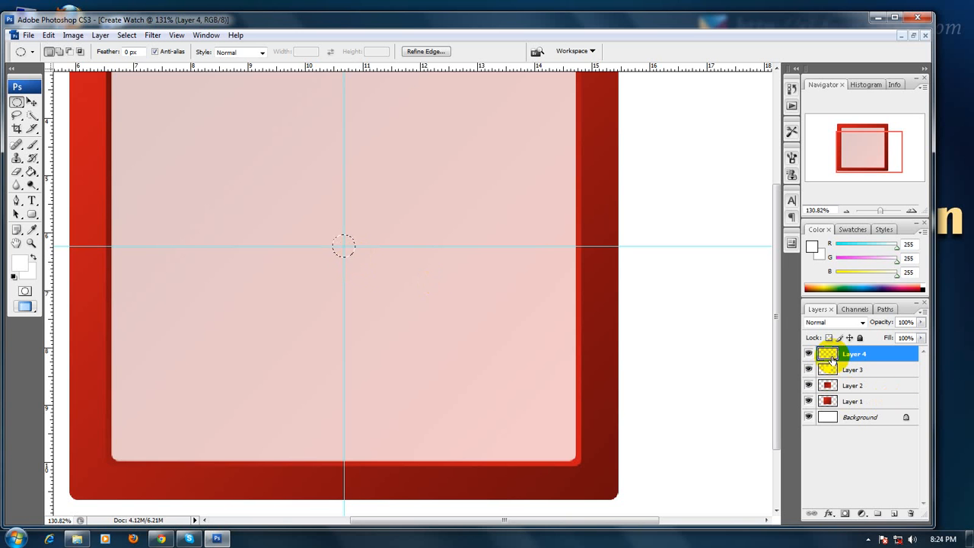
Step: Fill the small circular selection with the red linear gradient and deselect
{"action": "left_click", "coordinate": [31, 172]}
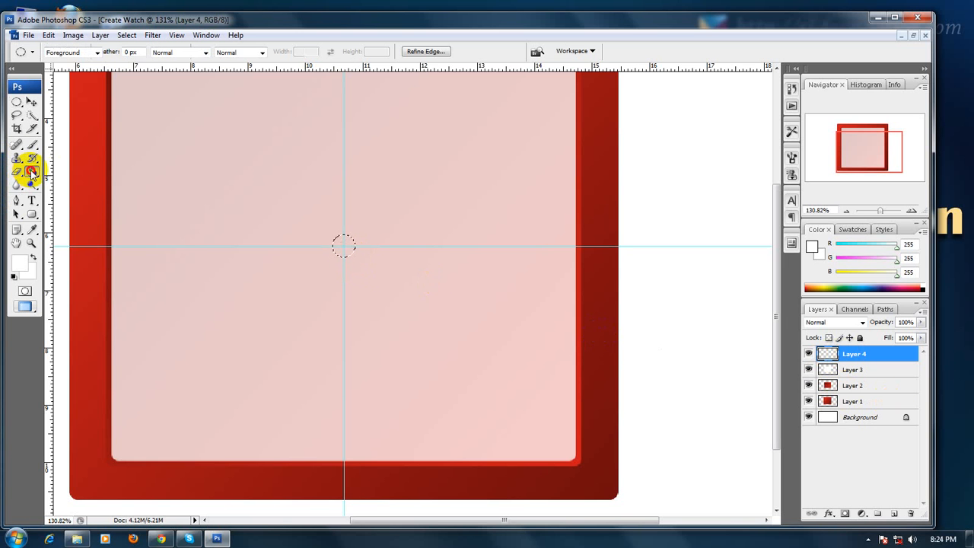
{"action": "left_click", "coordinate": [60, 171]}
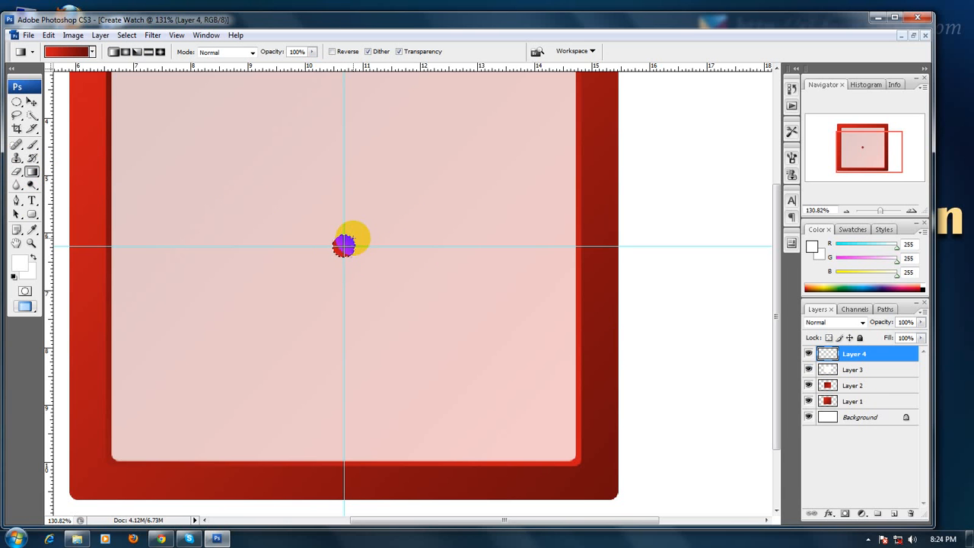
{"action": "left_click_drag", "start_coordinate": [352, 238], "coordinate": [417, 259]}
{"action": "key", "text": "ctrl+d"}
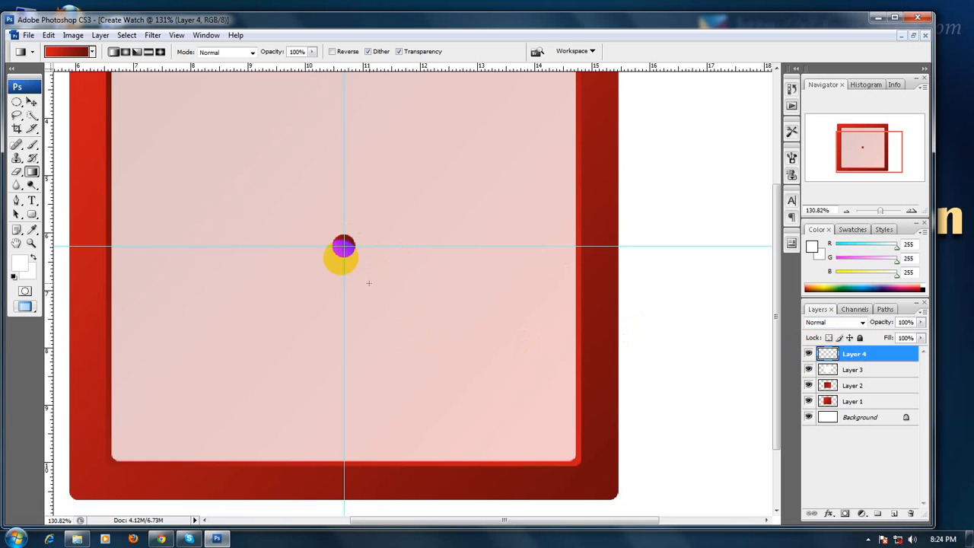
Step: Rename the small red circle's layer "center" and duplicate it
{"action": "double_click", "coordinate": [853, 354]}
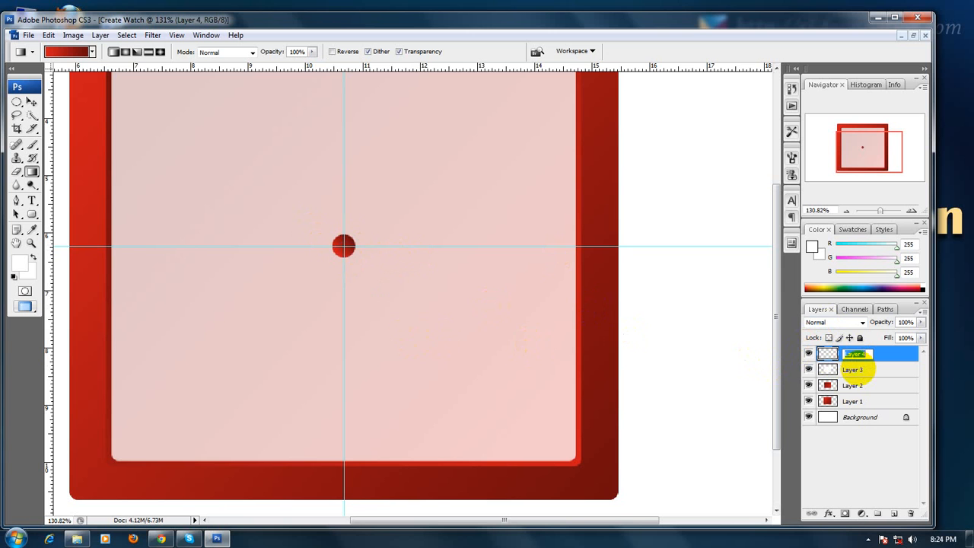
{"action": "key", "text": "Return"}
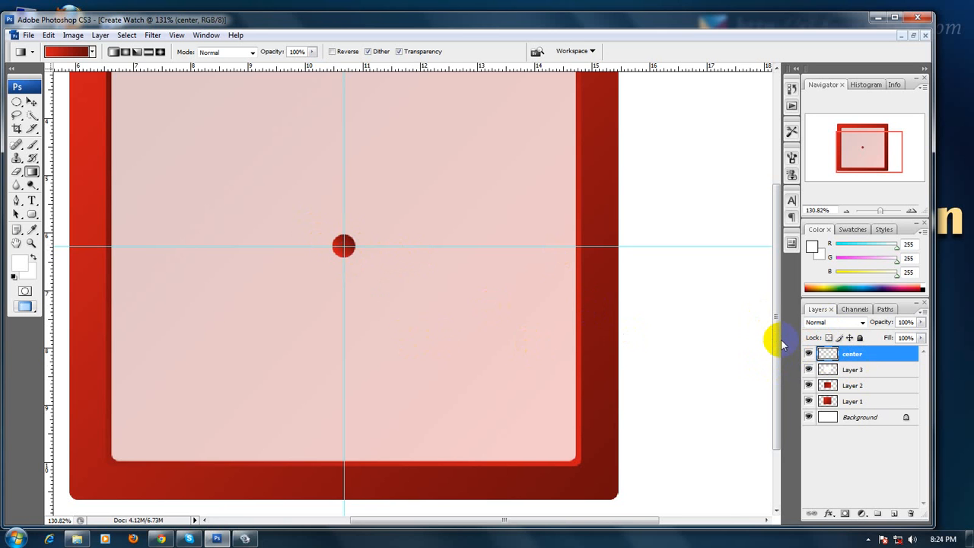
{"action": "key", "text": "ctrl+j"}
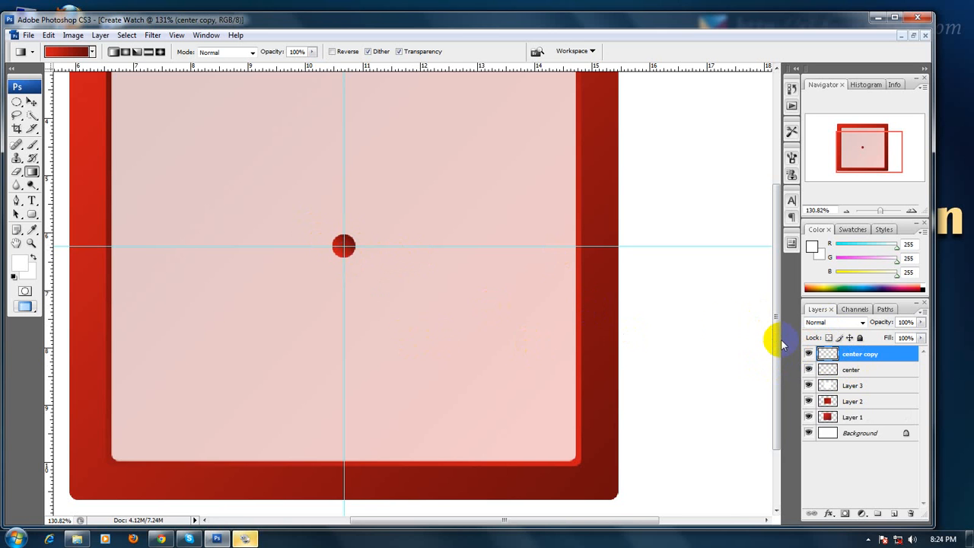
Step: Scale the duplicated circle to 62.5% about its centre
{"action": "left_click", "coordinate": [30, 101]}
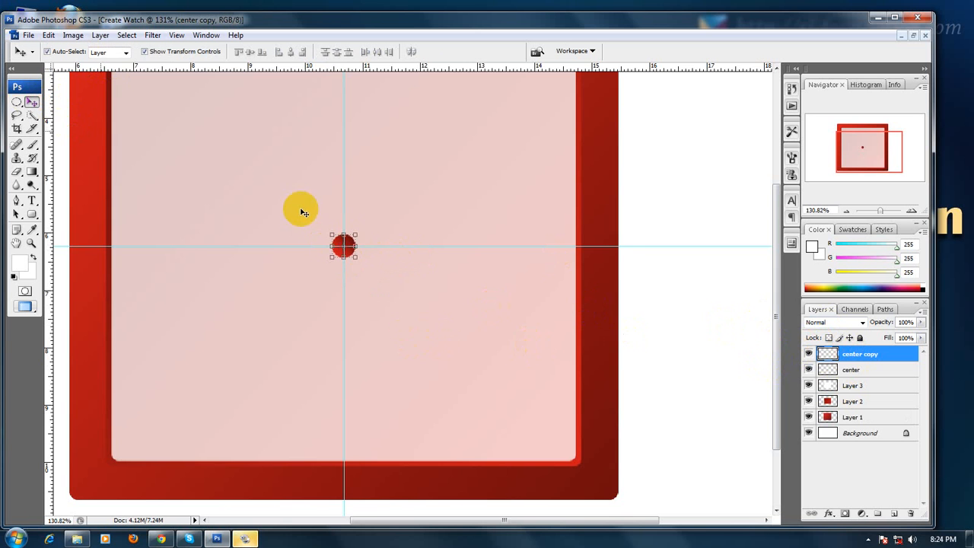
{"action": "scroll", "coordinate": [365, 243], "scroll_direction": "up", "scroll_amount": 3}
{"action": "left_click", "coordinate": [347, 234]}
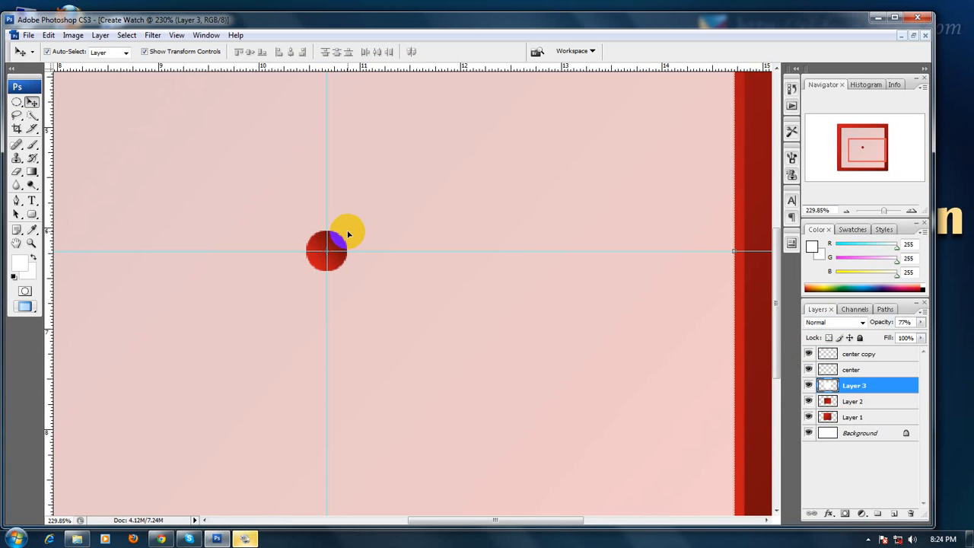
{"action": "left_click", "coordinate": [347, 233]}
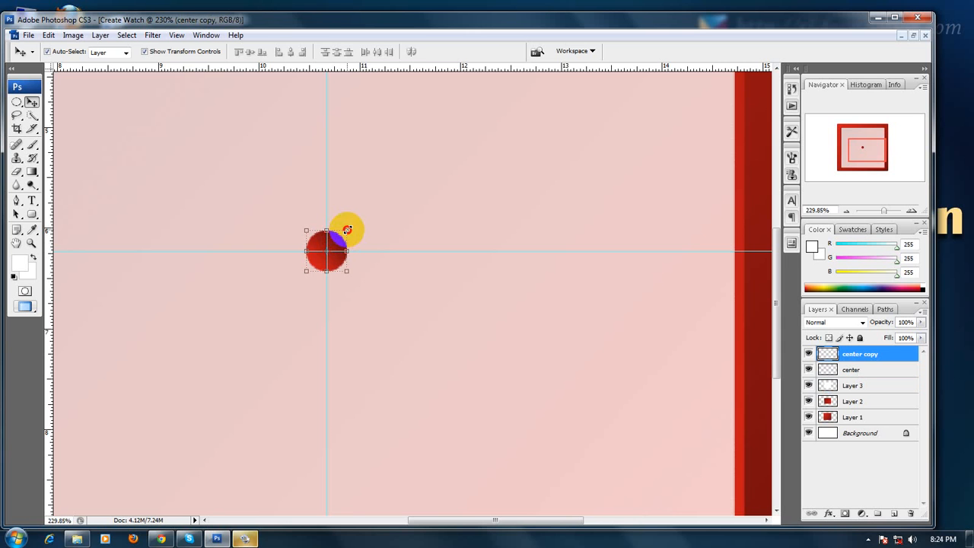
{"action": "left_click_drag", "start_coordinate": [347, 229], "coordinate": [339, 237]}
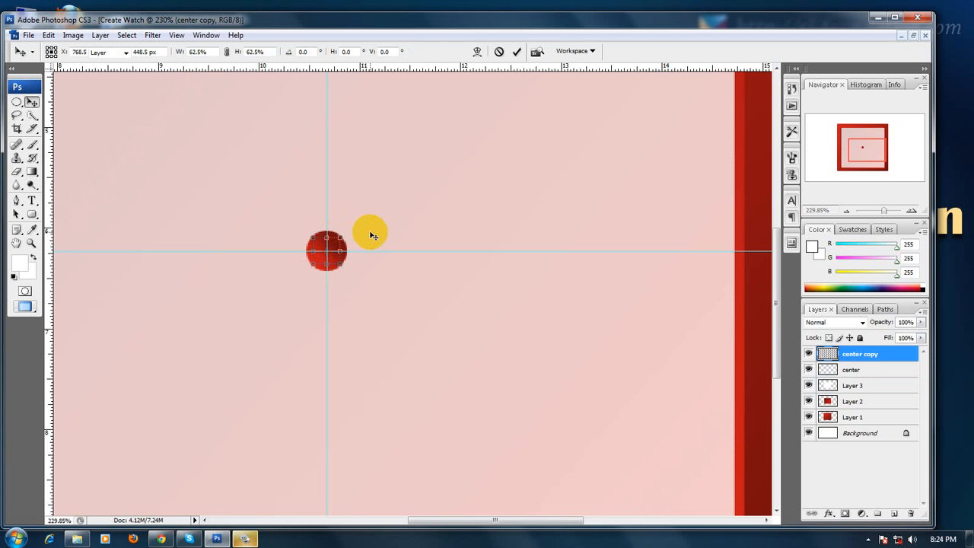
{"action": "key", "text": "Return"}
Step: Rotate the smaller circle by about 145° so its gradient runs against the larger circle's
{"action": "key", "text": "ctrl+t"}
{"action": "left_click_drag", "start_coordinate": [358, 260], "coordinate": [304, 289]}
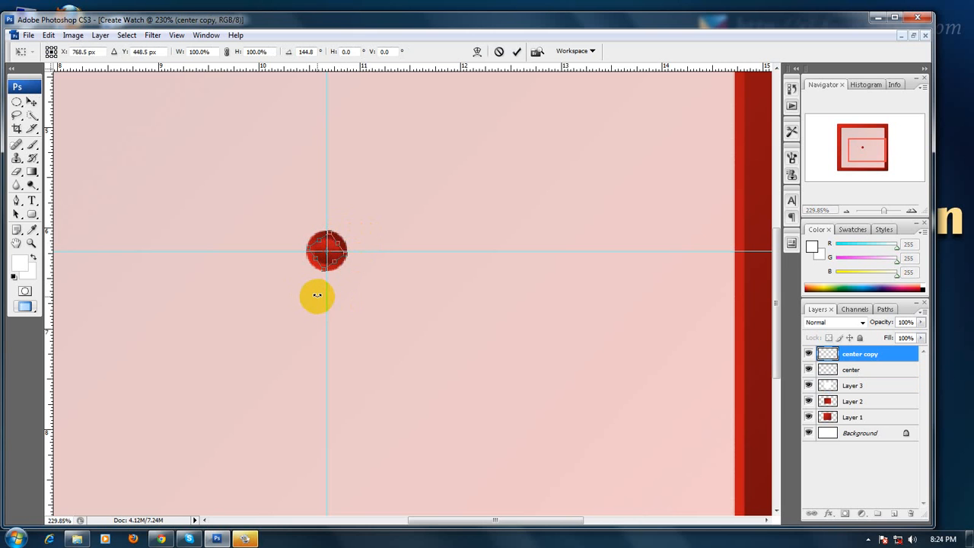
{"action": "key", "text": "Return"}
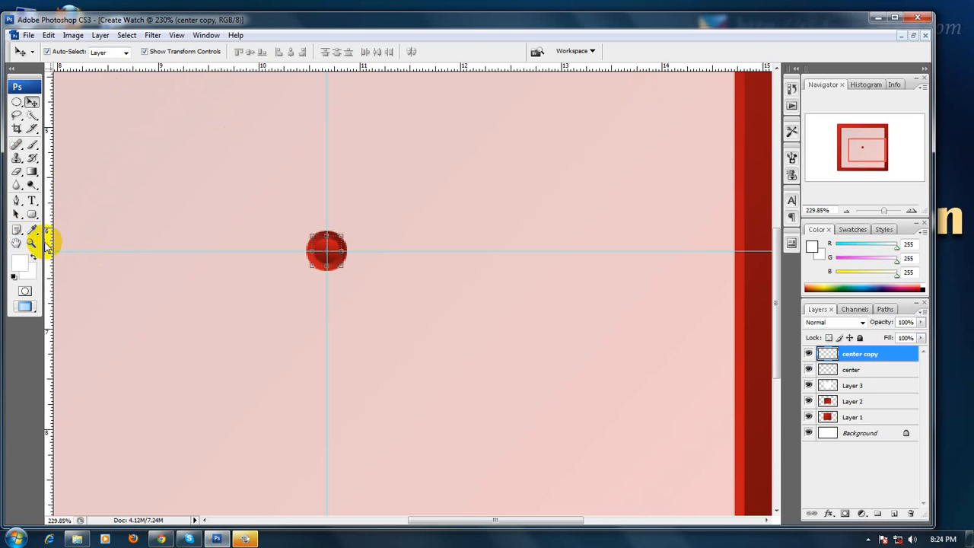
{"action": "double_click", "coordinate": [18, 243]}
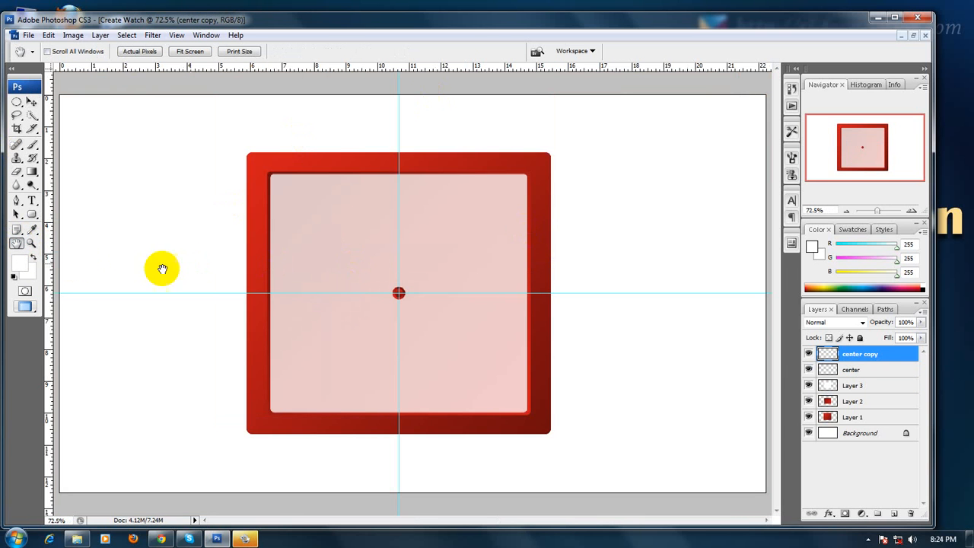
{"action": "left_click", "coordinate": [36, 245]}
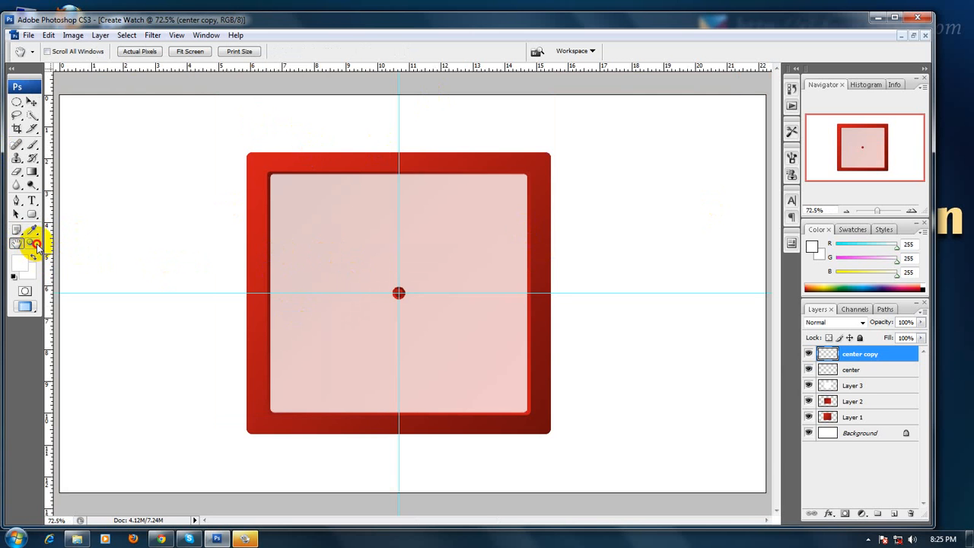
{"action": "double_click", "coordinate": [36, 244]}
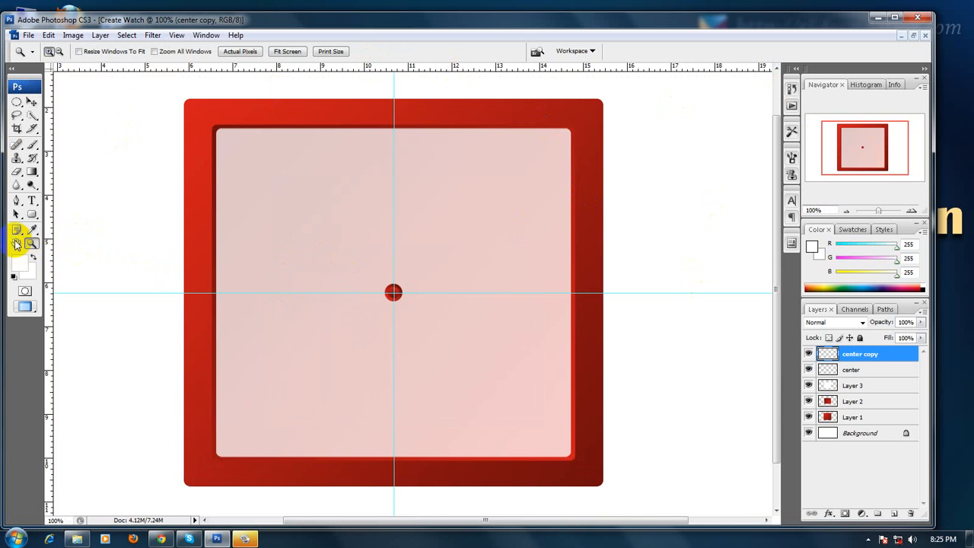
{"action": "double_click", "coordinate": [15, 244]}
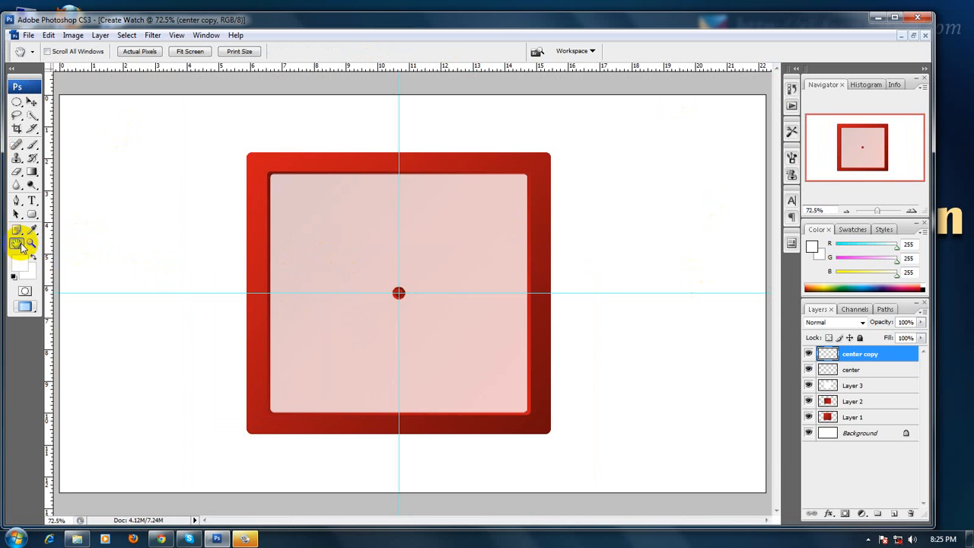
{"action": "left_click", "coordinate": [858, 371], "text": "shift"}
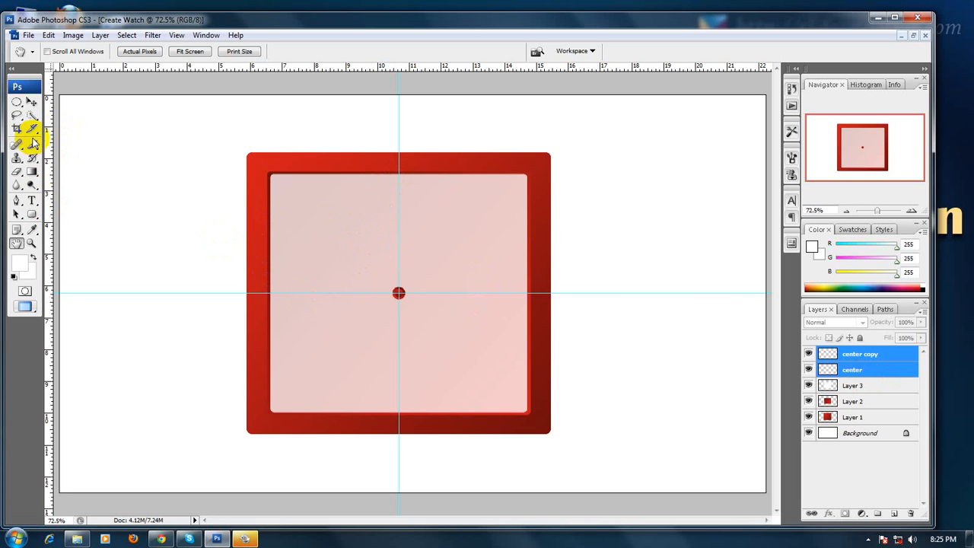
Step: Add a new layer above the "center copy" layer and name it "hours dot"
{"action": "left_click_drag", "start_coordinate": [19, 109], "coordinate": [35, 118]}
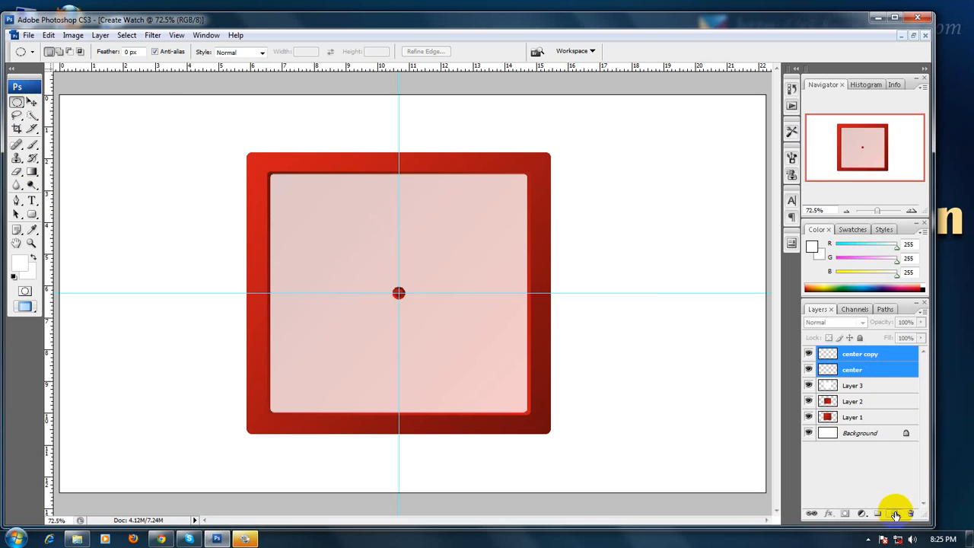
{"action": "left_click", "coordinate": [881, 355]}
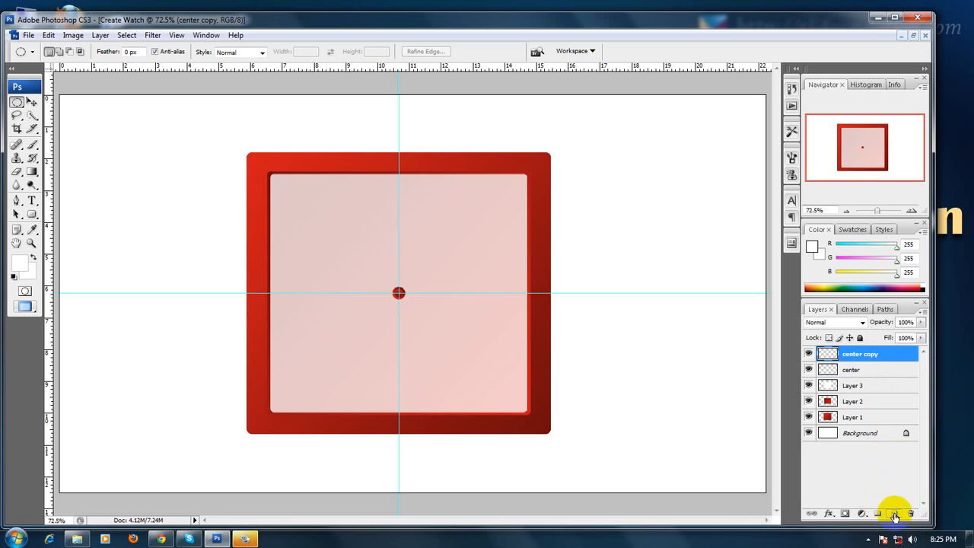
{"action": "left_click", "coordinate": [894, 513]}
{"action": "double_click", "coordinate": [856, 354]}
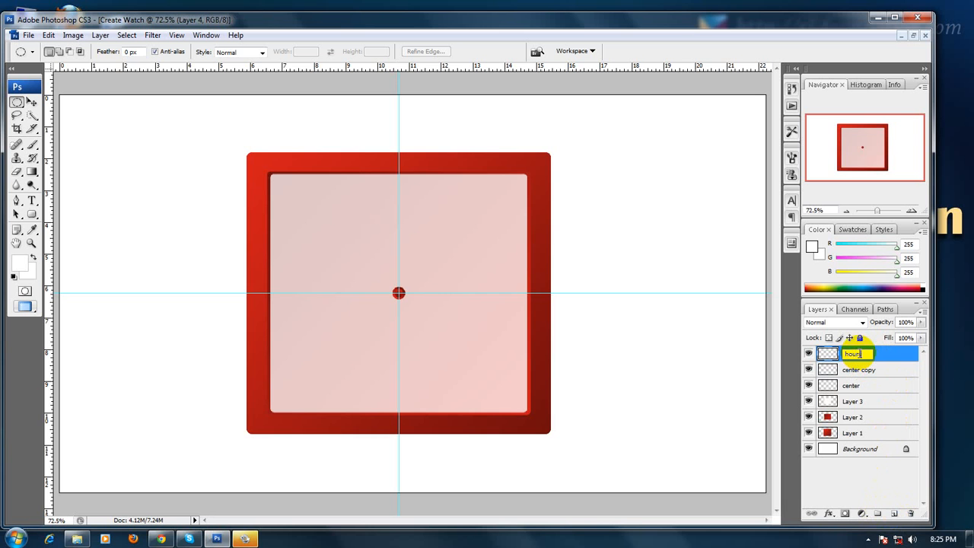
{"action": "type", "text": "hours dot"}
{"action": "key", "text": "Return"}
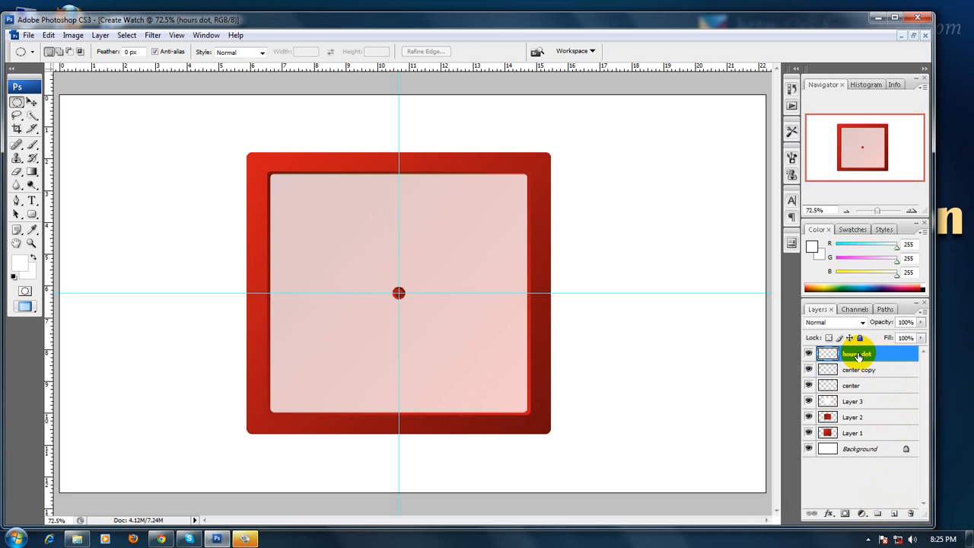
Step: Draw a small circular selection near the white square's upper edge, centred on the vertical guide
{"action": "left_click", "coordinate": [31, 103]}
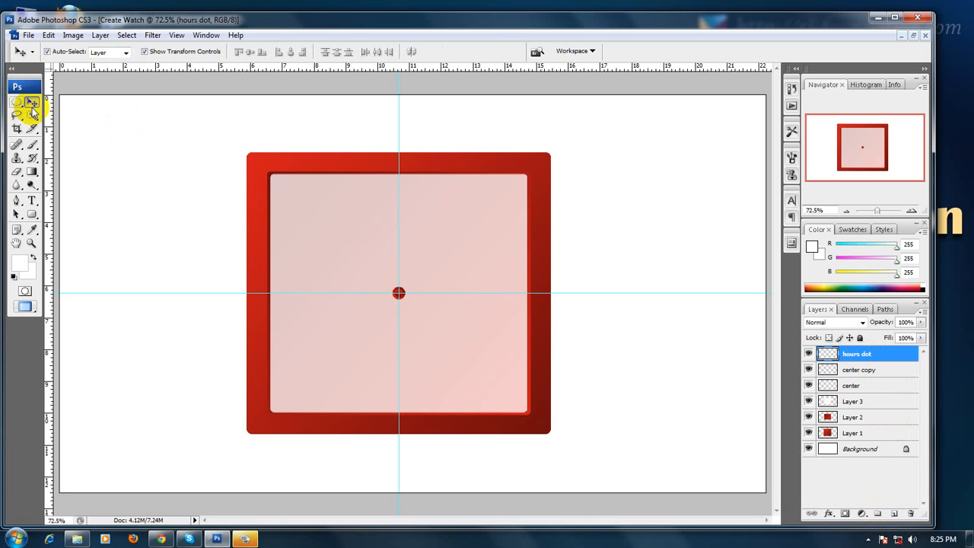
{"action": "left_click", "coordinate": [16, 102]}
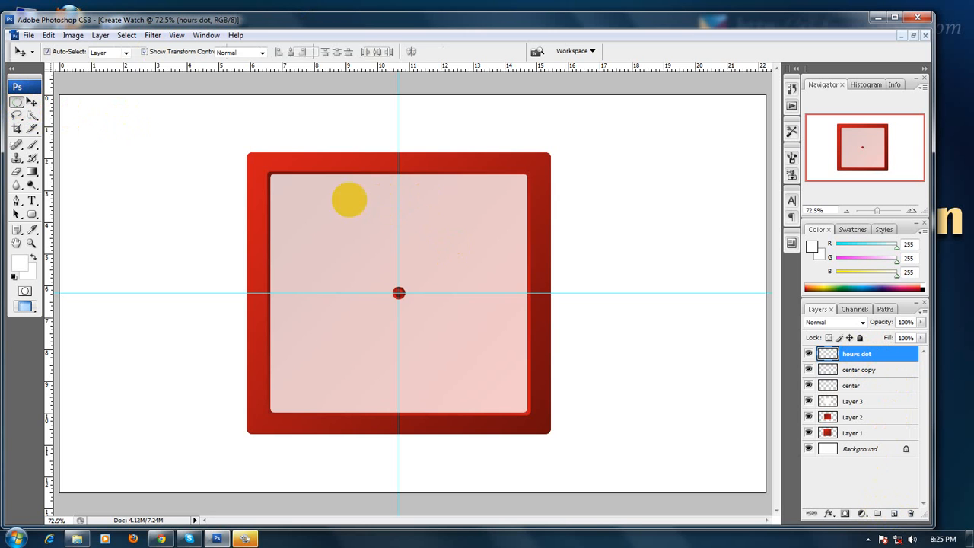
{"action": "left_click_drag", "start_coordinate": [348, 199], "coordinate": [397, 193]}
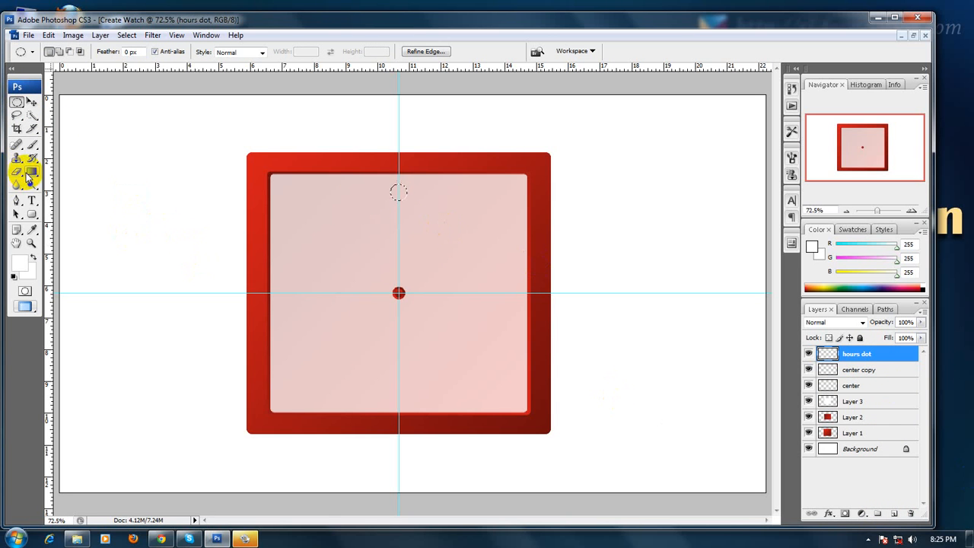
Step: Fill the circular selection on the "hours dot" layer with red b71616 sampled from the watch frame using the Paint Bucket
{"action": "left_click_drag", "start_coordinate": [32, 171], "coordinate": [69, 183]}
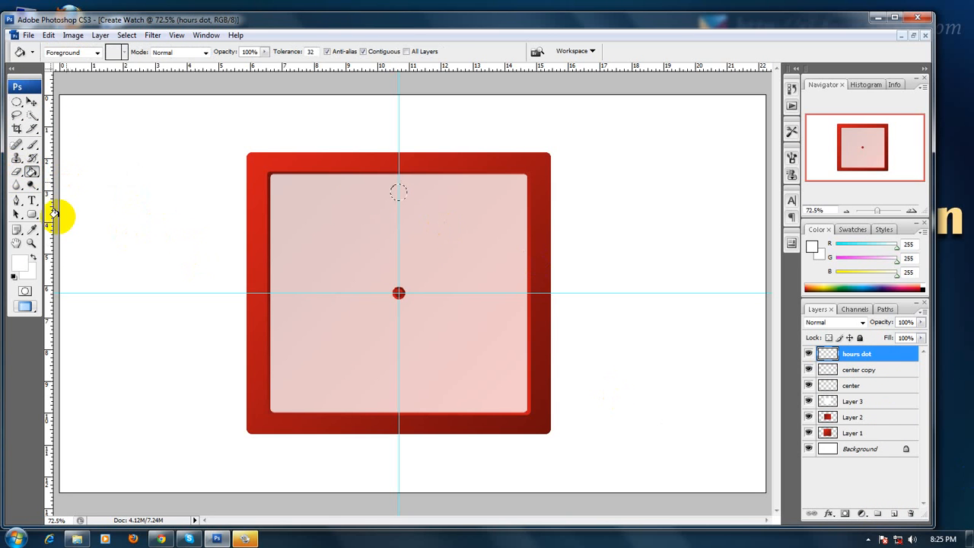
{"action": "left_click", "coordinate": [23, 262]}
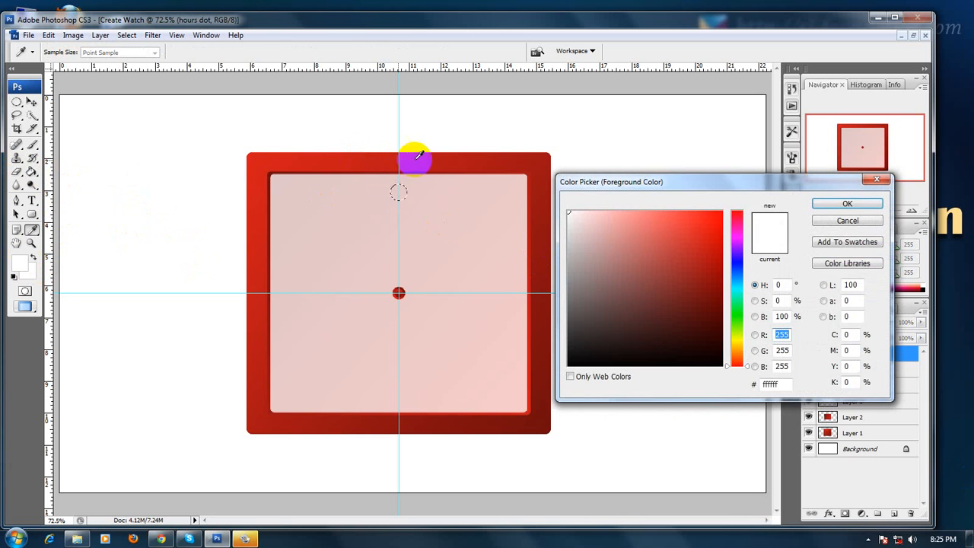
{"action": "left_click", "coordinate": [411, 156]}
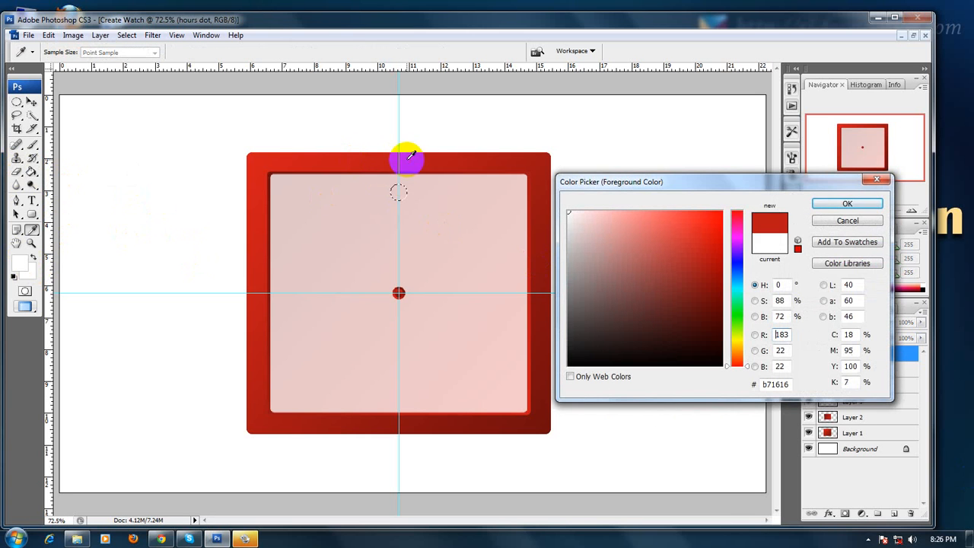
{"action": "left_click", "coordinate": [847, 204]}
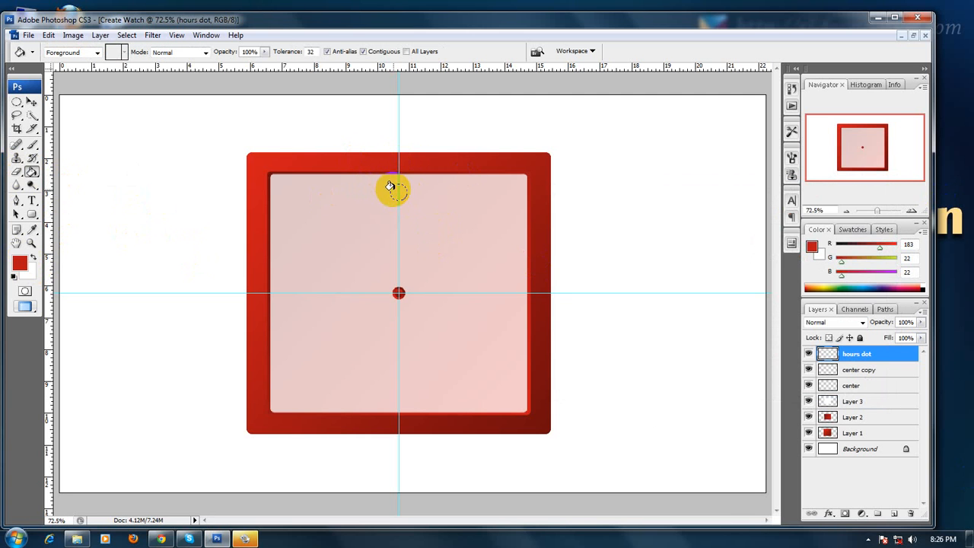
{"action": "left_click", "coordinate": [397, 190]}
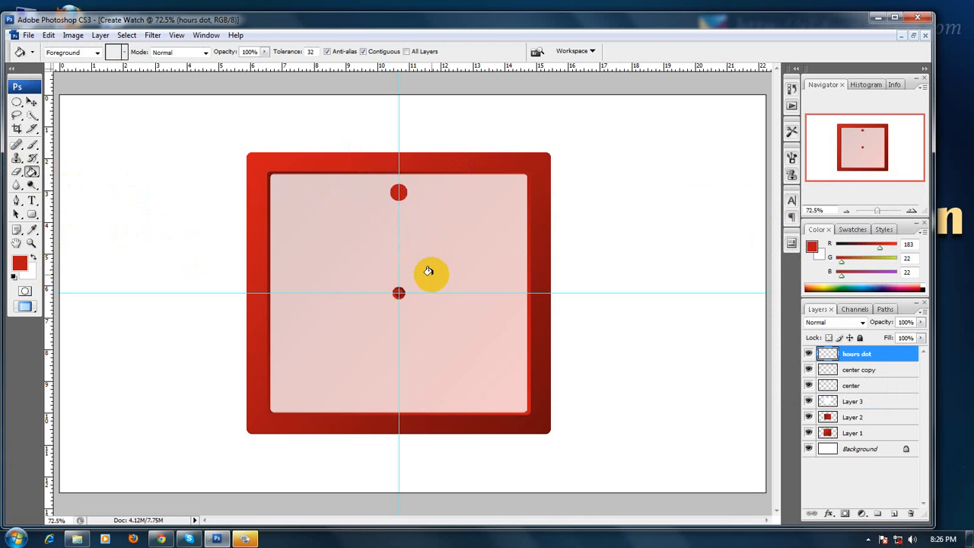
Step: Move the red hours dot slightly down along the vertical guide, away from the face's upper edge
{"action": "left_click", "coordinate": [31, 101]}
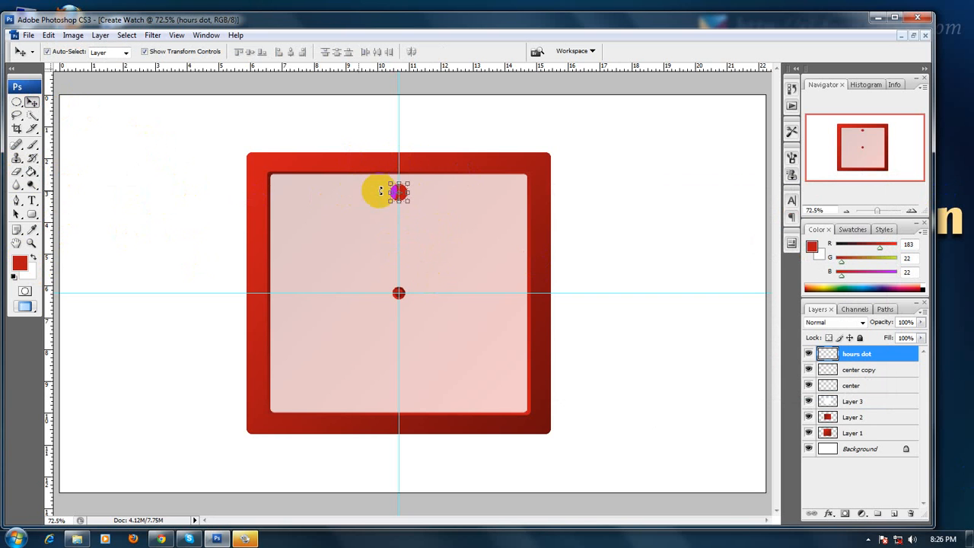
{"action": "scroll", "coordinate": [444, 230], "scroll_direction": "up", "scroll_amount": 3}
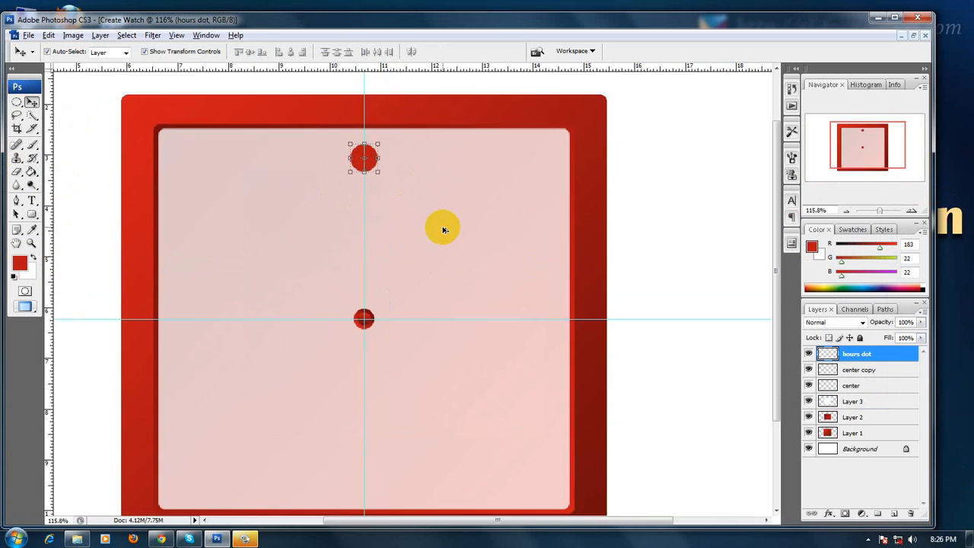
{"action": "scroll", "coordinate": [443, 229], "scroll_direction": "up", "scroll_amount": 1}
{"action": "left_click", "coordinate": [366, 152]}
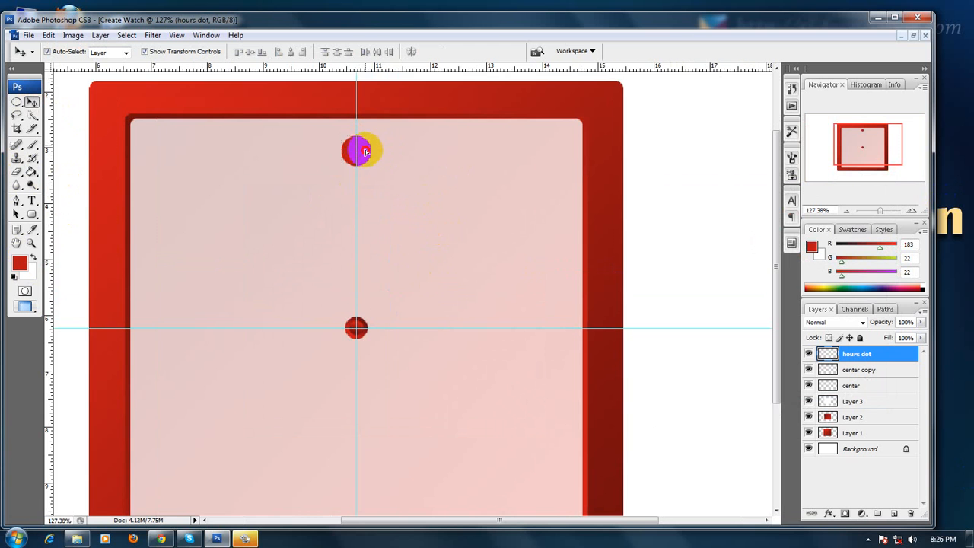
{"action": "left_click_drag", "start_coordinate": [366, 151], "coordinate": [368, 166]}
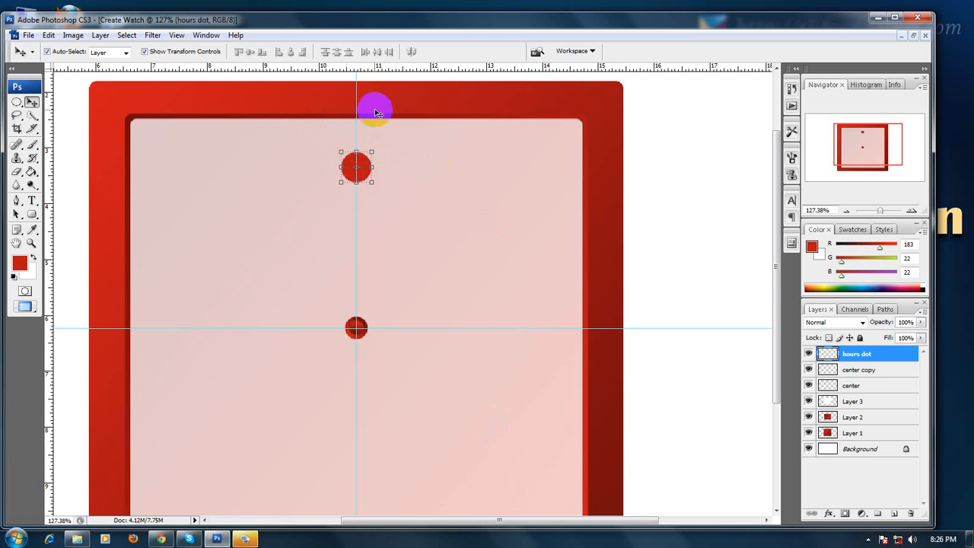
{"action": "scroll", "coordinate": [375, 113], "scroll_direction": "down", "scroll_amount": 1}
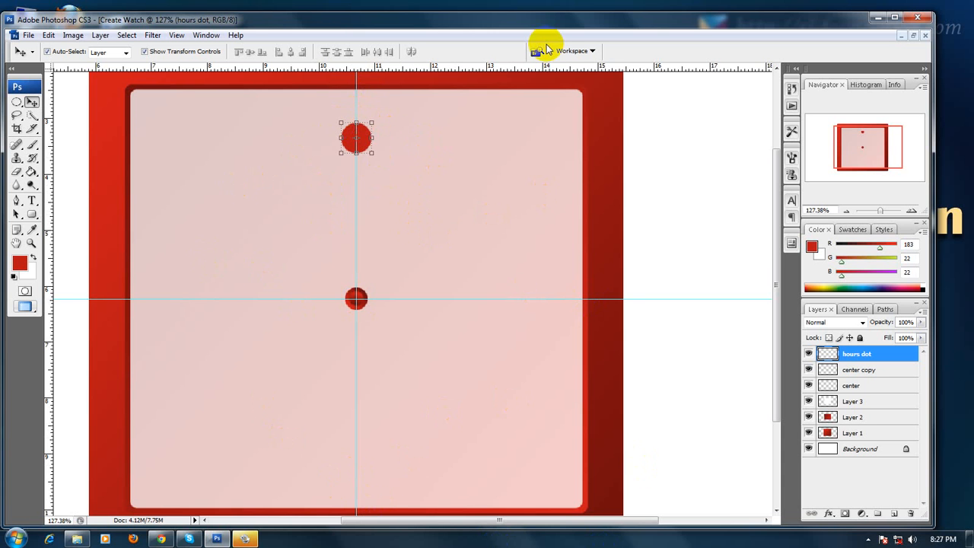
Step: Switch to Calculator, divide 360 by 12 to get the angle between hour dots, and close it
{"action": "left_click", "coordinate": [16, 538]}
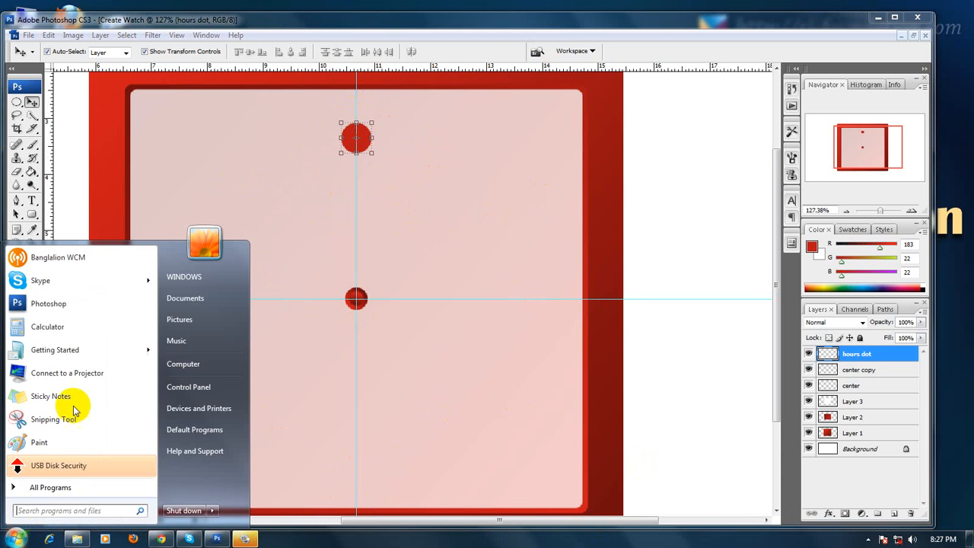
{"action": "left_click", "coordinate": [71, 329]}
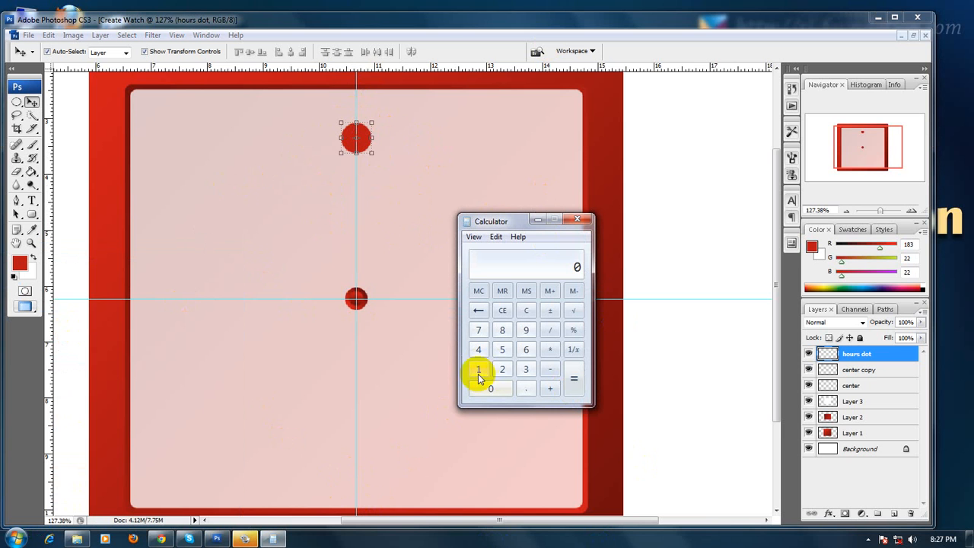
{"action": "left_click", "coordinate": [525, 367]}
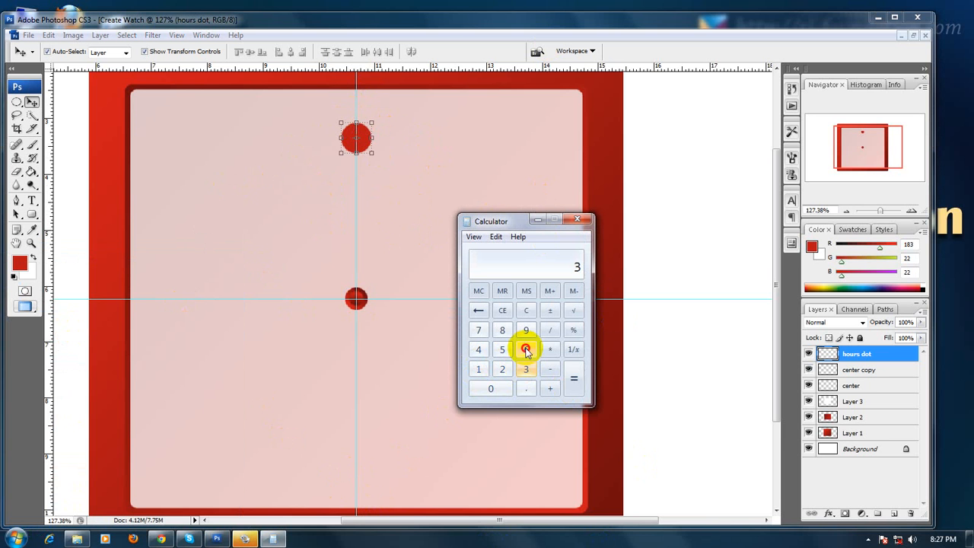
{"action": "left_click", "coordinate": [526, 352]}
{"action": "left_click", "coordinate": [480, 391]}
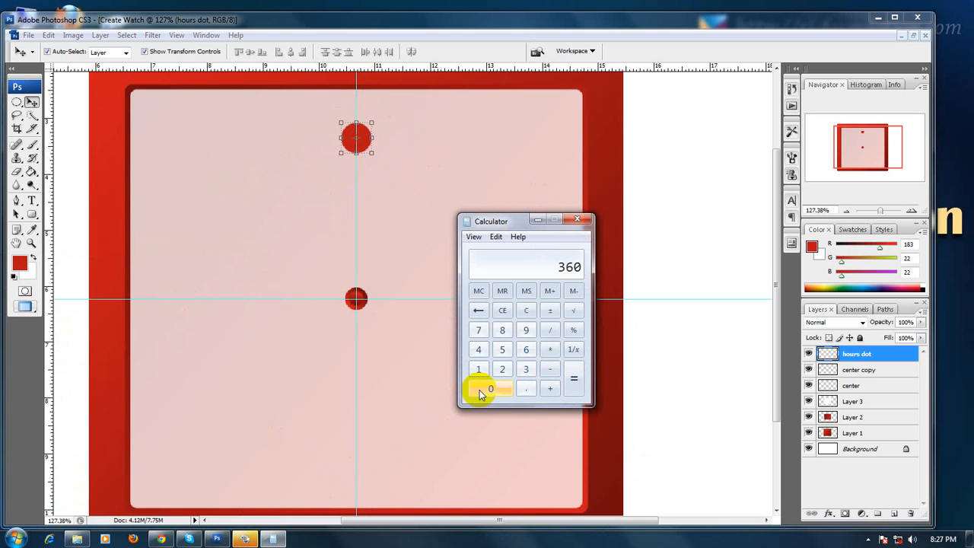
{"action": "left_click", "coordinate": [551, 330]}
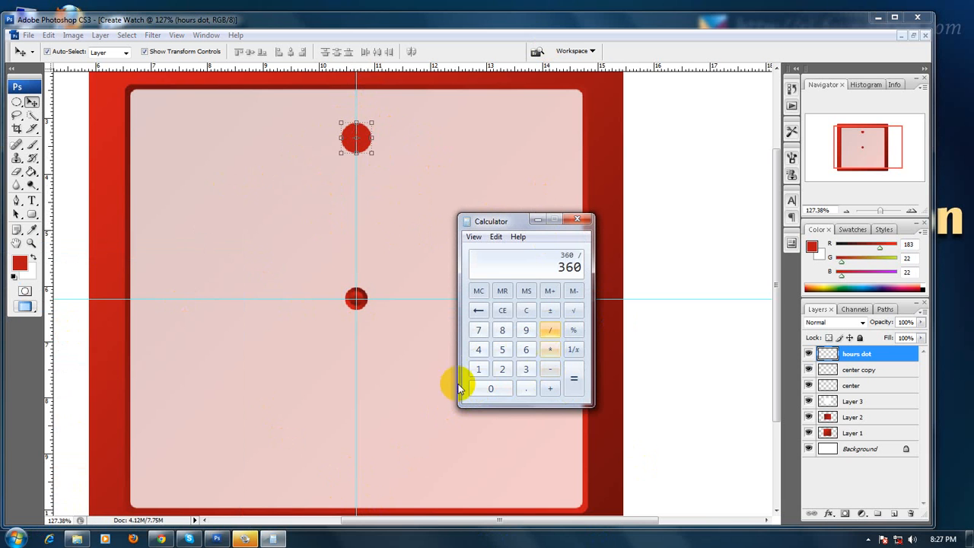
{"action": "left_click", "coordinate": [478, 369]}
{"action": "left_click", "coordinate": [502, 369]}
{"action": "left_click", "coordinate": [573, 390]}
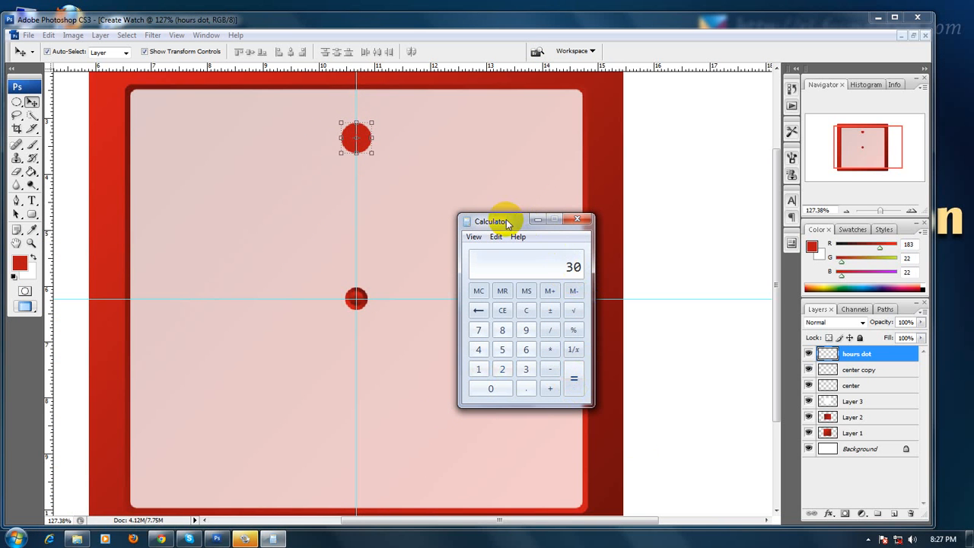
{"action": "left_click_drag", "start_coordinate": [500, 218], "coordinate": [521, 259]}
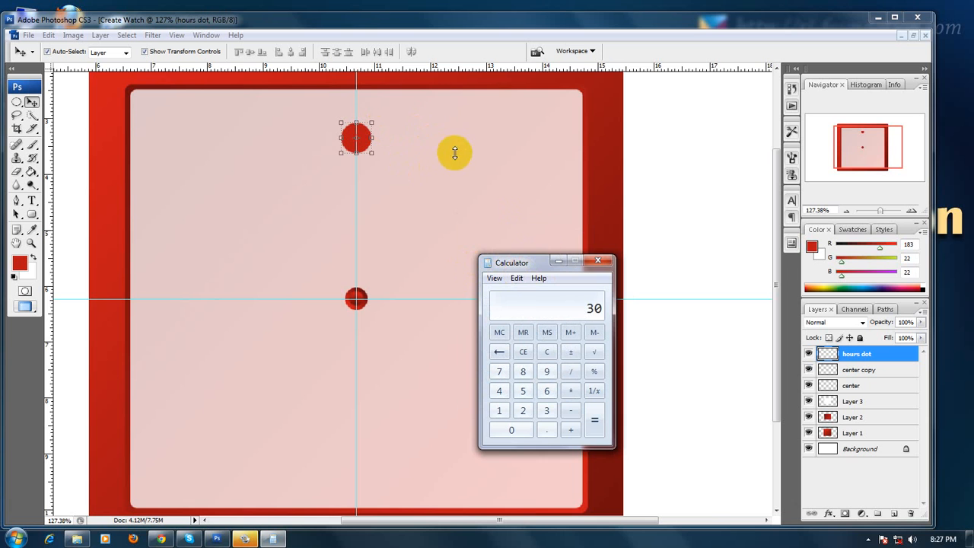
{"action": "left_click", "coordinate": [596, 263]}
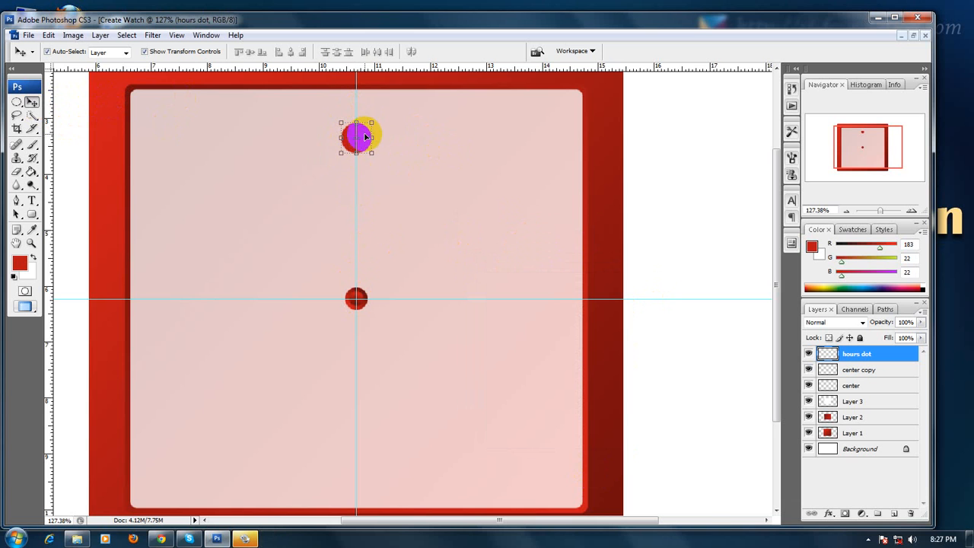
Step: Scale the hours dot to 65.8% about its centre and move it up along the vertical guide, close to the face's upper edge
{"action": "left_click_drag", "start_coordinate": [369, 131], "coordinate": [446, 152]}
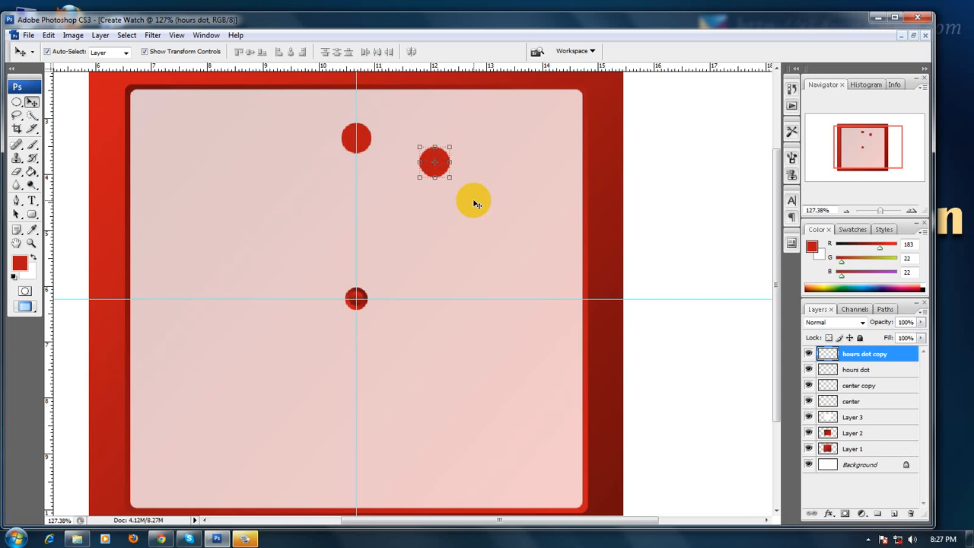
{"action": "key", "text": "ctrl+z"}
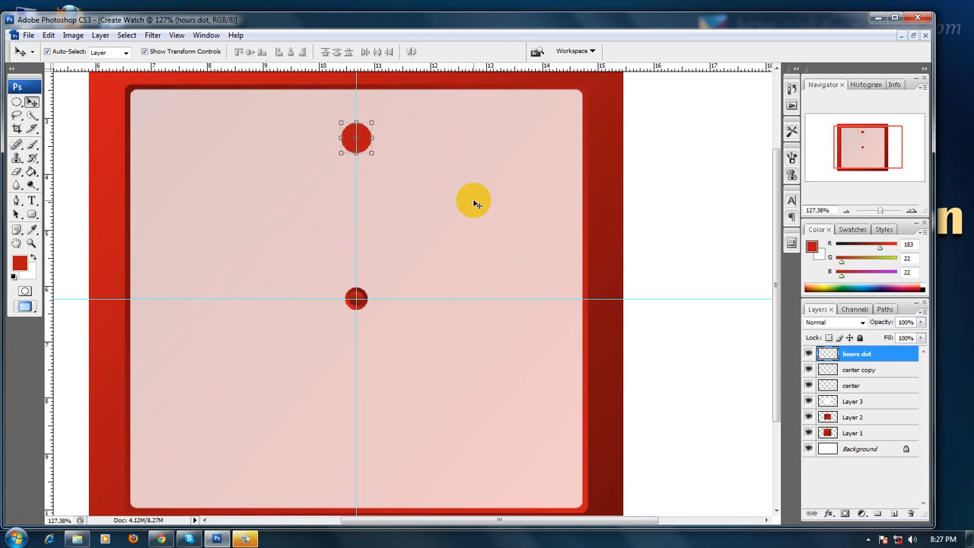
{"action": "left_click", "coordinate": [372, 153]}
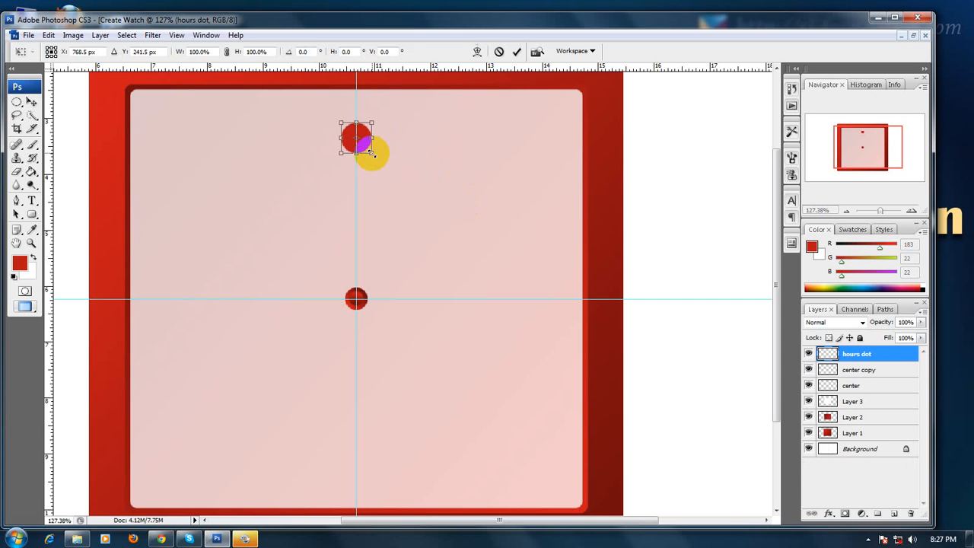
{"action": "left_click_drag", "start_coordinate": [371, 153], "coordinate": [366, 151]}
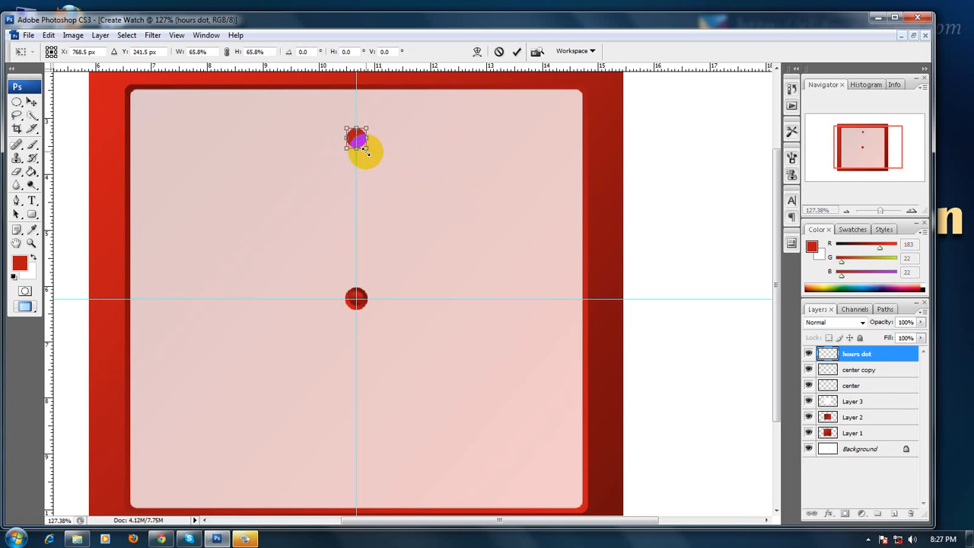
{"action": "key", "text": "Up"}
{"action": "key", "text": "Up"}
{"action": "key", "text": "Up"}
{"action": "key", "text": "Up"}
{"action": "key", "text": "Up"}
{"action": "key", "text": "Up"}
{"action": "key", "text": "Up"}
{"action": "key", "text": "Up"}
{"action": "key", "text": "Up"}
{"action": "key", "text": "Up"}
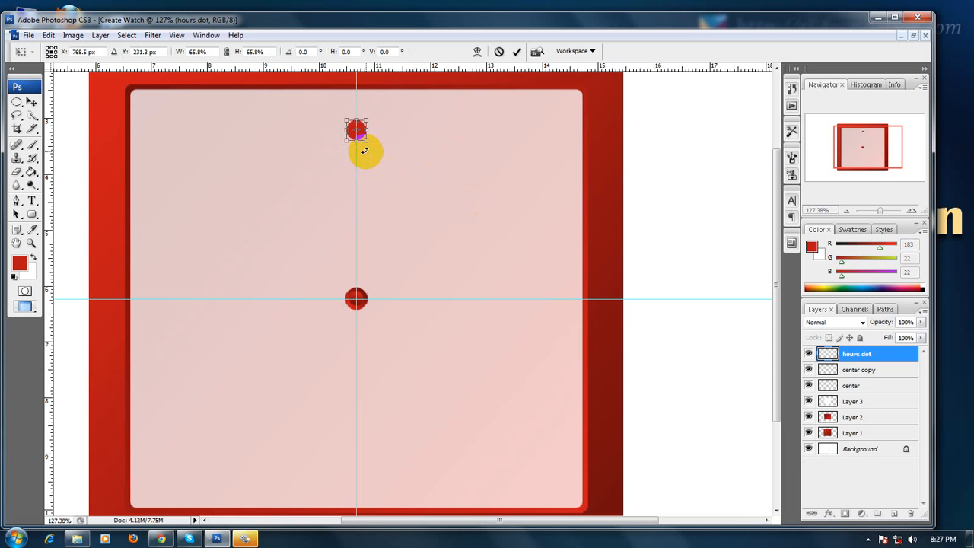
{"action": "key", "text": "Return"}
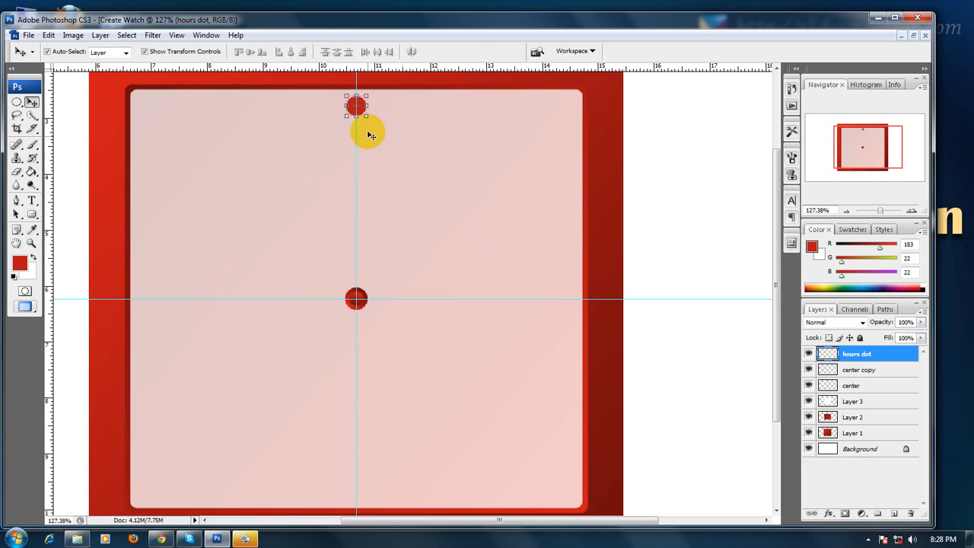
Step: Start a Free Transform on the hours dot and place its reference point on the guides' intersection at about X 769.3, Y 450.3 px
{"action": "left_click", "coordinate": [356, 106]}
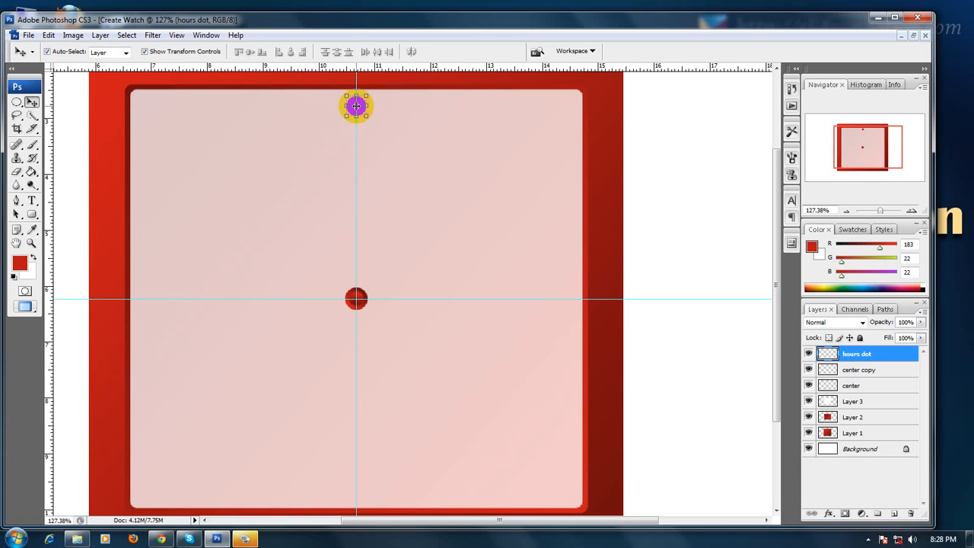
{"action": "left_click", "coordinate": [359, 301]}
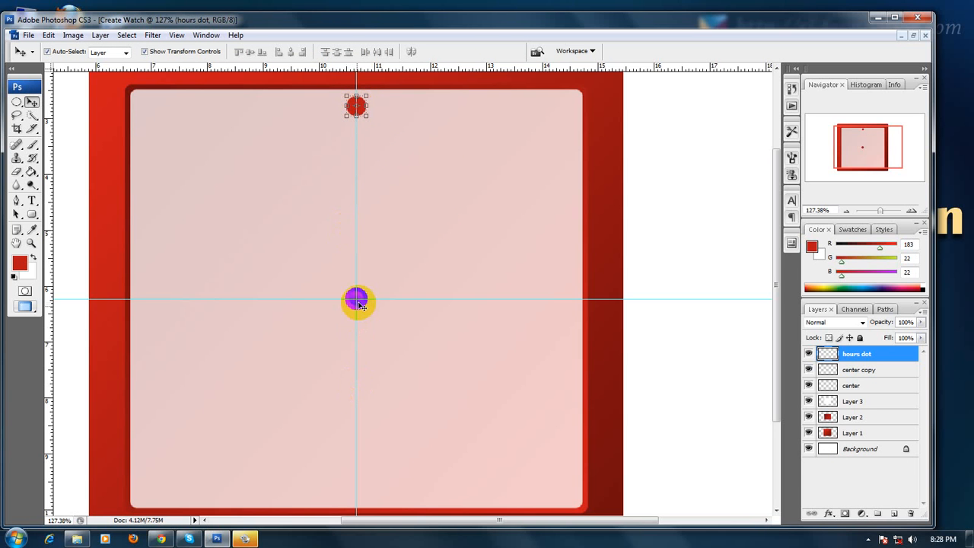
{"action": "left_click", "coordinate": [359, 108]}
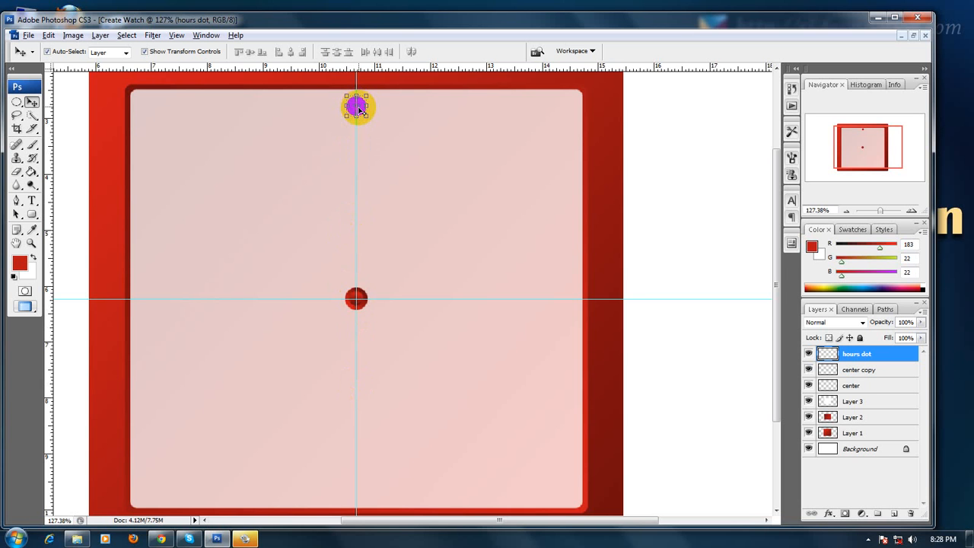
{"action": "left_click", "coordinate": [359, 108]}
{"action": "key", "text": "ctrl+t"}
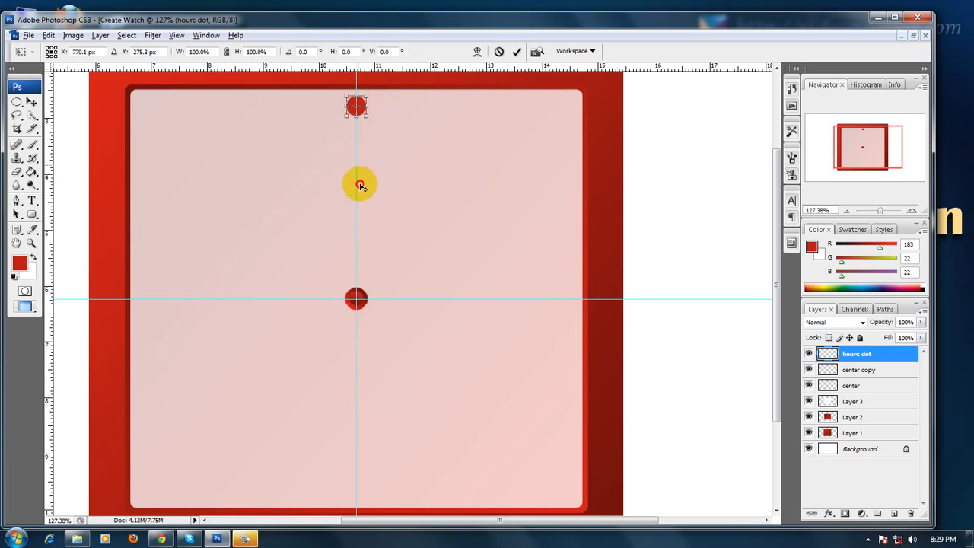
{"action": "left_click_drag", "start_coordinate": [365, 245], "coordinate": [358, 300]}
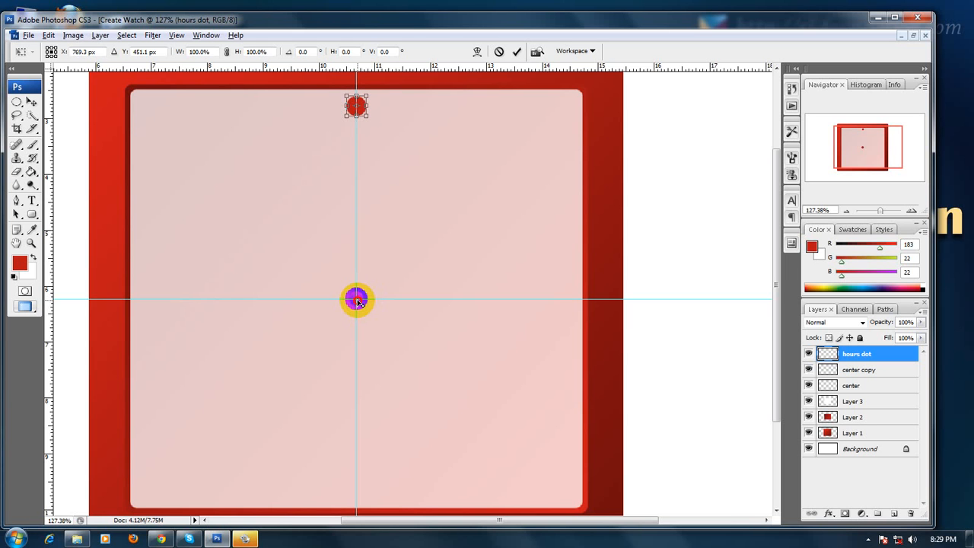
{"action": "left_click_drag", "start_coordinate": [358, 303], "coordinate": [357, 299]}
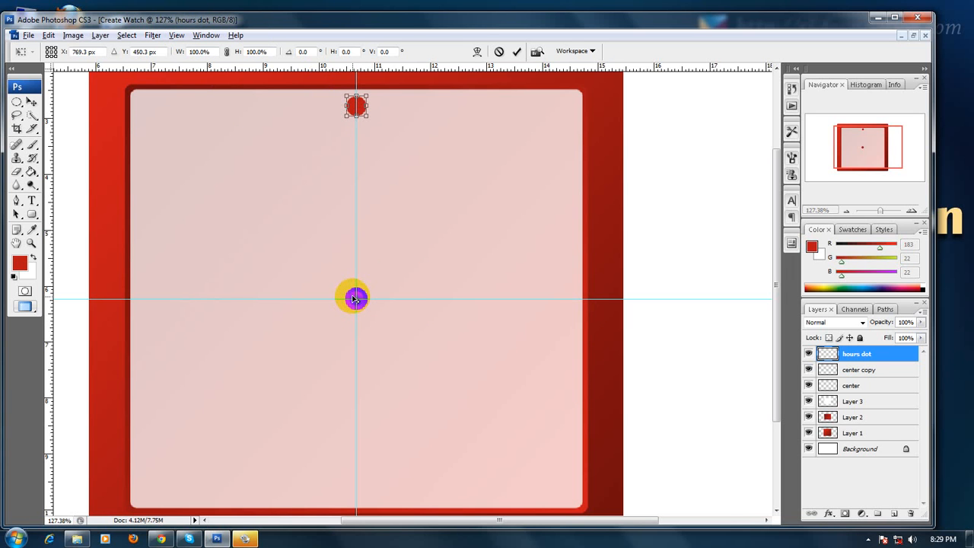
Step: Rotate the hours dot 30° about the watch's centre and apply the transformation
{"action": "left_click", "coordinate": [304, 51]}
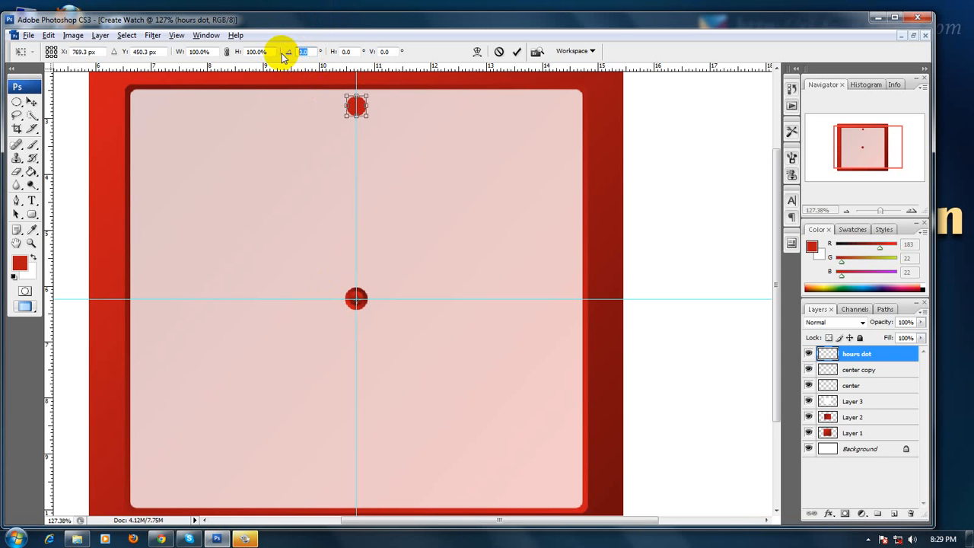
{"action": "type", "text": "30"}
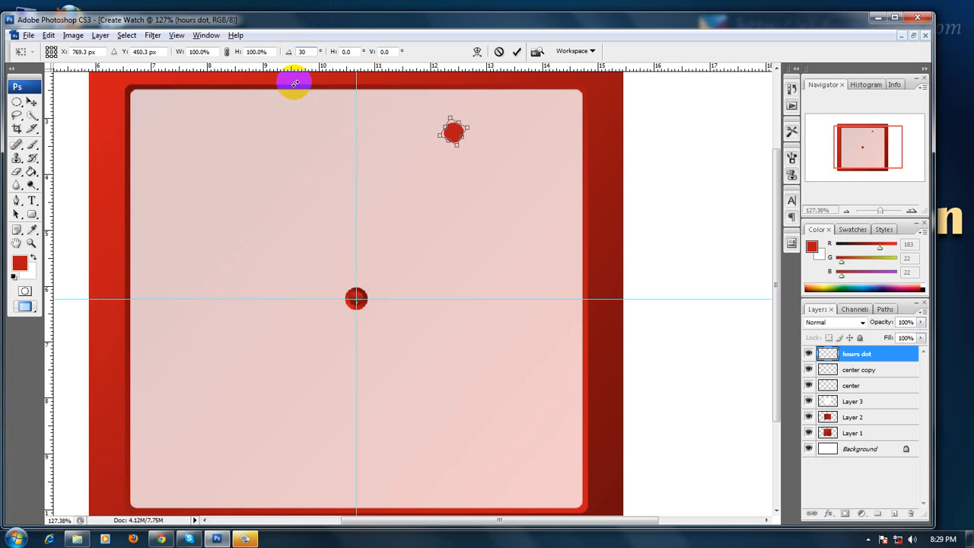
{"action": "left_click", "coordinate": [31, 101]}
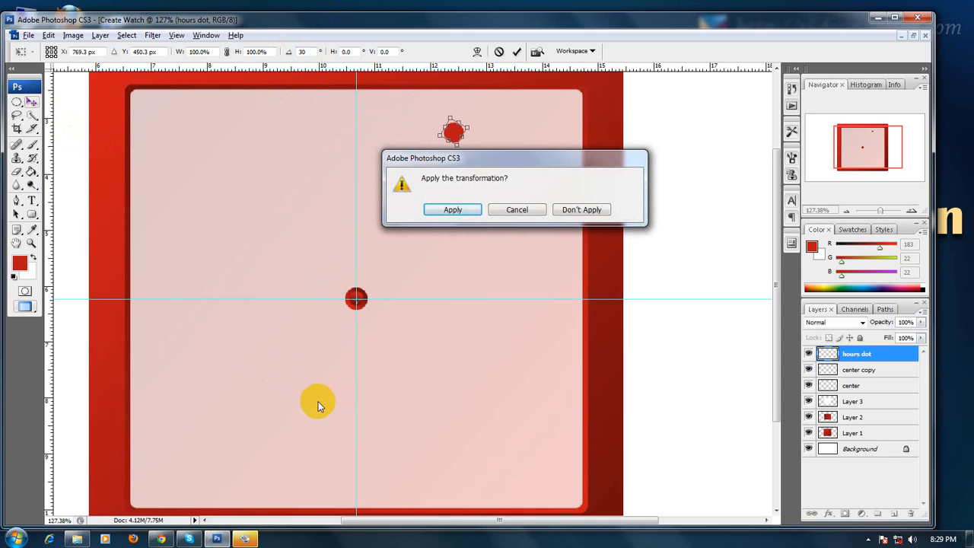
{"action": "left_click", "coordinate": [436, 210]}
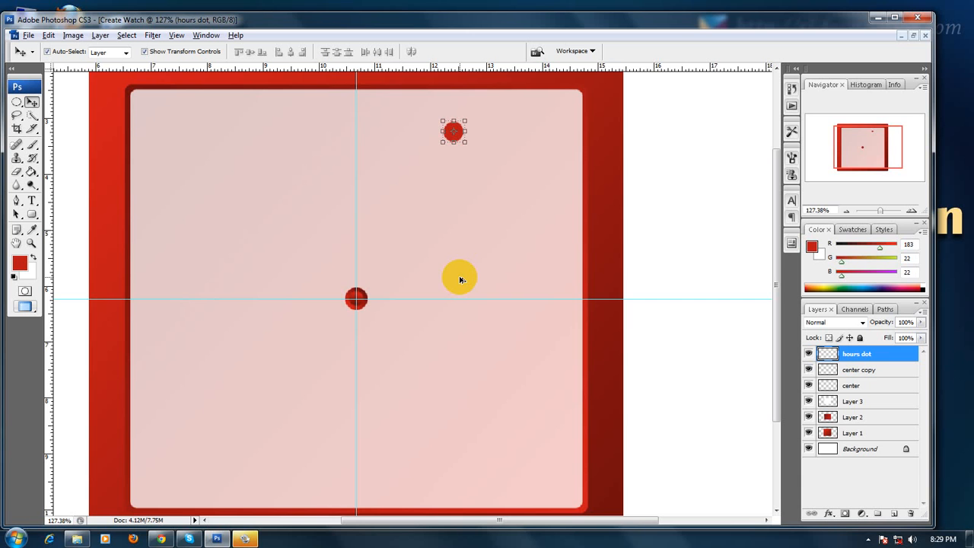
Step: Repeat the 30° rotation on a new copy of the hours dot eleven times, completing the ring of twelve dots
{"action": "key", "text": "ctrl+shift+alt+t"}
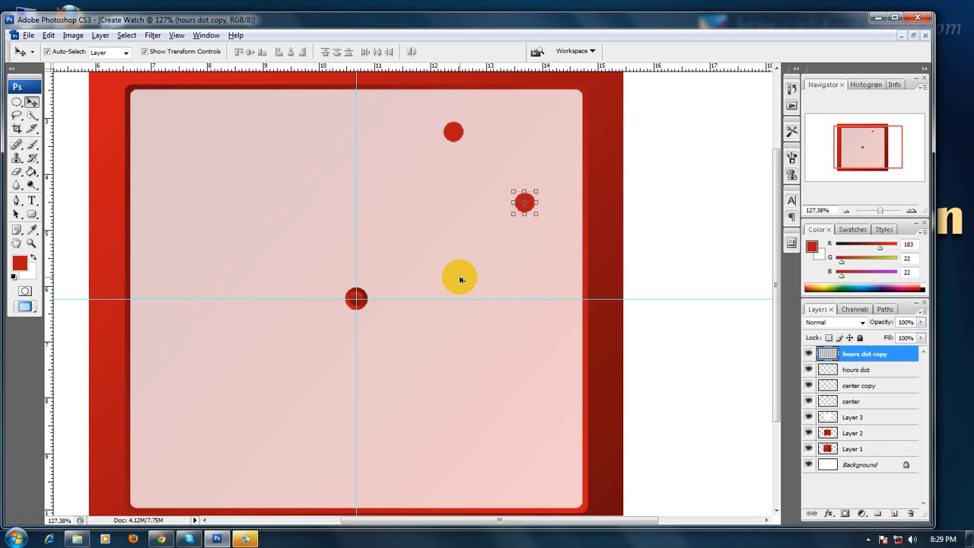
{"action": "key", "text": "ctrl+shift+alt+t"}
{"action": "key", "text": "ctrl+shift+alt+t"}
{"action": "key", "text": "ctrl+shift+alt+t"}
{"action": "key", "text": "ctrl+shift+alt+t"}
{"action": "key", "text": "ctrl+shift+alt+t"}
{"action": "key", "text": "ctrl+shift+alt+t"}
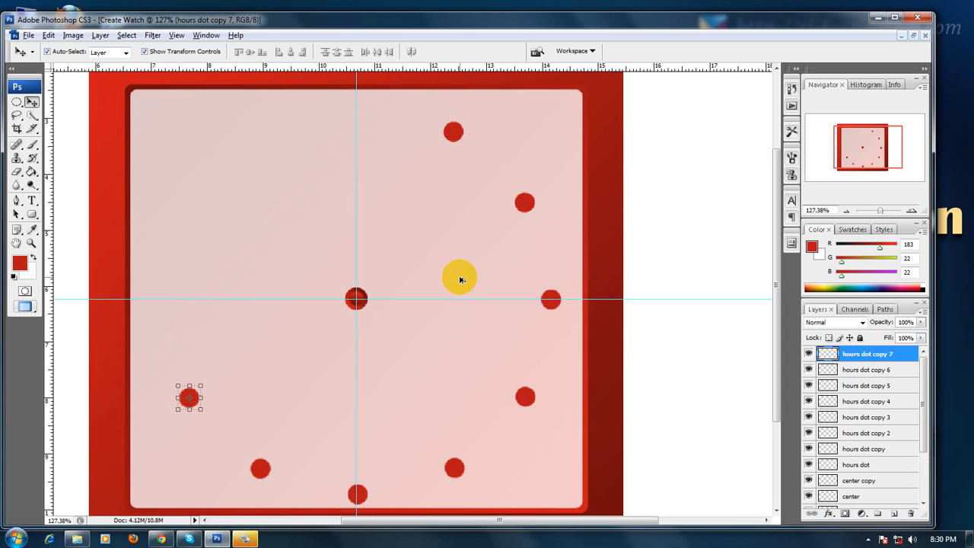
{"action": "key", "text": "ctrl+shift+alt+t"}
{"action": "key", "text": "ctrl+shift+alt+t"}
{"action": "key", "text": "ctrl+shift+alt+t"}
{"action": "key", "text": "ctrl+shift+alt+t"}
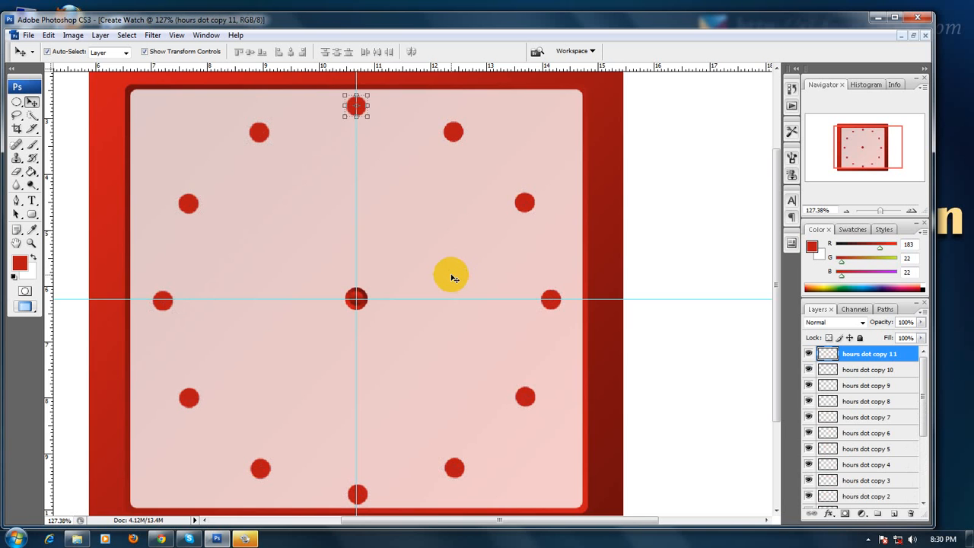
Step: Group the layers from hours dot copy through hours dot copy 11 and name the group Hourse Dot
{"action": "scroll", "coordinate": [461, 264], "scroll_direction": "down", "scroll_amount": 3}
{"action": "scroll", "coordinate": [460, 264], "scroll_direction": "up", "scroll_amount": 5}
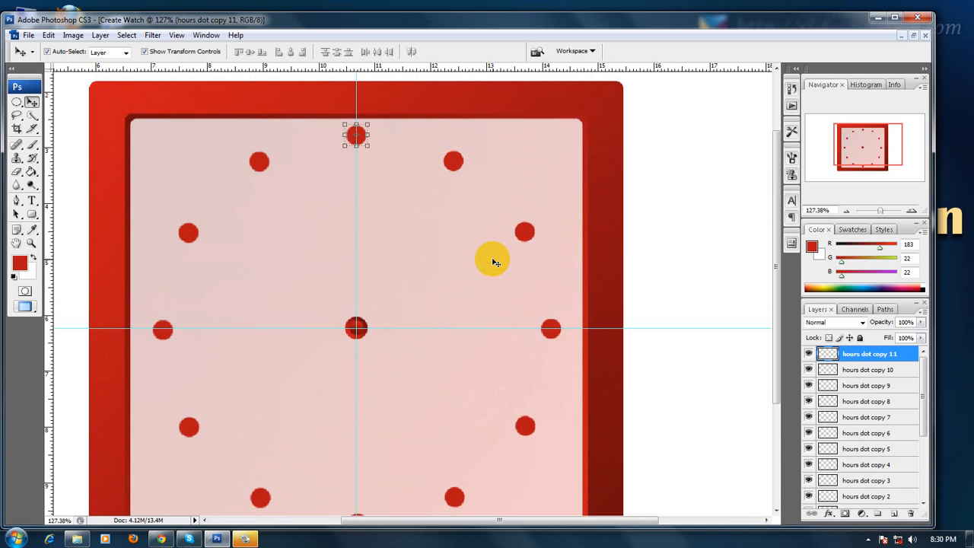
{"action": "scroll", "coordinate": [909, 384], "scroll_direction": "down", "scroll_amount": 2}
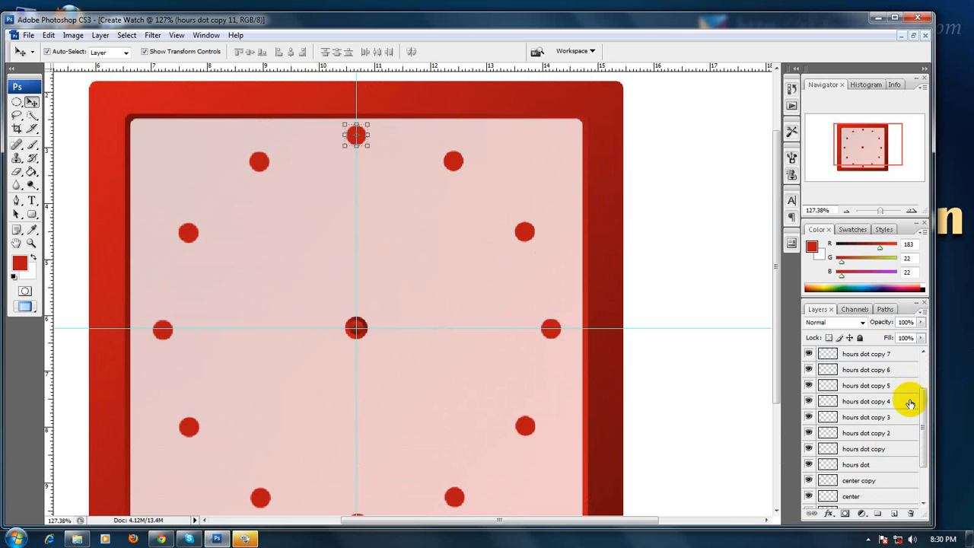
{"action": "left_click", "coordinate": [877, 450]}
{"action": "scroll", "coordinate": [875, 449], "scroll_direction": "up", "scroll_amount": 2}
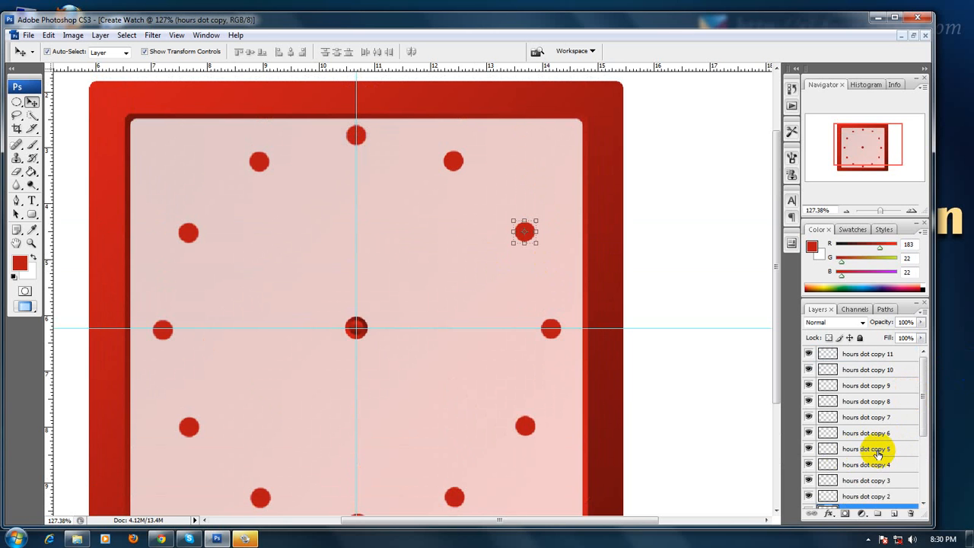
{"action": "left_click", "coordinate": [873, 354], "text": "shift"}
{"action": "key", "text": "ctrl+g"}
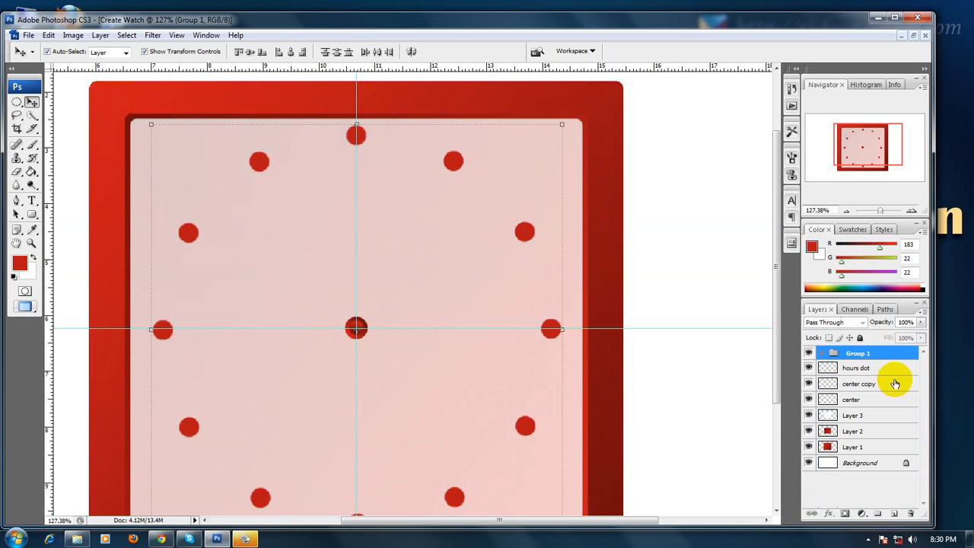
{"action": "double_click", "coordinate": [861, 353]}
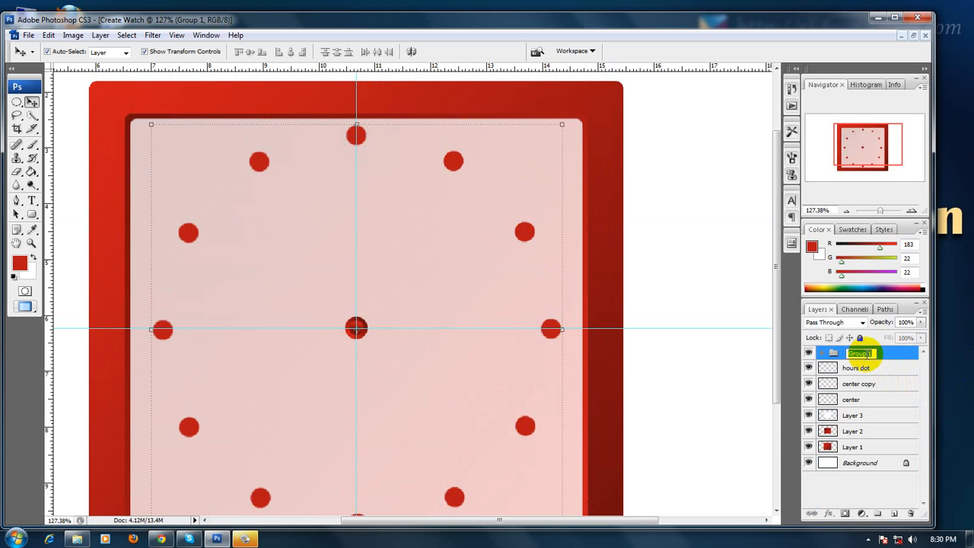
{"action": "type", "text": "Hourse Dot"}
{"action": "key", "text": "Return"}
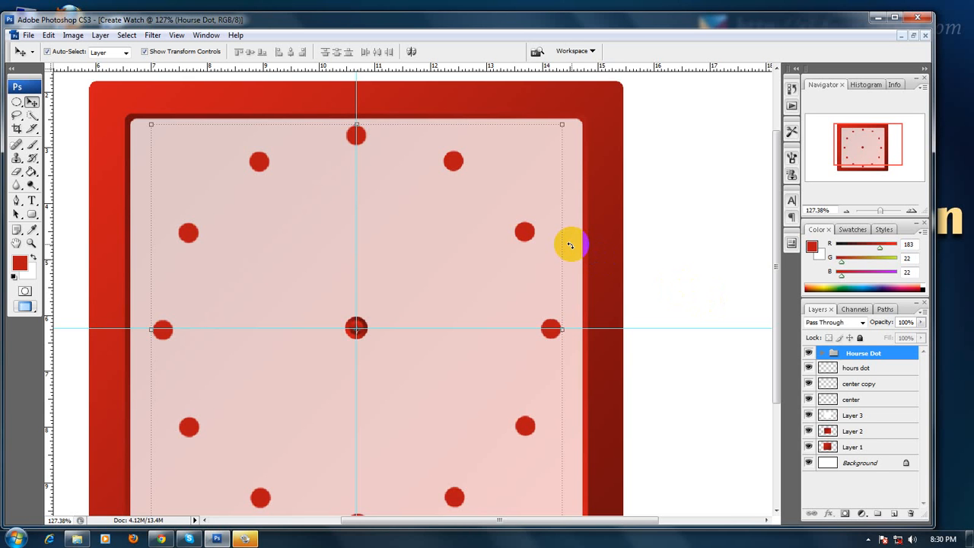
{"action": "left_click", "coordinate": [453, 160]}
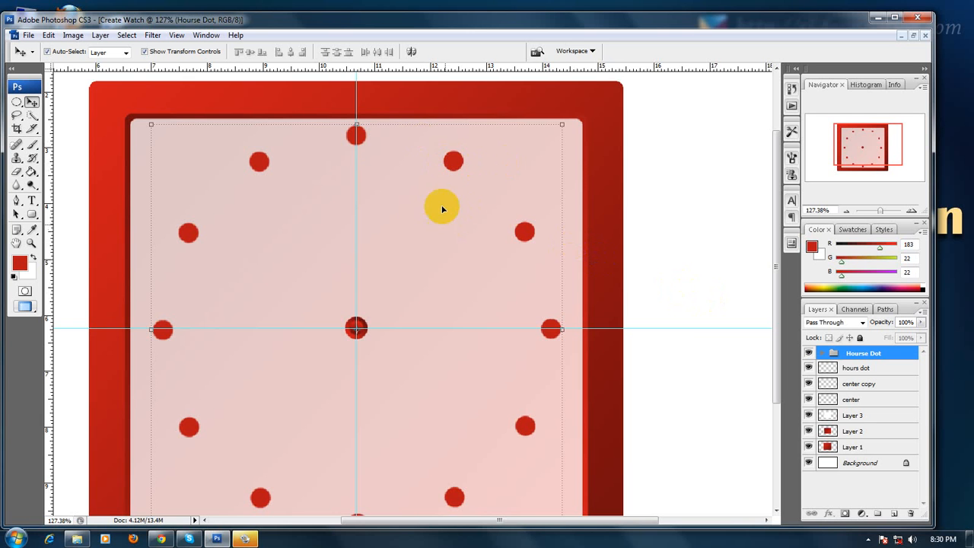
{"action": "left_click", "coordinate": [356, 135]}
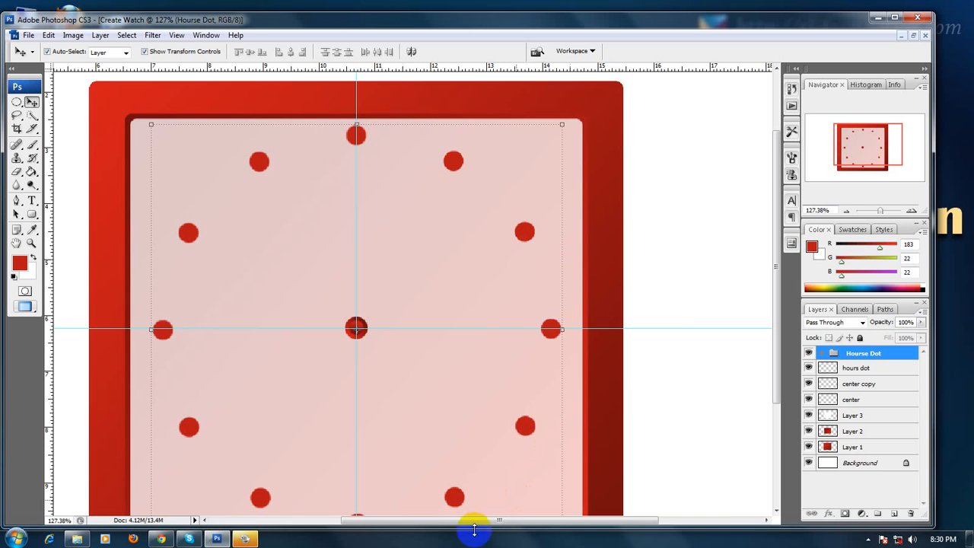
{"action": "scroll", "coordinate": [486, 385], "scroll_direction": "down", "scroll_amount": 3}
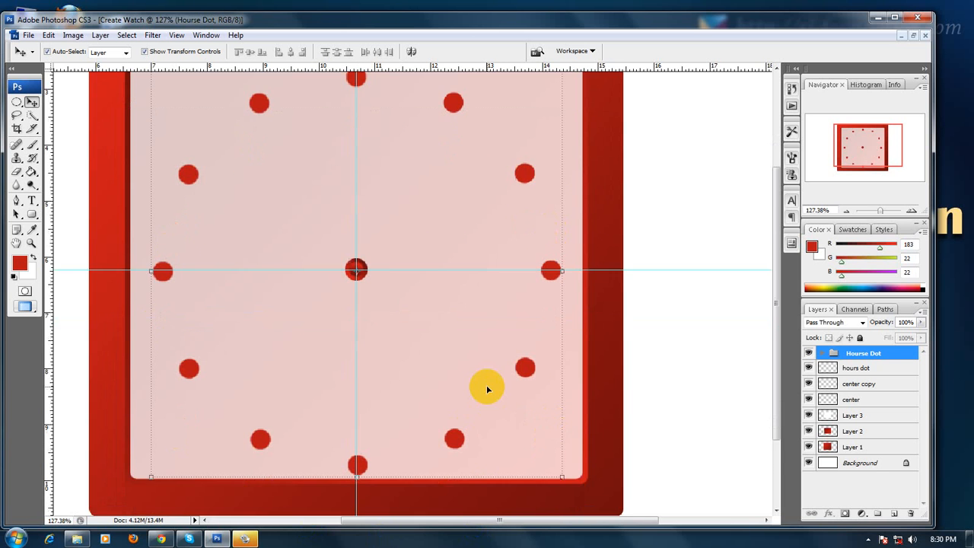
Step: Switch to Calculator, divide 360 by 60 to get the angle between minute marks, and close it
{"action": "left_click", "coordinate": [23, 535]}
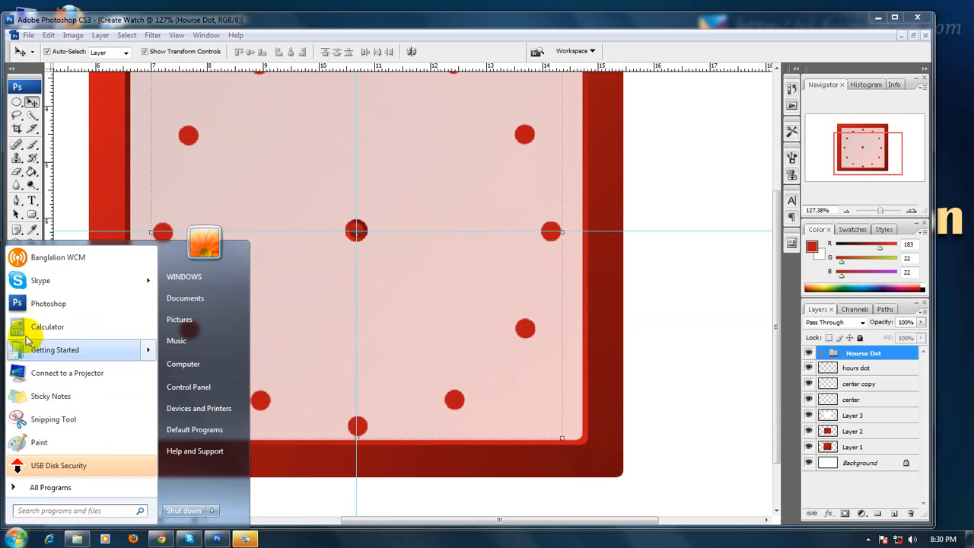
{"action": "left_click", "coordinate": [34, 358]}
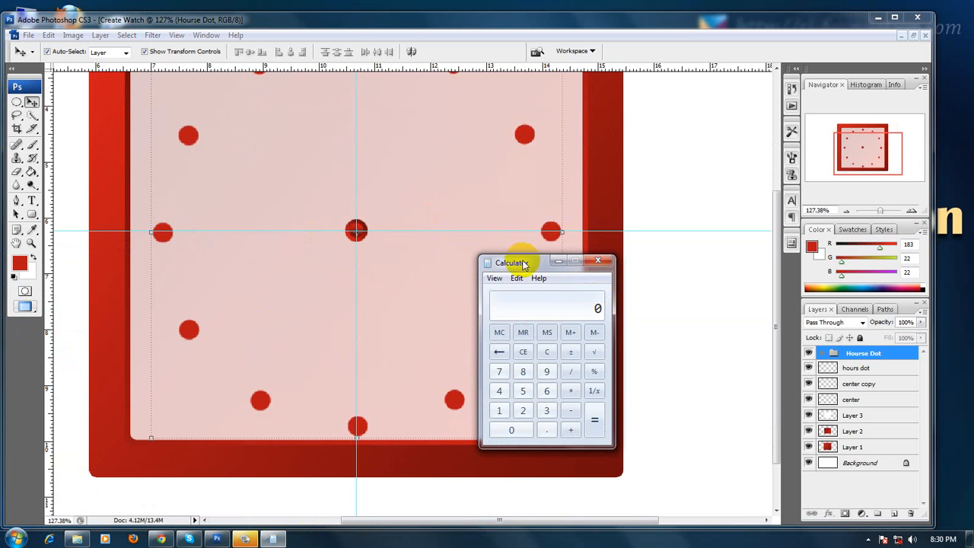
{"action": "left_click_drag", "start_coordinate": [518, 263], "coordinate": [594, 252]}
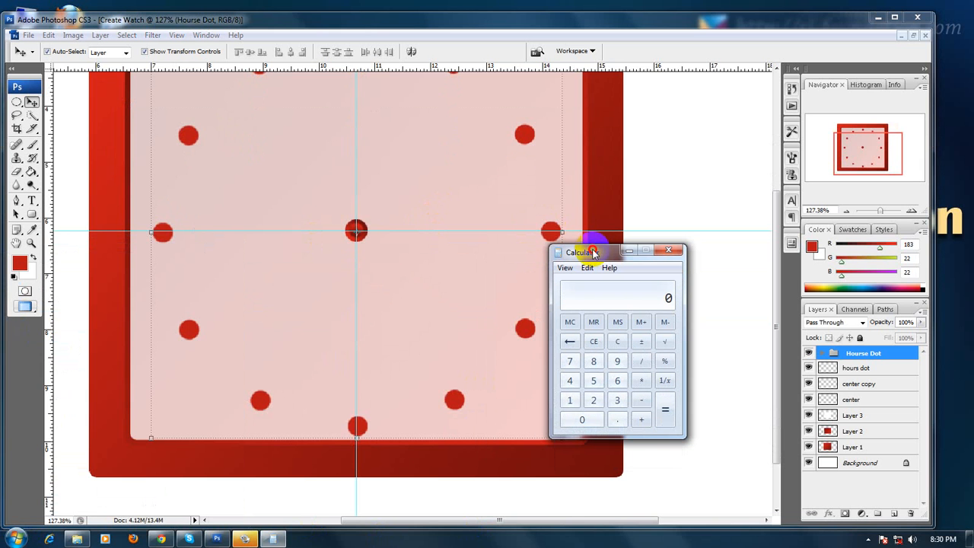
{"action": "left_click", "coordinate": [614, 403]}
{"action": "left_click", "coordinate": [617, 380]}
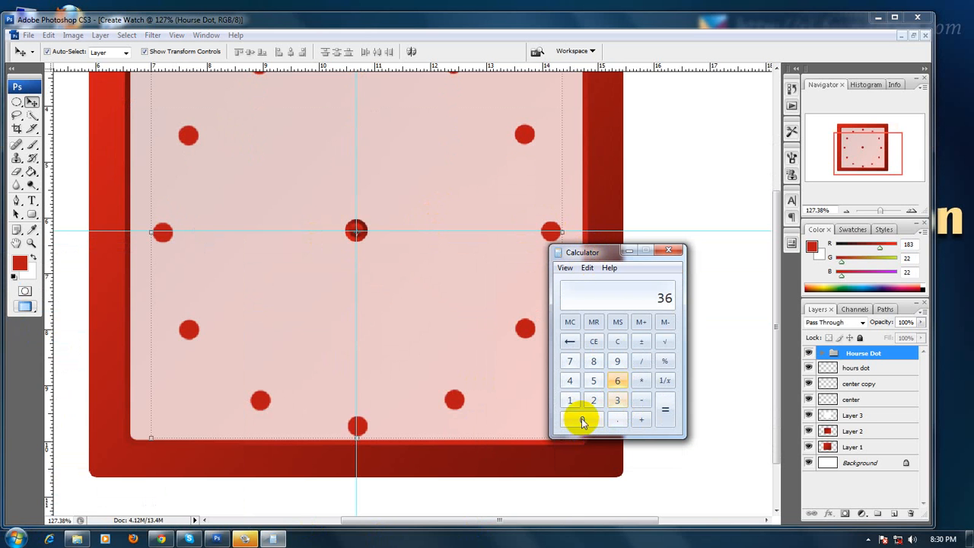
{"action": "left_click", "coordinate": [581, 419]}
{"action": "left_click", "coordinate": [636, 363]}
{"action": "left_click", "coordinate": [618, 382]}
{"action": "left_click", "coordinate": [582, 420]}
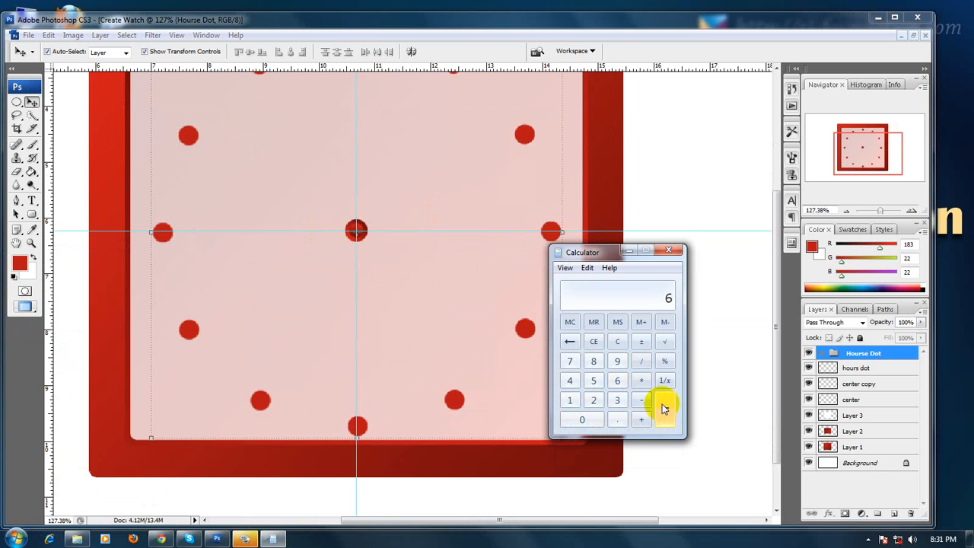
{"action": "left_click", "coordinate": [670, 251]}
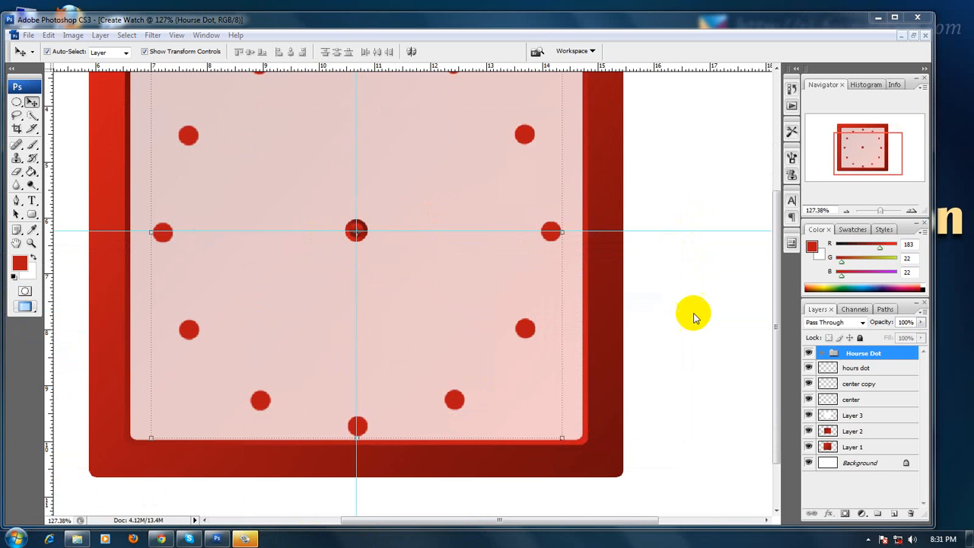
{"action": "left_click", "coordinate": [772, 319]}
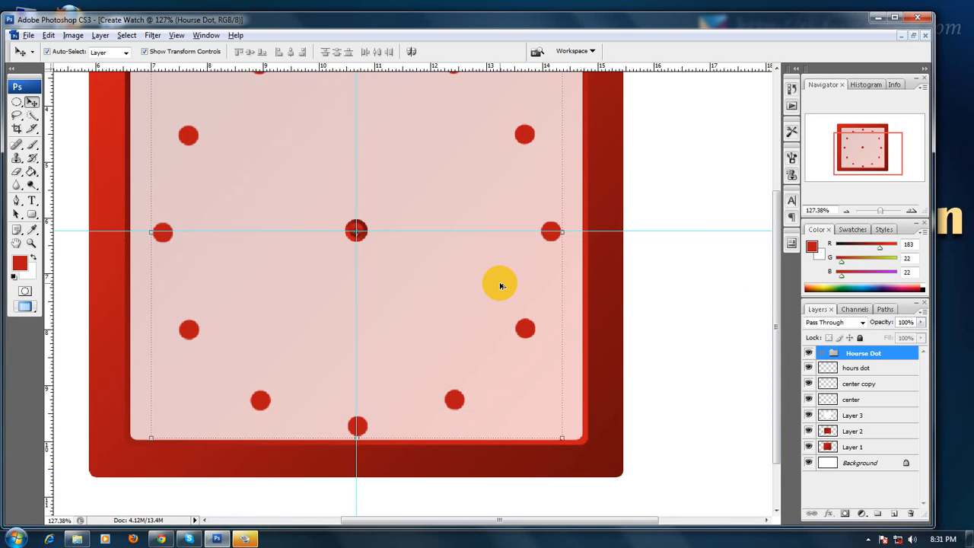
Step: Fill a thin rectangular strip along the vertical guide, spanning the face's full height, with the red foreground colour on a new layer
{"action": "scroll", "coordinate": [499, 285], "scroll_direction": "down", "scroll_amount": 2}
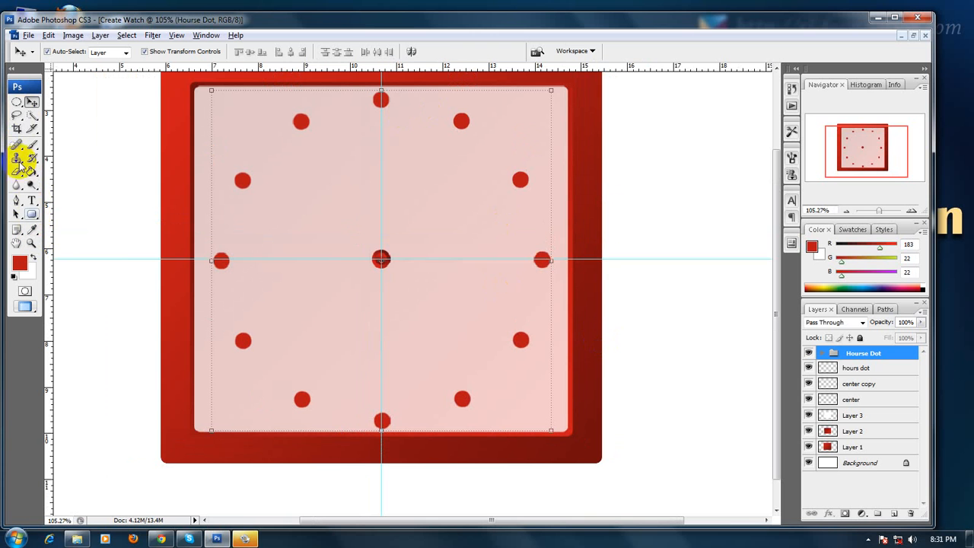
{"action": "left_click_drag", "start_coordinate": [16, 101], "coordinate": [76, 96]}
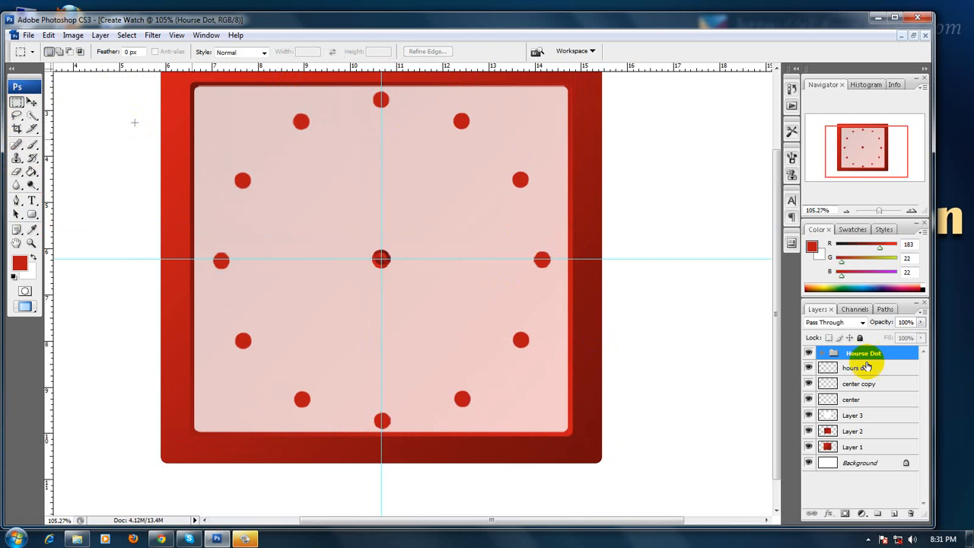
{"action": "left_click", "coordinate": [894, 513]}
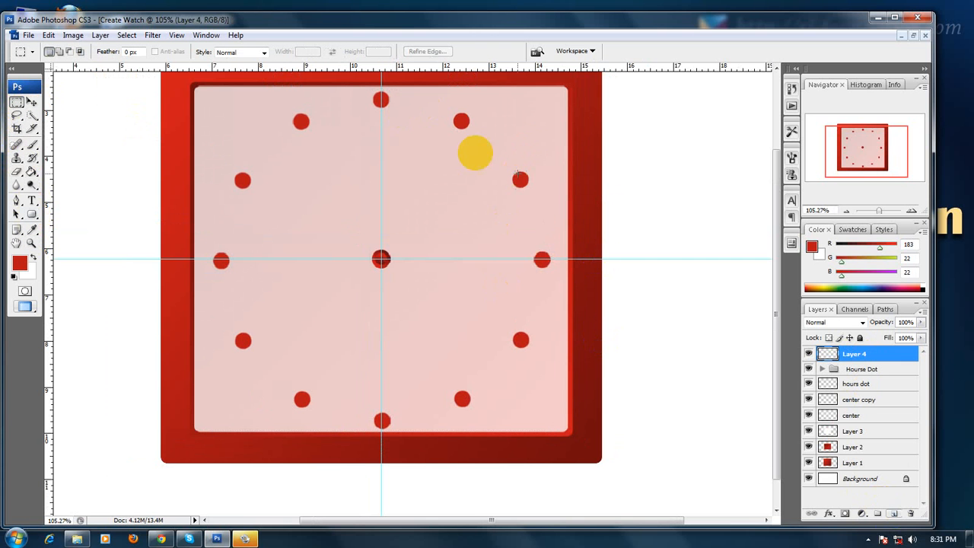
{"action": "left_click", "coordinate": [380, 98]}
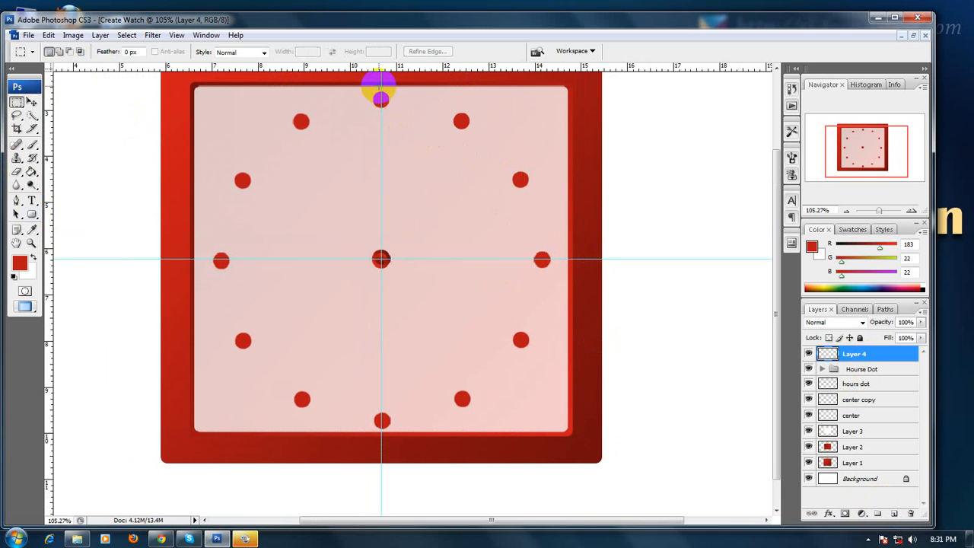
{"action": "left_click_drag", "start_coordinate": [379, 89], "coordinate": [386, 431]}
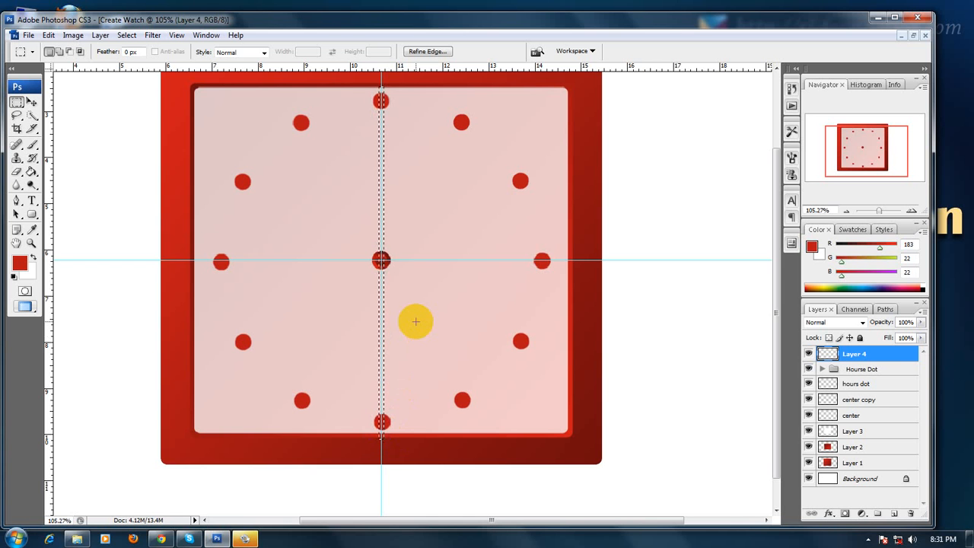
{"action": "left_click", "coordinate": [32, 172]}
{"action": "left_click", "coordinate": [96, 182]}
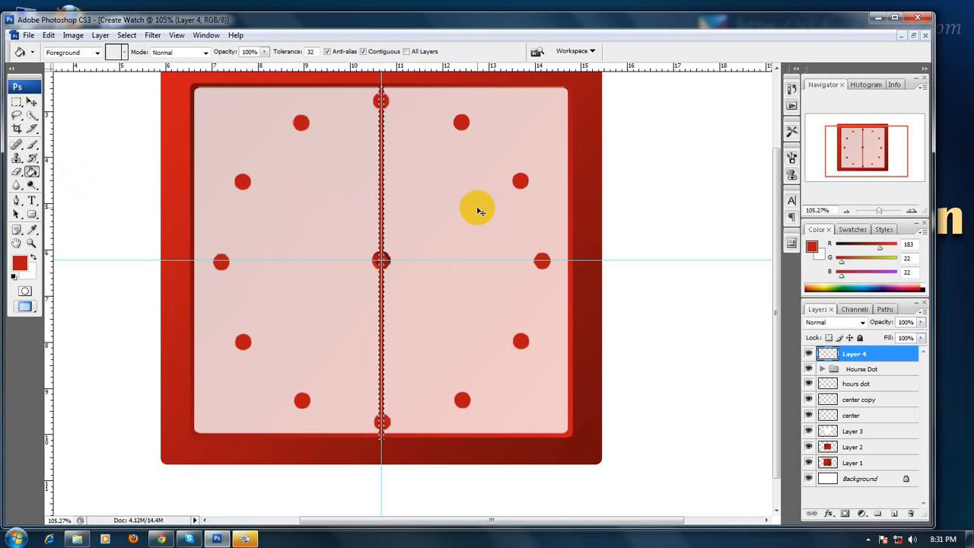
Step: Rotate the red strip on Layer 4 by 6° about its centre and apply the transformation
{"action": "left_click", "coordinate": [31, 102]}
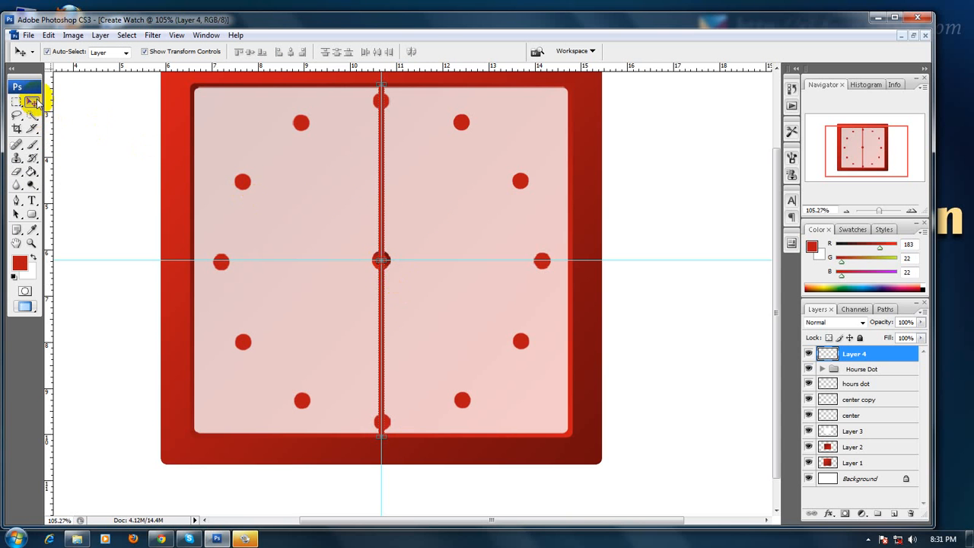
{"action": "left_click", "coordinate": [383, 84]}
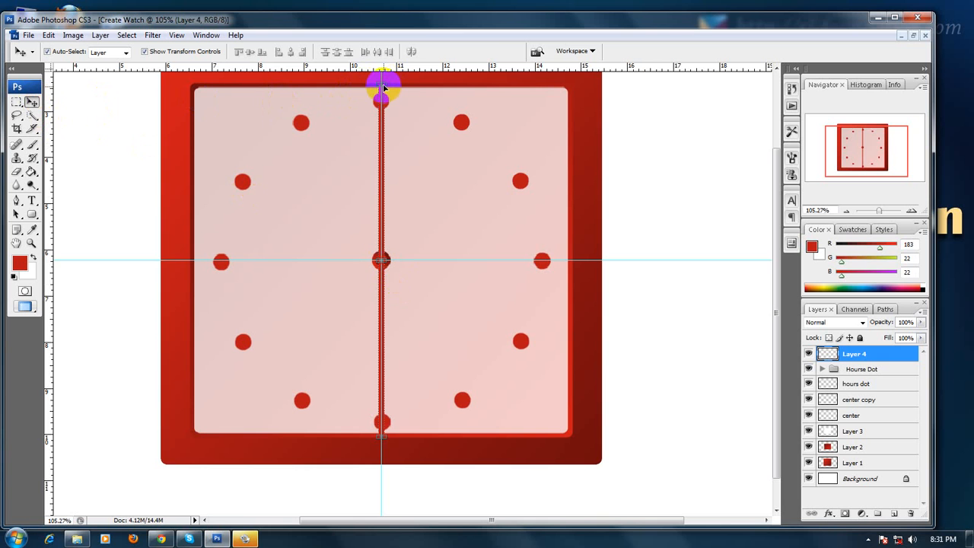
{"action": "left_click", "coordinate": [385, 83]}
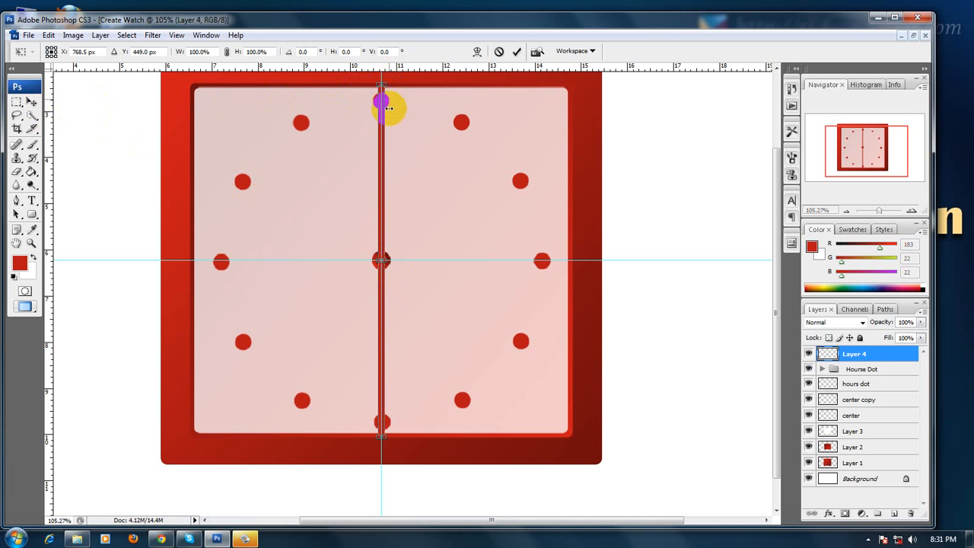
{"action": "left_click", "coordinate": [283, 52]}
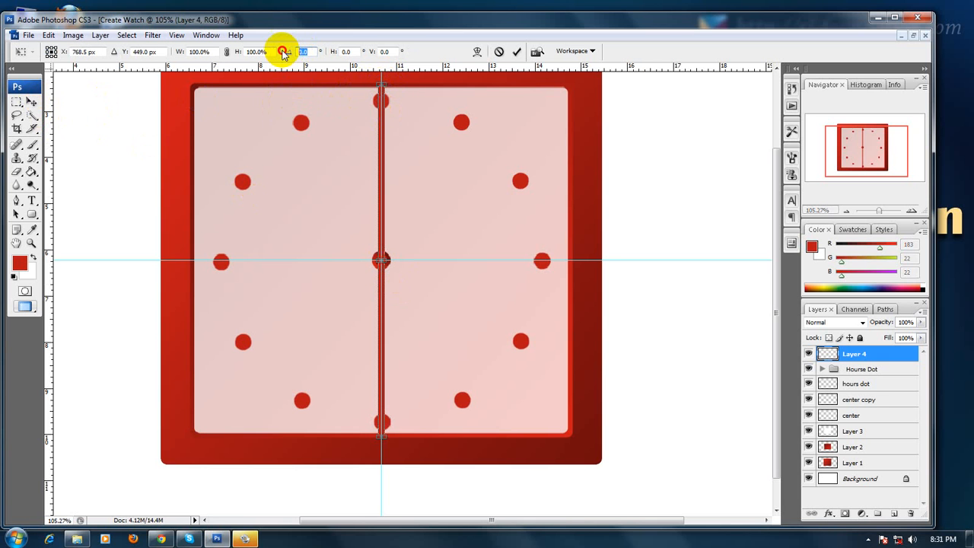
{"action": "type", "text": "6"}
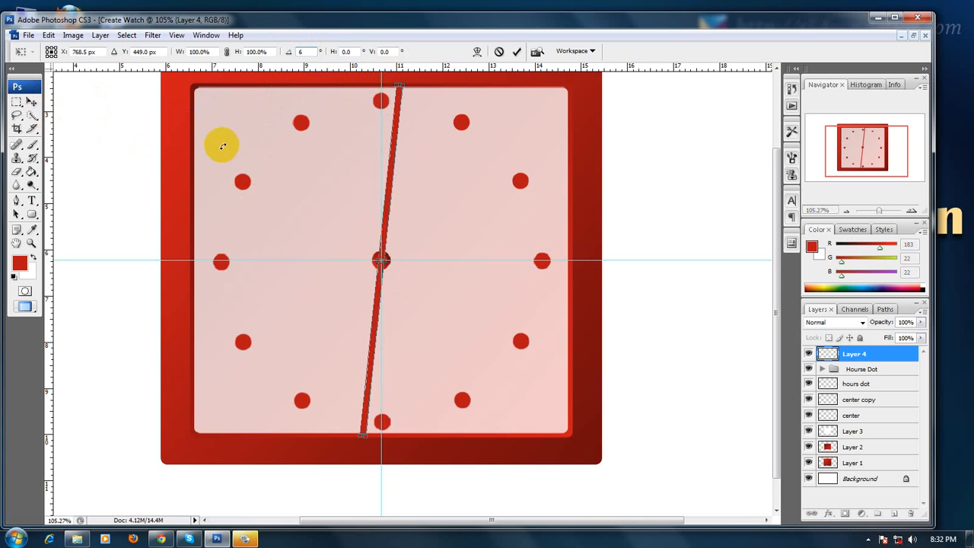
{"action": "left_click", "coordinate": [31, 102]}
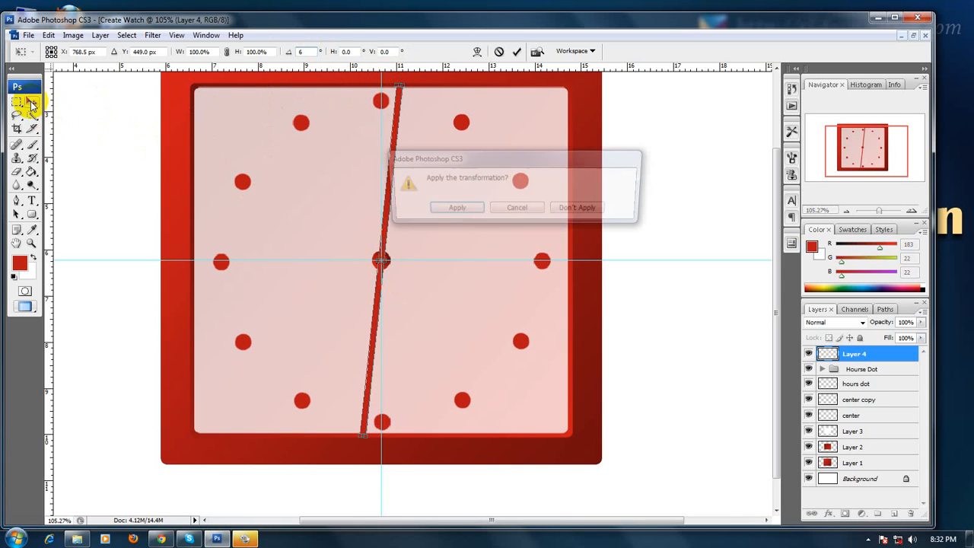
{"action": "left_click", "coordinate": [445, 208]}
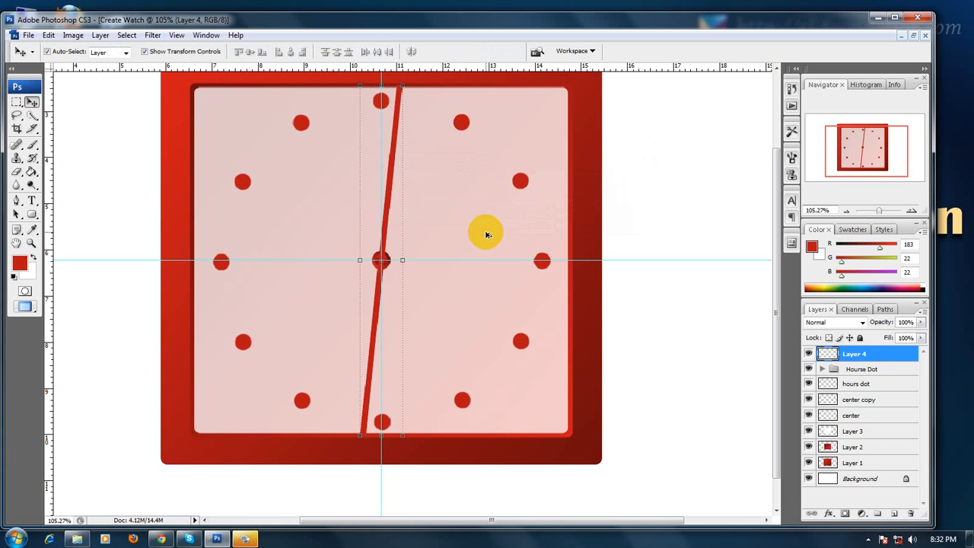
Step: Repeat the 6° rotation on successive duplicates of the red strip, fanning 13 copies around the face's centre
{"action": "key", "text": "ctrl+alt+shift+t"}
{"action": "key", "text": "ctrl+alt+shift+t"}
{"action": "key", "text": "ctrl+alt+shift+t"}
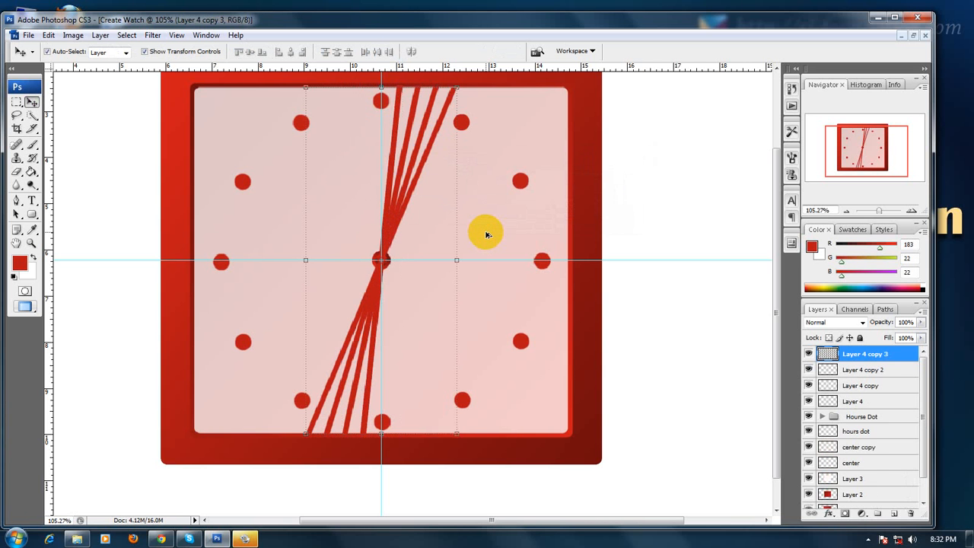
{"action": "key", "text": "ctrl+alt+shift+t"}
{"action": "key", "text": "ctrl+alt+shift+t"}
{"action": "key", "text": "ctrl+alt+shift+t"}
{"action": "key", "text": "ctrl+alt+shift+t"}
{"action": "key", "text": "ctrl+alt+shift+t"}
{"action": "key", "text": "ctrl+alt+shift+t"}
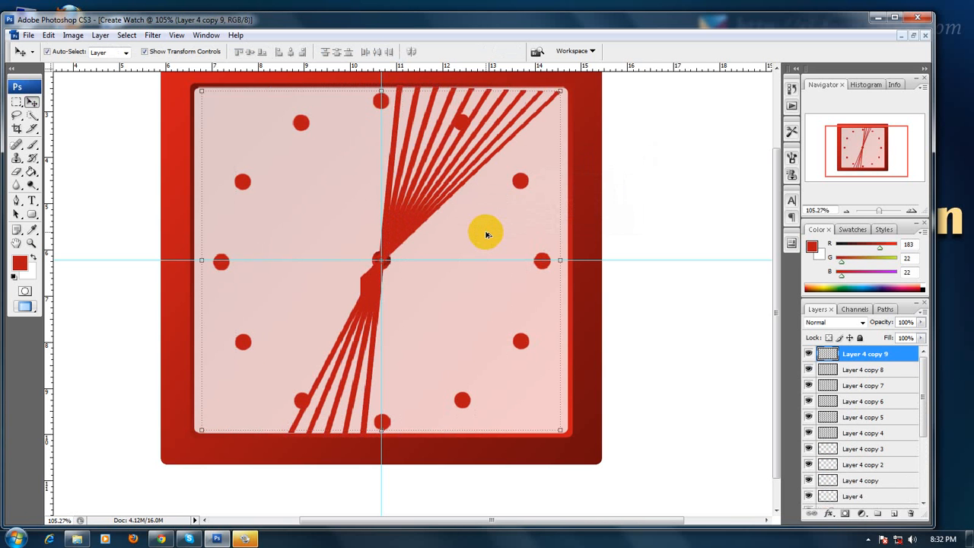
{"action": "key", "text": "ctrl+alt+shift+t"}
{"action": "key", "text": "ctrl+alt+shift+t"}
{"action": "key", "text": "ctrl+alt+shift+t"}
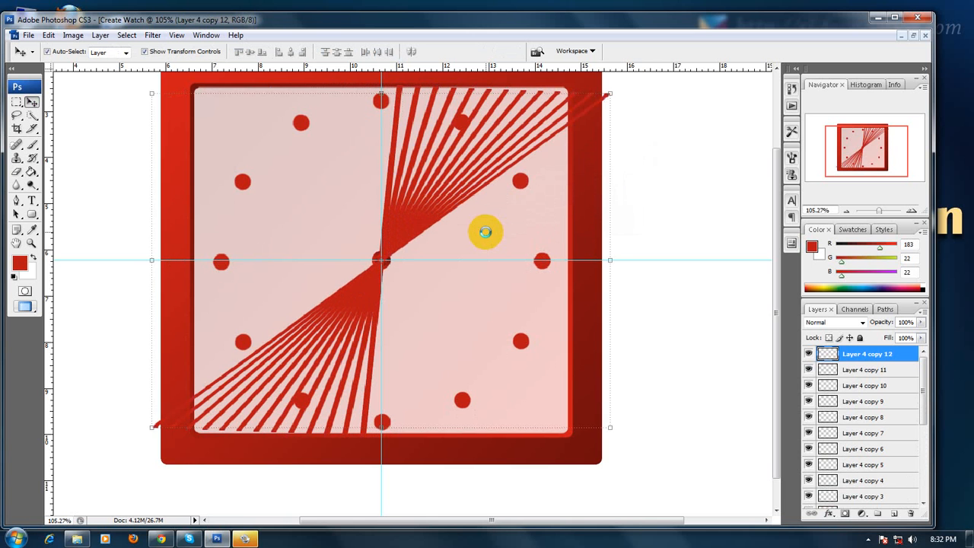
{"action": "key", "text": "ctrl+alt+shift+t"}
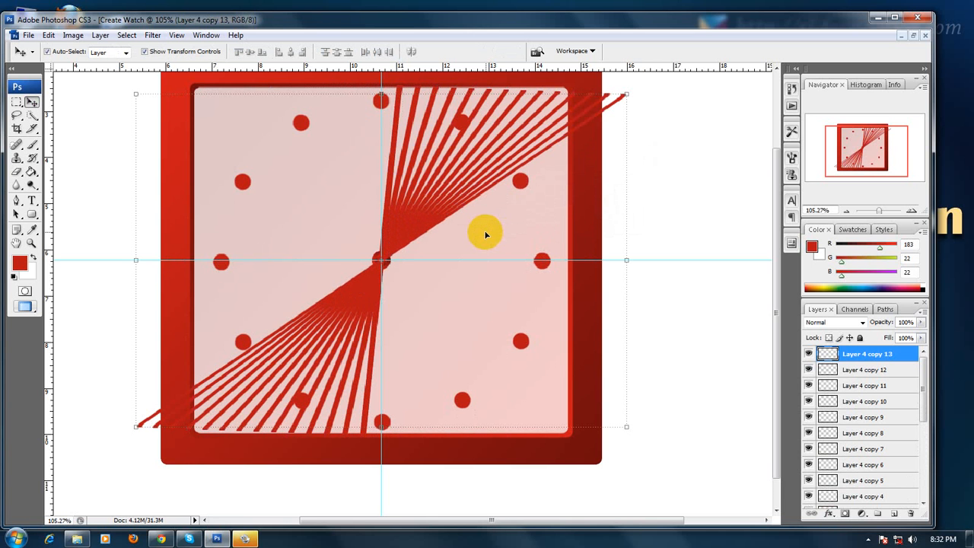
Step: Delete all layers from Layer 4 copy through Layer 4 copy 13, and Layer 4 itself
{"action": "scroll", "coordinate": [910, 366], "scroll_direction": "down", "scroll_amount": 5}
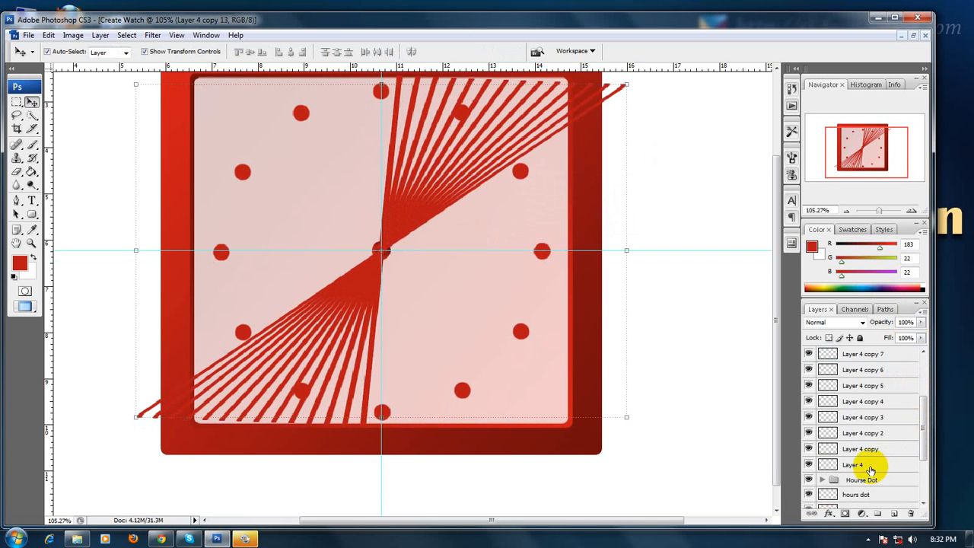
{"action": "left_click", "coordinate": [809, 466]}
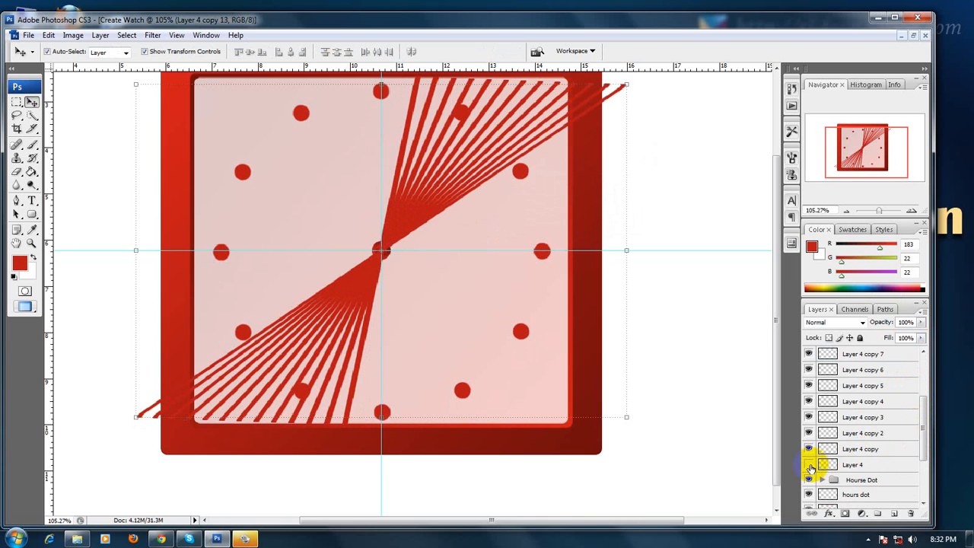
{"action": "left_click", "coordinate": [809, 466]}
{"action": "left_click", "coordinate": [870, 449]}
{"action": "scroll", "coordinate": [870, 433], "scroll_direction": "up", "scroll_amount": 5}
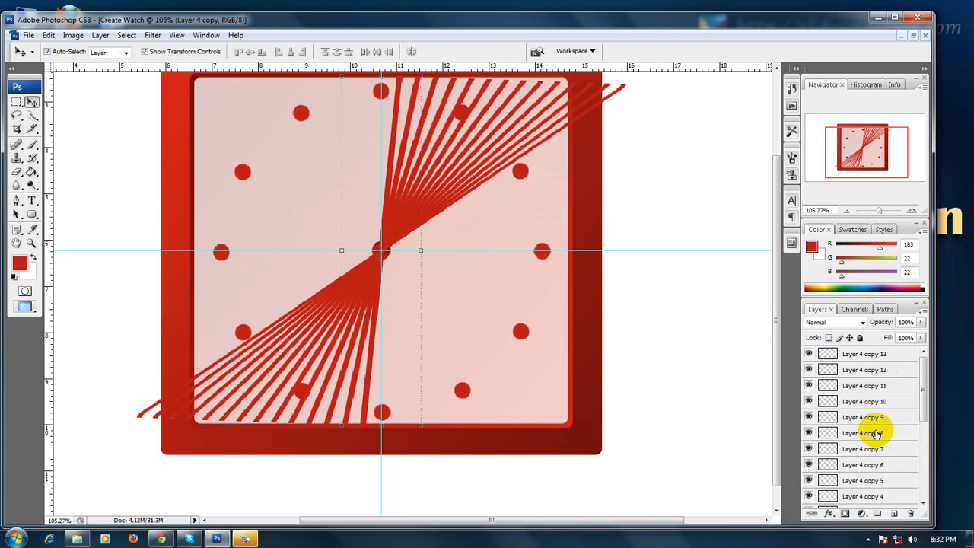
{"action": "left_click", "coordinate": [866, 354], "text": "shift"}
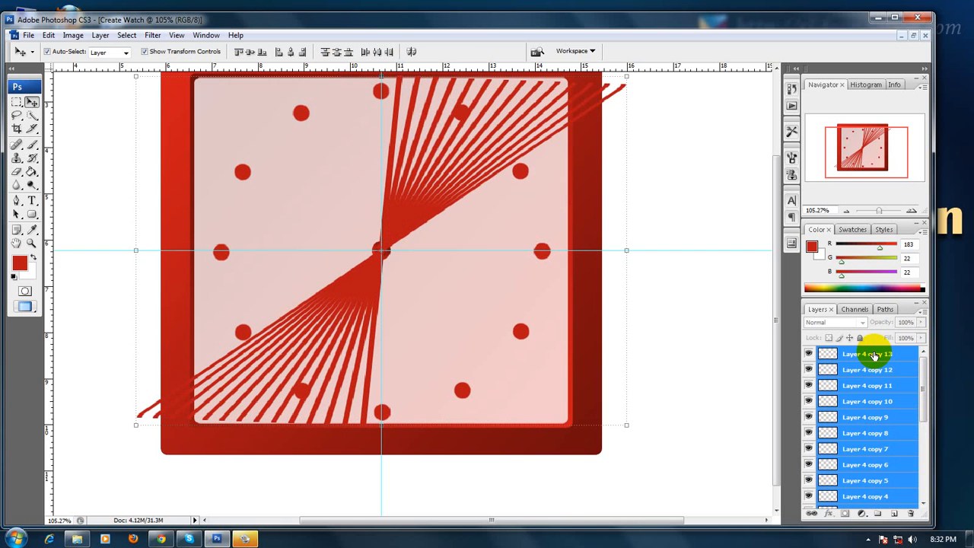
{"action": "key", "text": "ctrl+e"}
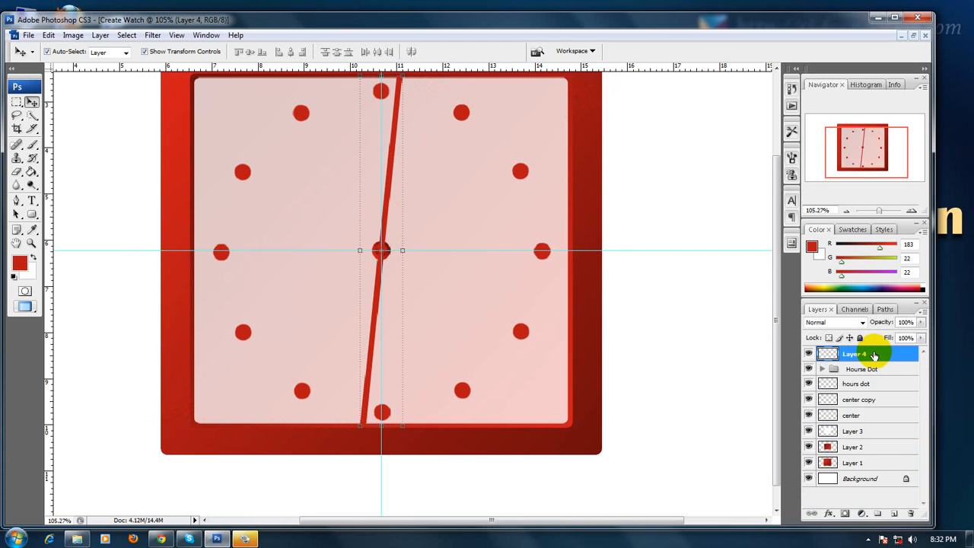
{"action": "key", "text": "Delete"}
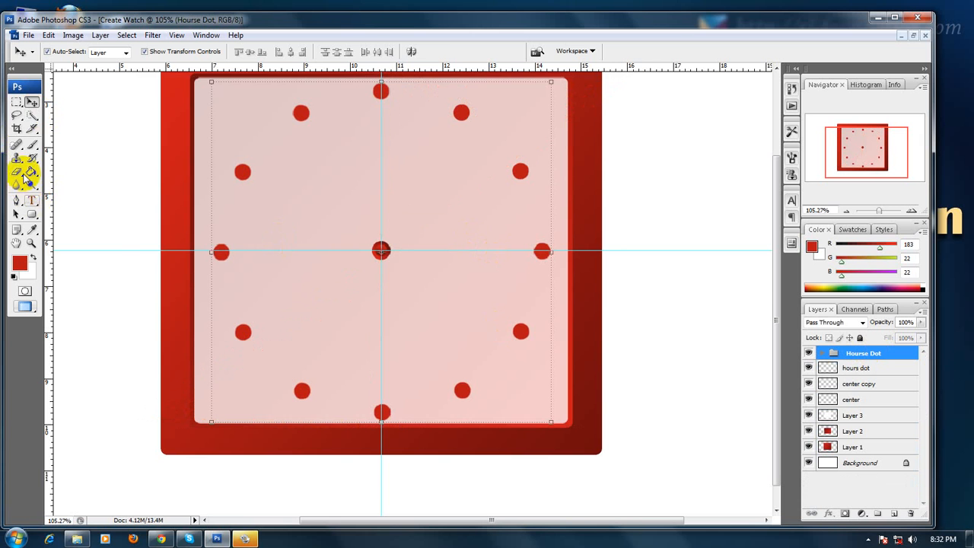
{"action": "left_click", "coordinate": [17, 101]}
{"action": "left_click_drag", "start_coordinate": [382, 204], "coordinate": [384, 127]}
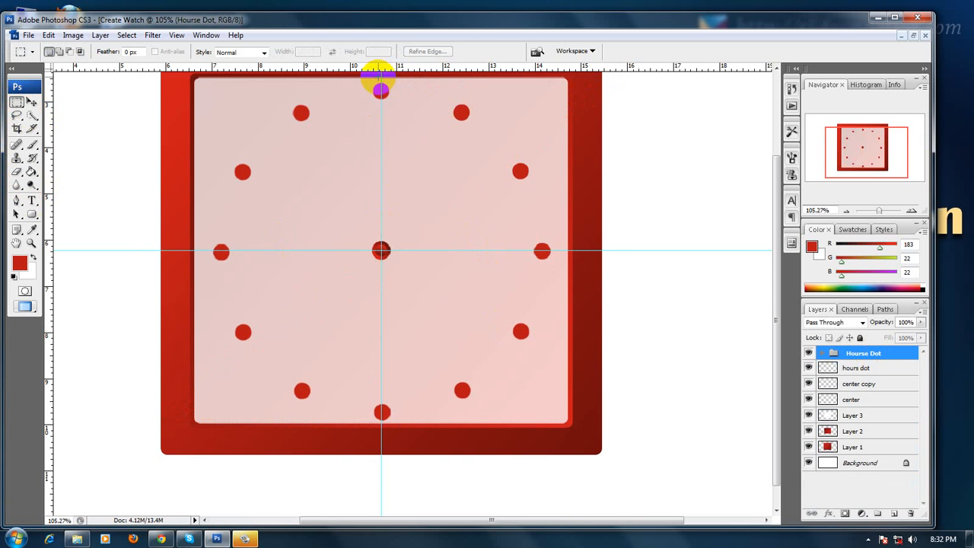
{"action": "left_click_drag", "start_coordinate": [381, 80], "coordinate": [392, 440]}
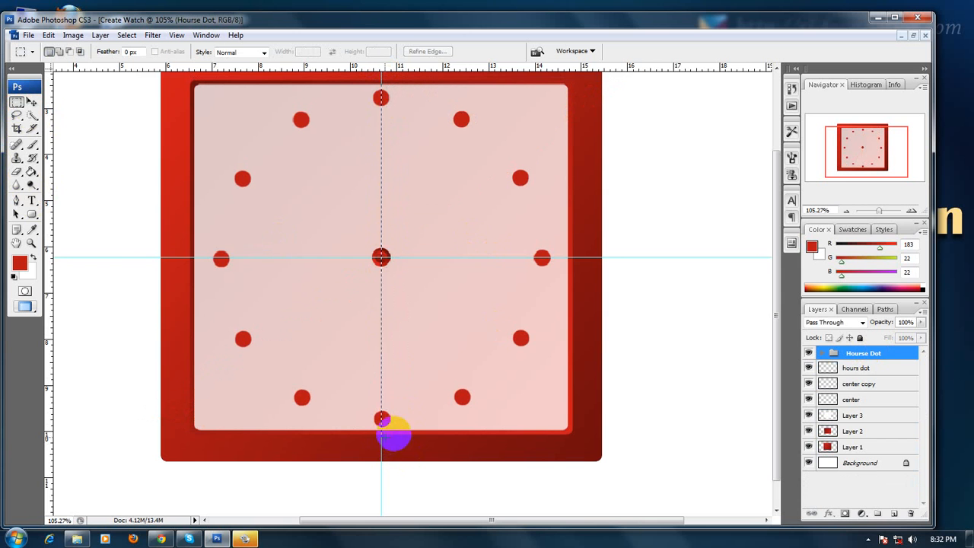
{"action": "left_click", "coordinate": [417, 172]}
{"action": "scroll", "coordinate": [418, 222], "scroll_direction": "up", "scroll_amount": 1}
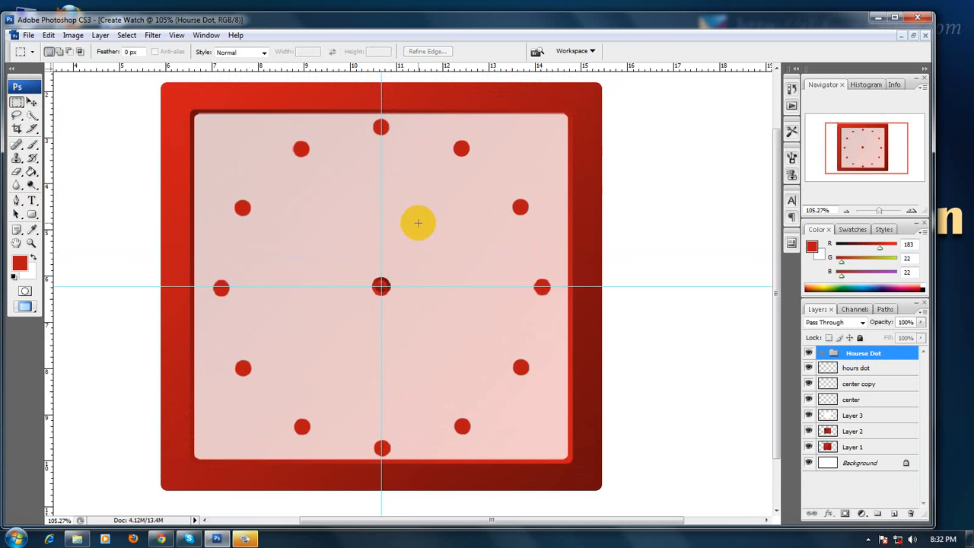
Step: Set the Brush to a hard round 9 px tip and add a new layer above the Hourse Dot group
{"action": "left_click", "coordinate": [32, 144]}
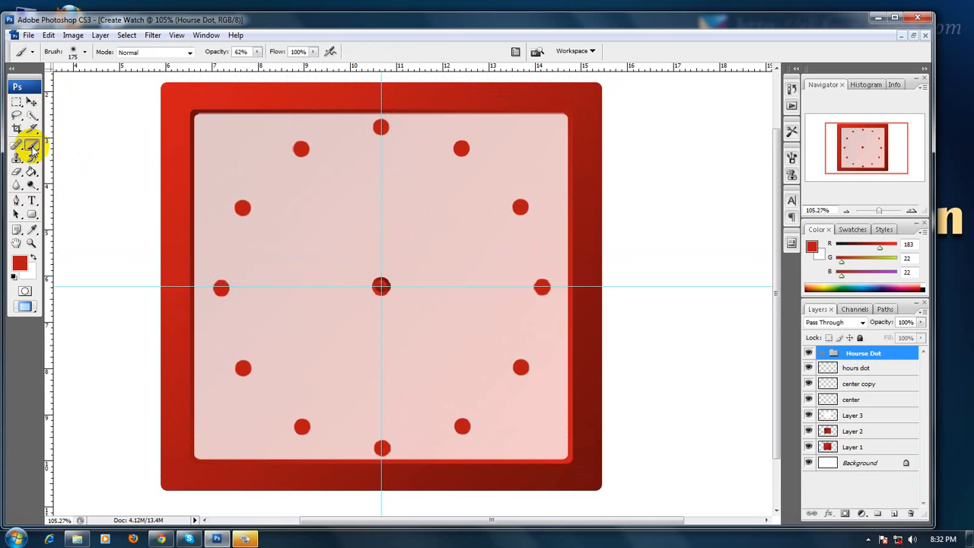
{"action": "left_click", "coordinate": [84, 51]}
{"action": "left_click", "coordinate": [124, 147]}
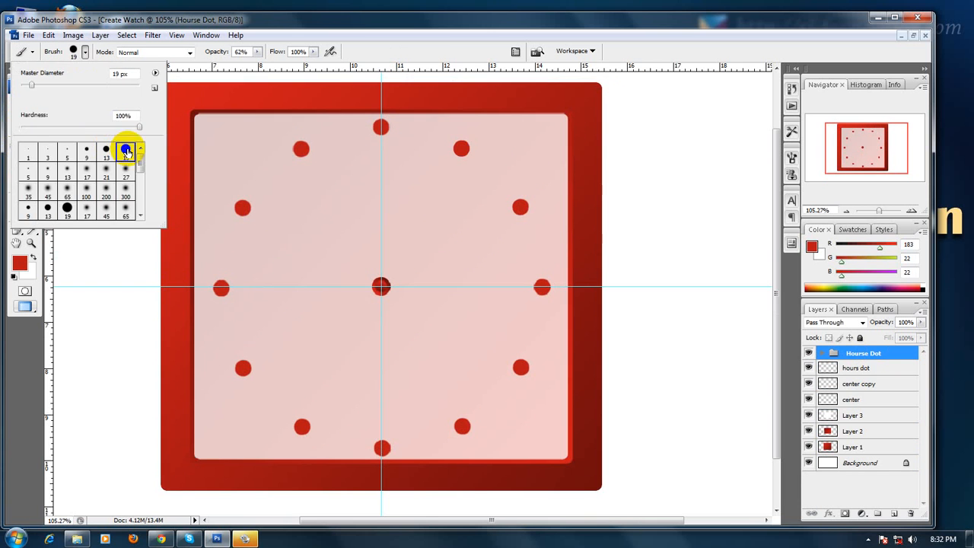
{"action": "key", "text": "Return"}
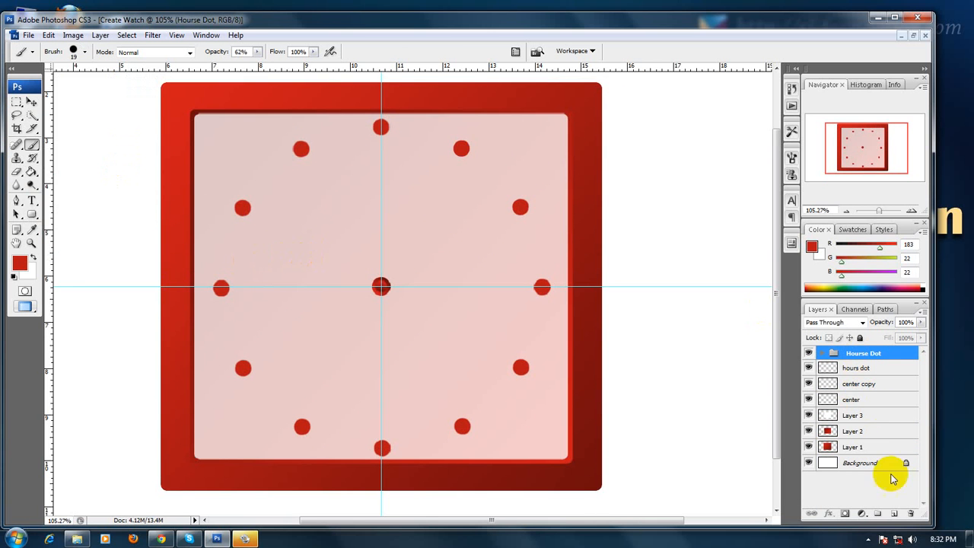
{"action": "left_click", "coordinate": [895, 513]}
{"action": "scroll", "coordinate": [311, 278], "scroll_direction": "up", "scroll_amount": 2}
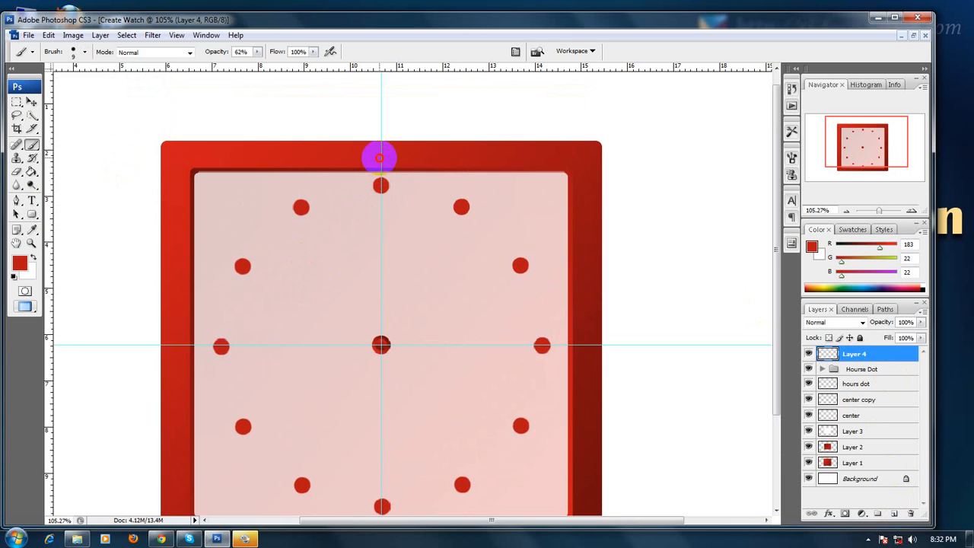
Step: Try to paint a straight red stroke down the vertical guide at 62% opacity, and undo it
{"action": "mouse_move", "coordinate": [379, 158]}
{"action": "left_mouse_down"}
{"action": "mouse_move", "coordinate": [380, 525]}
{"action": "mouse_move", "coordinate": [373, 351]}
{"action": "left_mouse_up"}
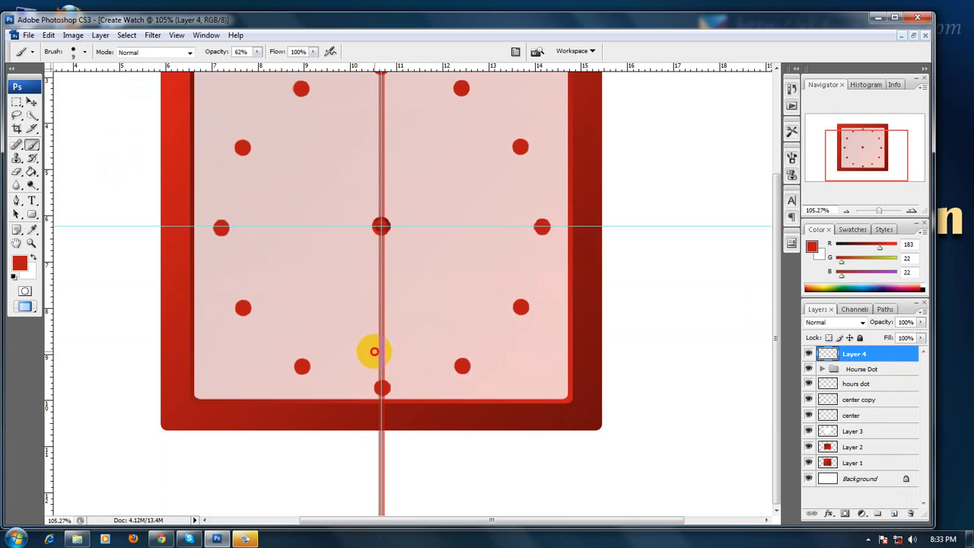
{"action": "key", "text": "ctrl+z"}
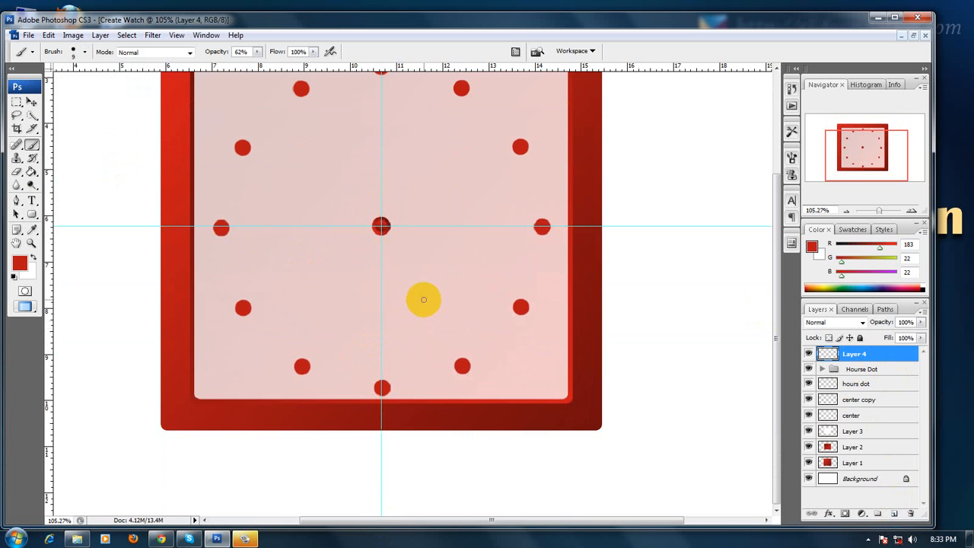
{"action": "scroll", "coordinate": [396, 342], "scroll_direction": "up", "scroll_amount": 3}
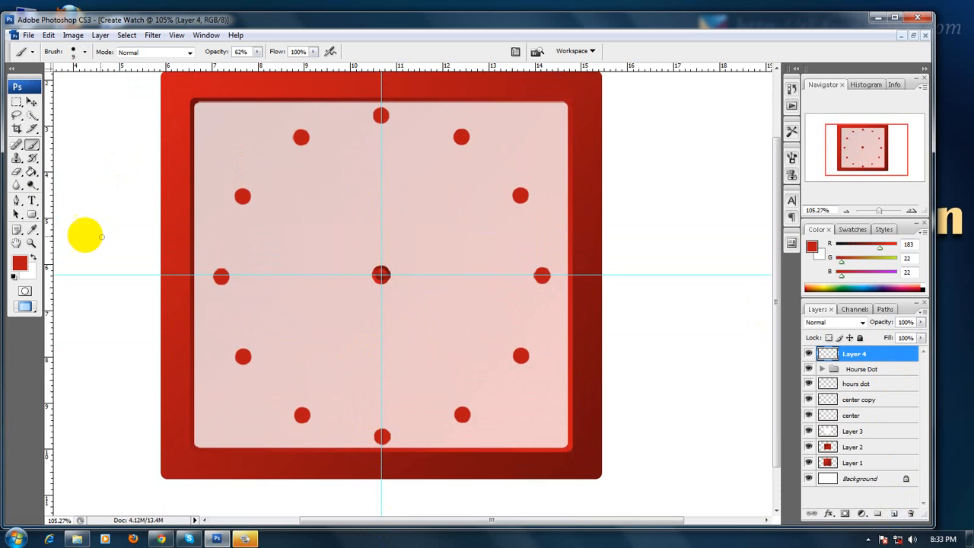
Step: Set the brush opacity to 100% and paint a straight red line along the vertical guide, spanning the face's full height on Layer 4
{"action": "left_click", "coordinate": [256, 53]}
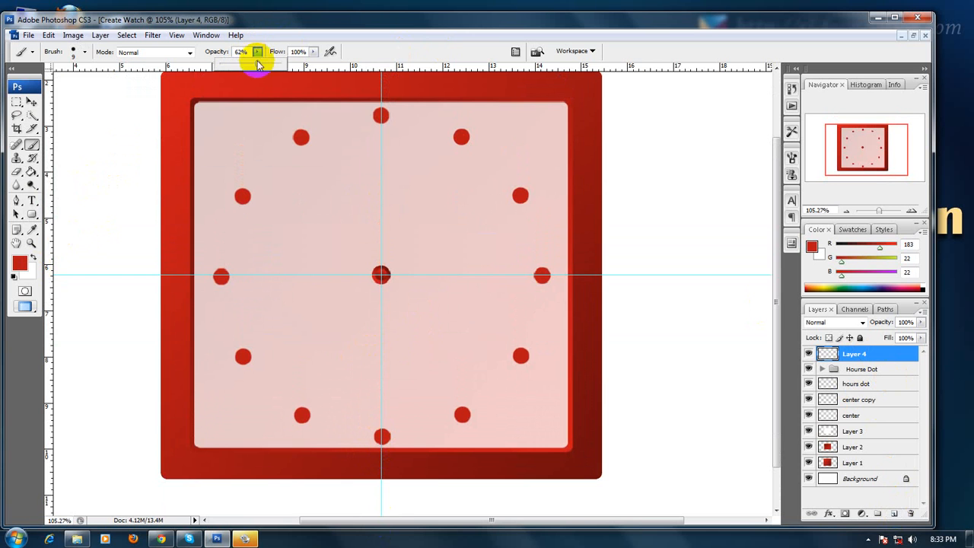
{"action": "left_click_drag", "start_coordinate": [257, 64], "coordinate": [319, 64]}
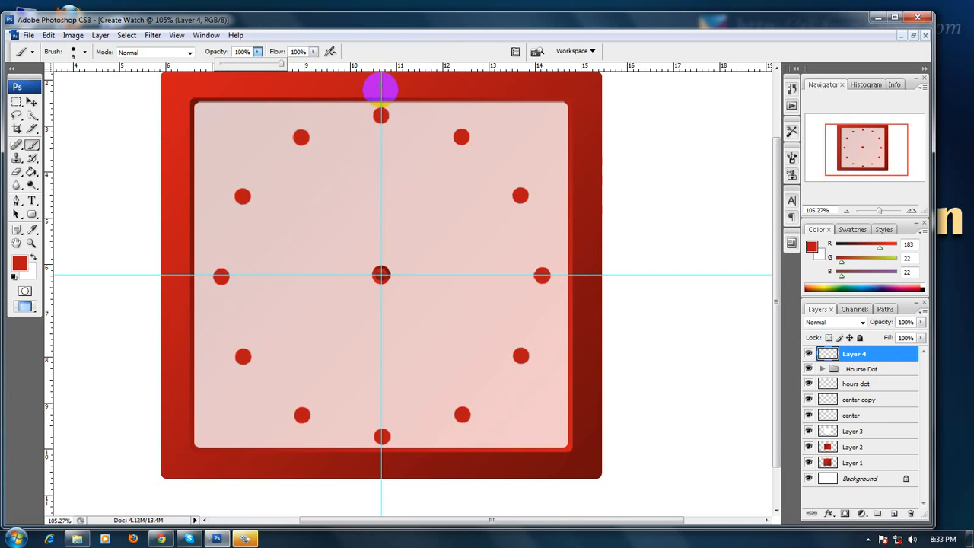
{"action": "scroll", "coordinate": [381, 97], "scroll_direction": "up", "scroll_amount": 2}
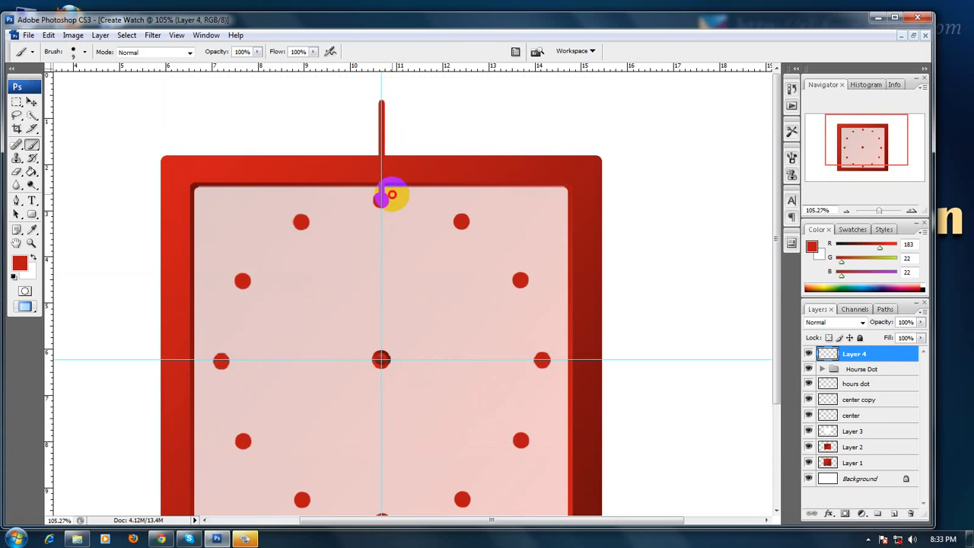
{"action": "key", "text": "ctrl+z"}
{"action": "scroll", "coordinate": [392, 187], "scroll_direction": "down", "scroll_amount": 5}
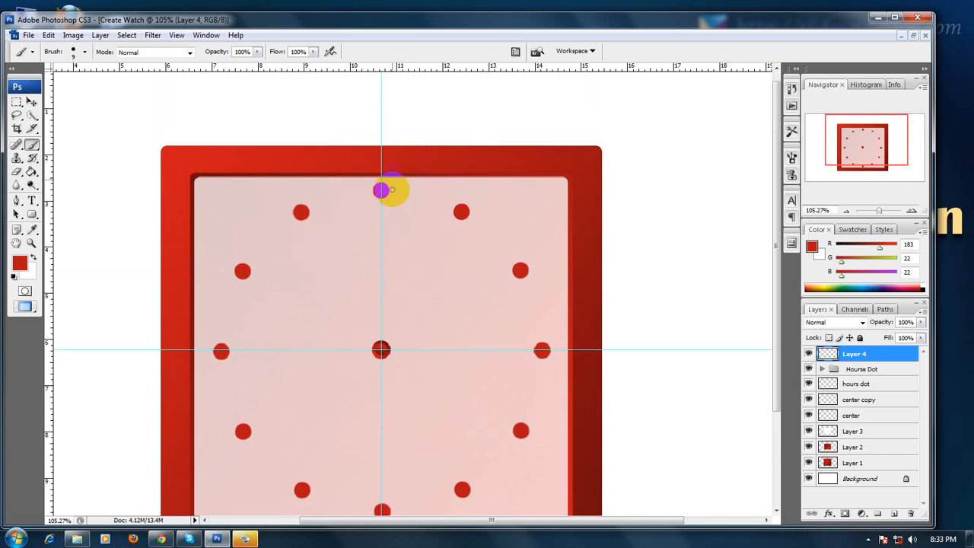
{"action": "scroll", "coordinate": [390, 186], "scroll_direction": "down", "scroll_amount": 1, "text": "alt"}
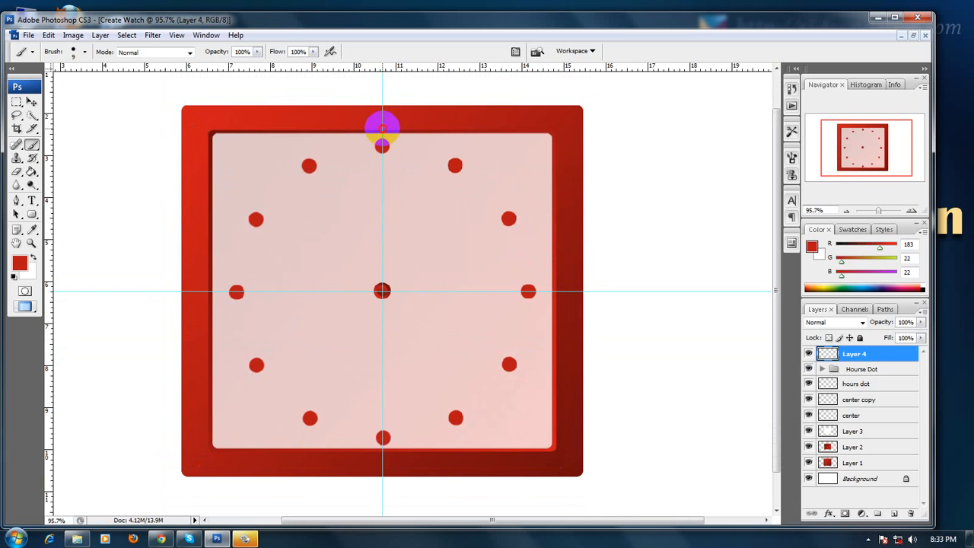
{"action": "mouse_move", "coordinate": [382, 129]}
{"action": "left_mouse_down"}
{"action": "mouse_move", "coordinate": [401, 241]}
{"action": "mouse_move", "coordinate": [382, 441]}
{"action": "left_mouse_up"}
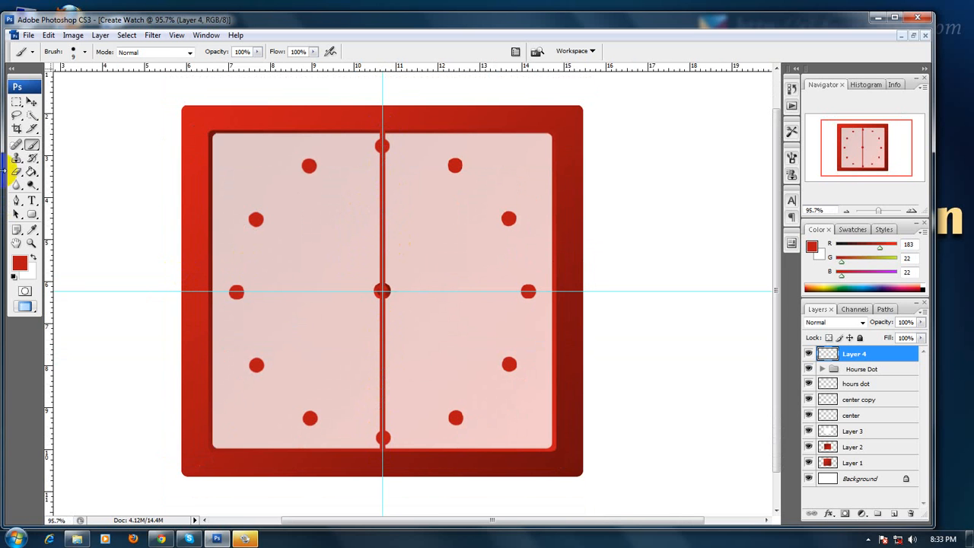
Step: Rotate the painted line on Layer 4 by 6° with Free Transform and apply the transformation
{"action": "left_click", "coordinate": [31, 102]}
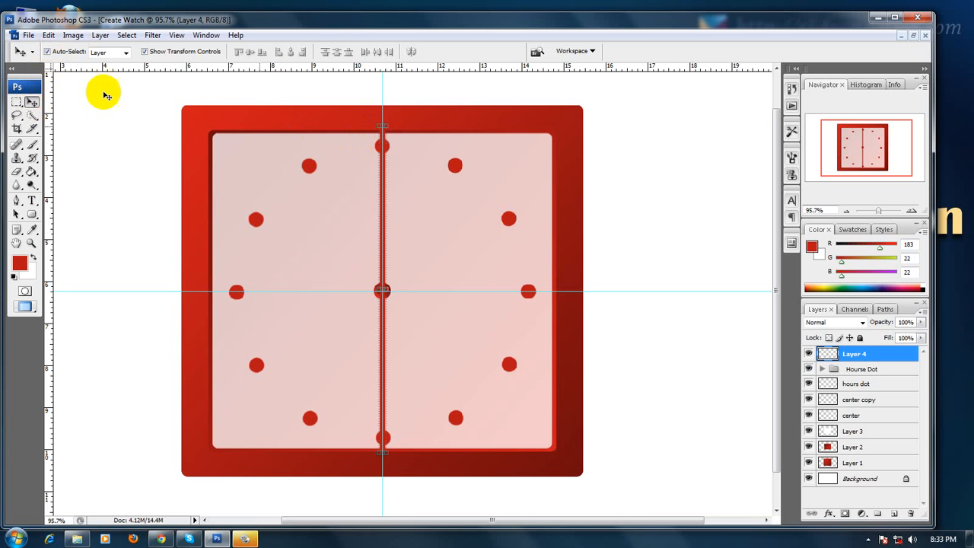
{"action": "left_click", "coordinate": [45, 36]}
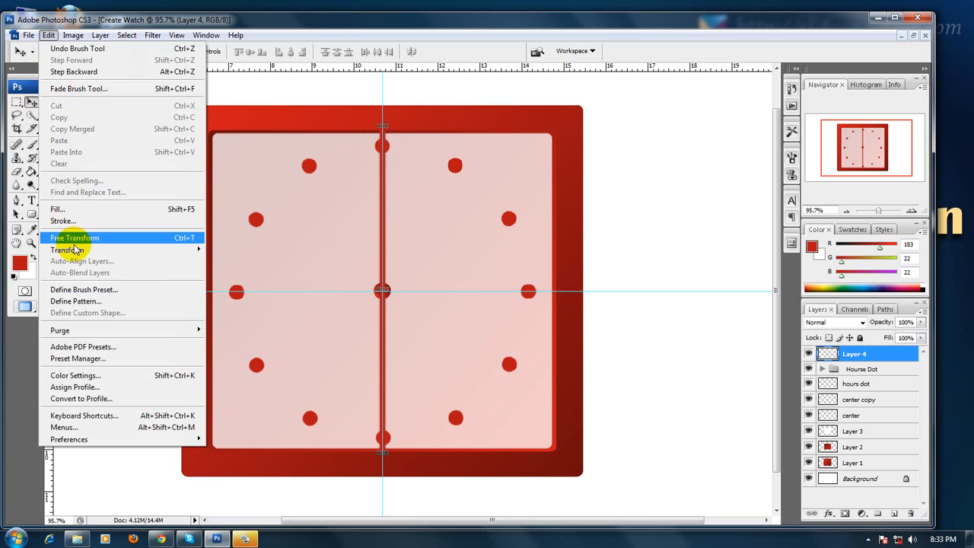
{"action": "mouse_move", "coordinate": [75, 250]}
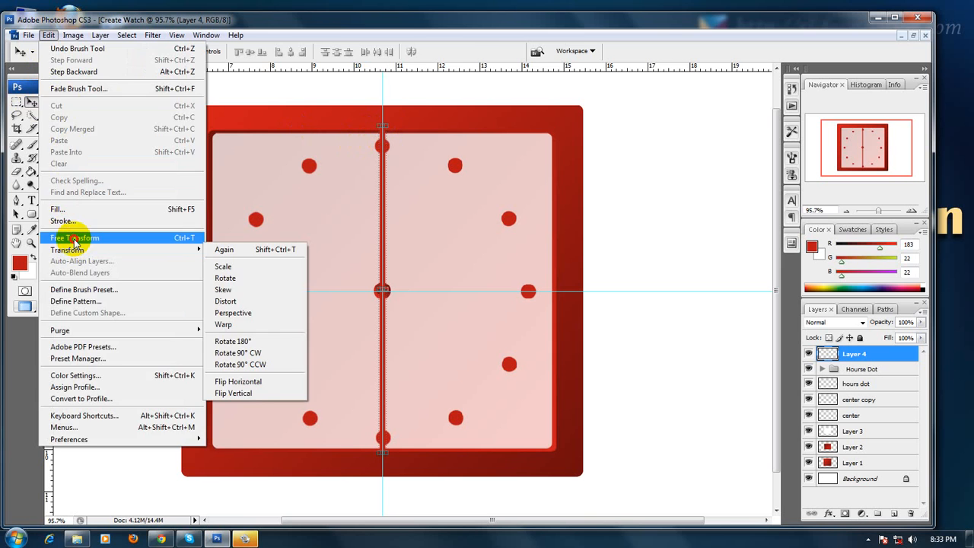
{"action": "left_click", "coordinate": [75, 238]}
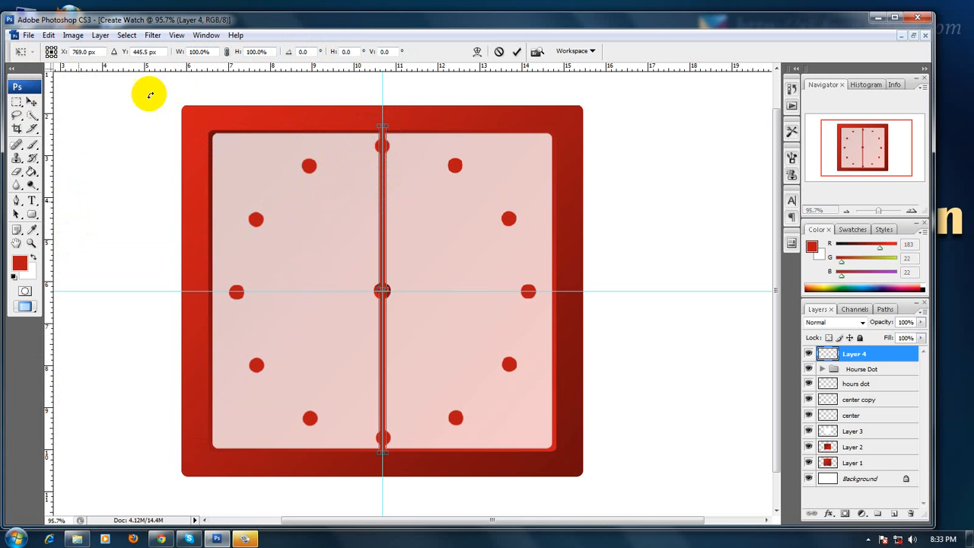
{"action": "left_click", "coordinate": [303, 51]}
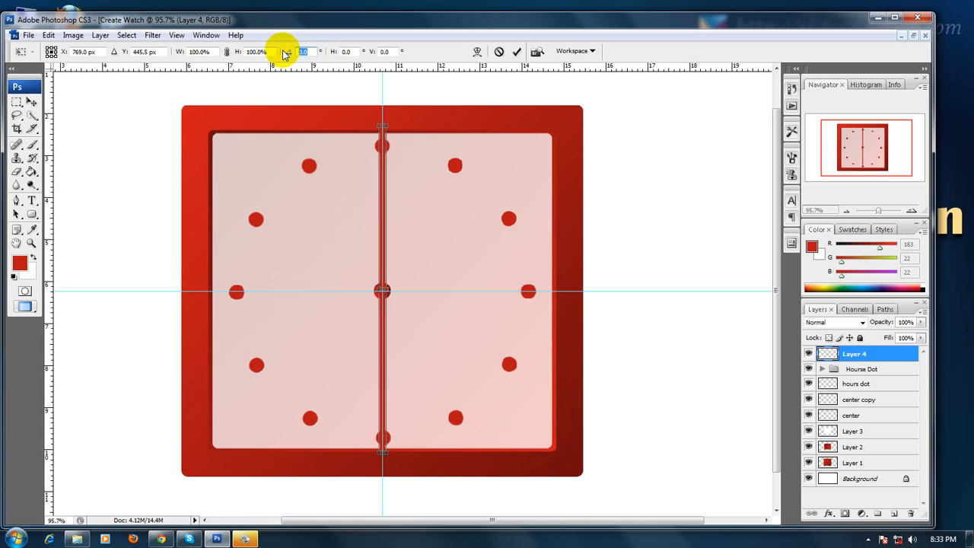
{"action": "type", "text": "6"}
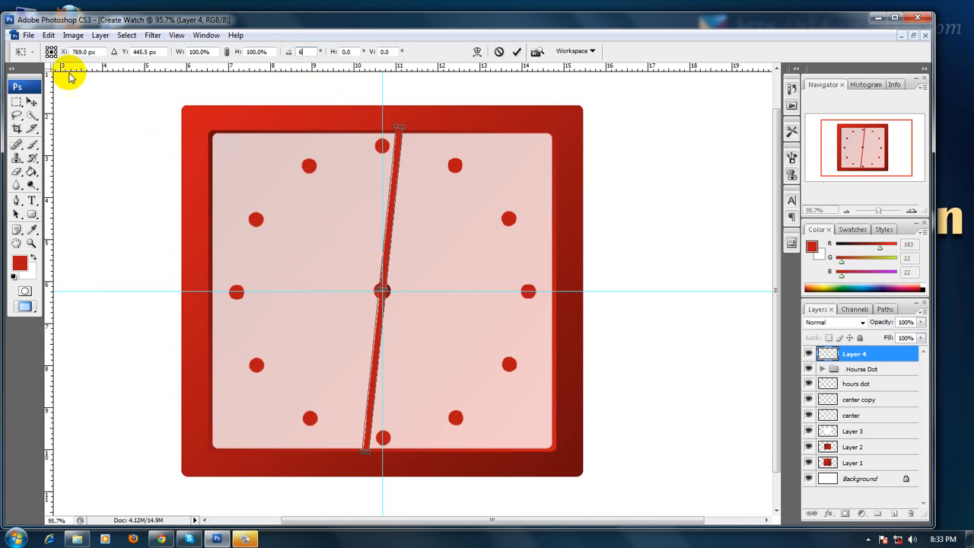
{"action": "left_click", "coordinate": [33, 102]}
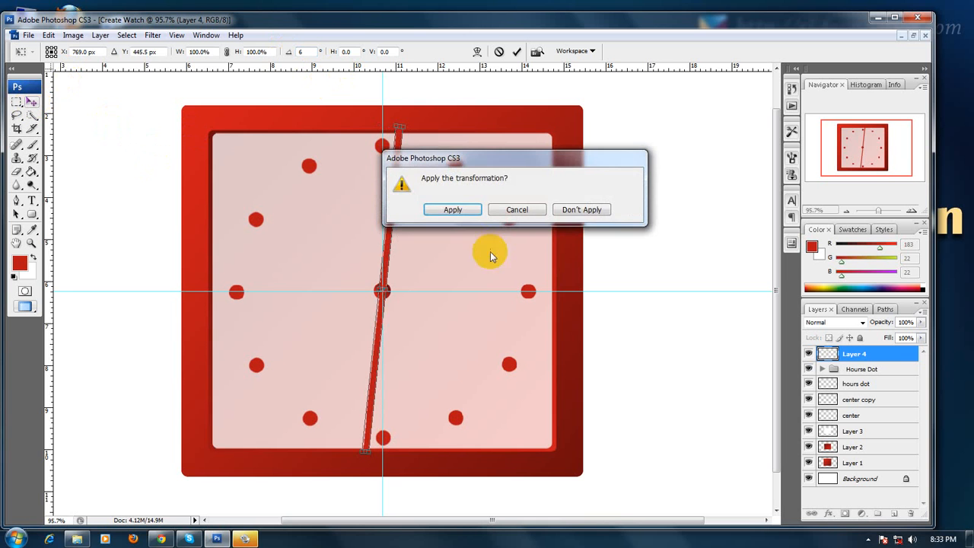
{"action": "left_click", "coordinate": [449, 212]}
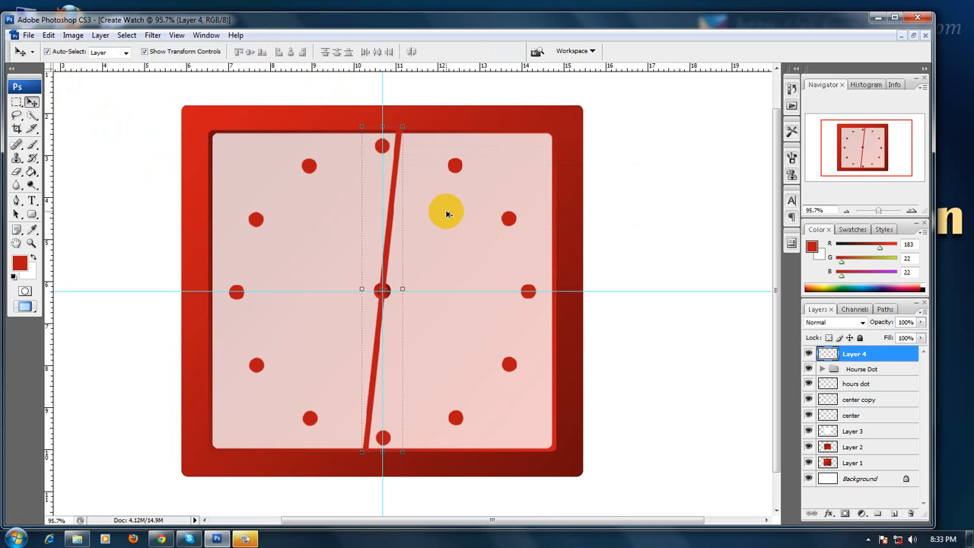
Step: Duplicate the Layer 4 line with repeated 6° rotations about the face's centre, making 29 copies that complete the full circle
{"action": "key", "text": "ctrl+alt+shift+t"}
{"action": "key", "text": "ctrl+alt+shift+t"}
{"action": "key", "text": "ctrl+alt+shift+t"}
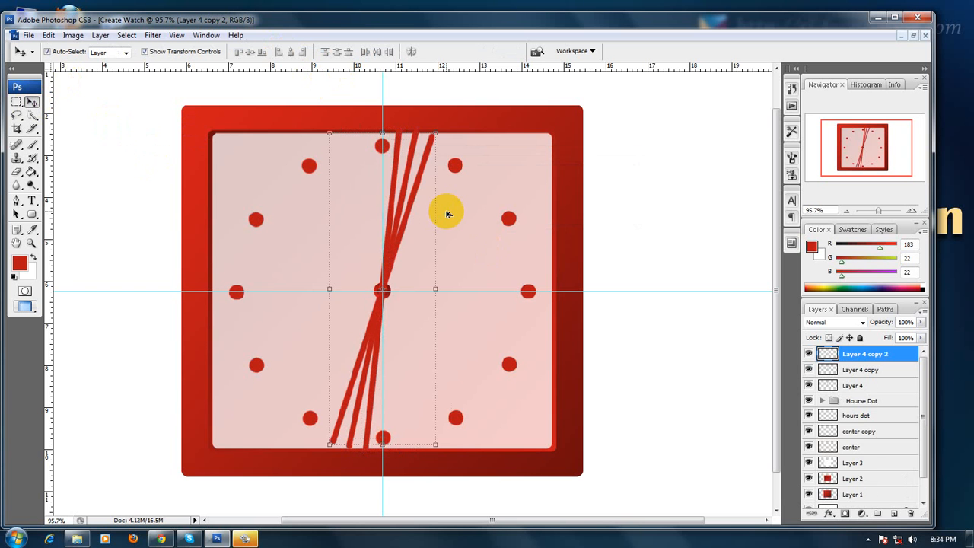
{"action": "key", "text": "ctrl+alt+shift+t"}
{"action": "key", "text": "ctrl+alt+shift+t"}
{"action": "key", "text": "ctrl+alt+shift+t"}
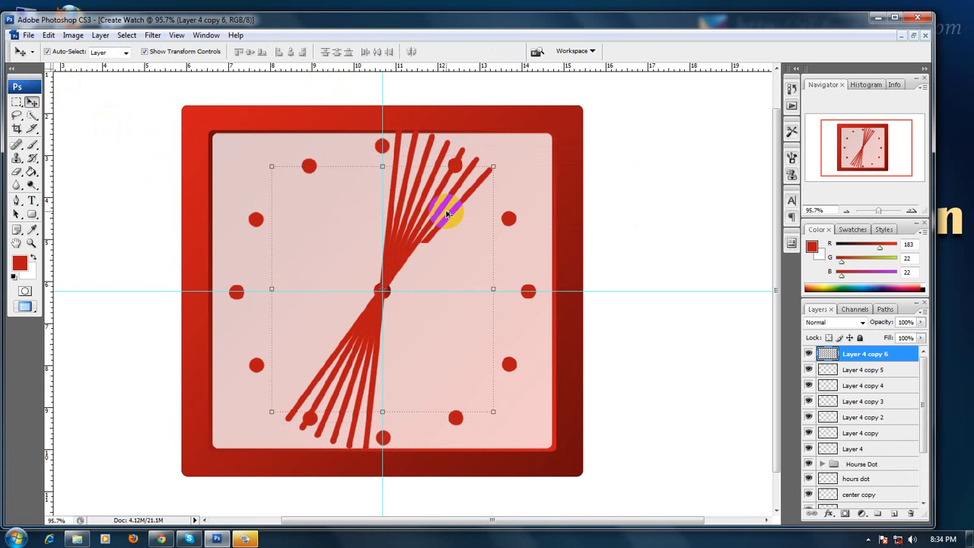
{"action": "key", "text": "ctrl+alt+shift+t"}
{"action": "key", "text": "ctrl+alt+shift+t"}
{"action": "key", "text": "ctrl+alt+shift+t"}
{"action": "key", "text": "ctrl+alt+shift+t"}
{"action": "key", "text": "ctrl+alt+shift+t"}
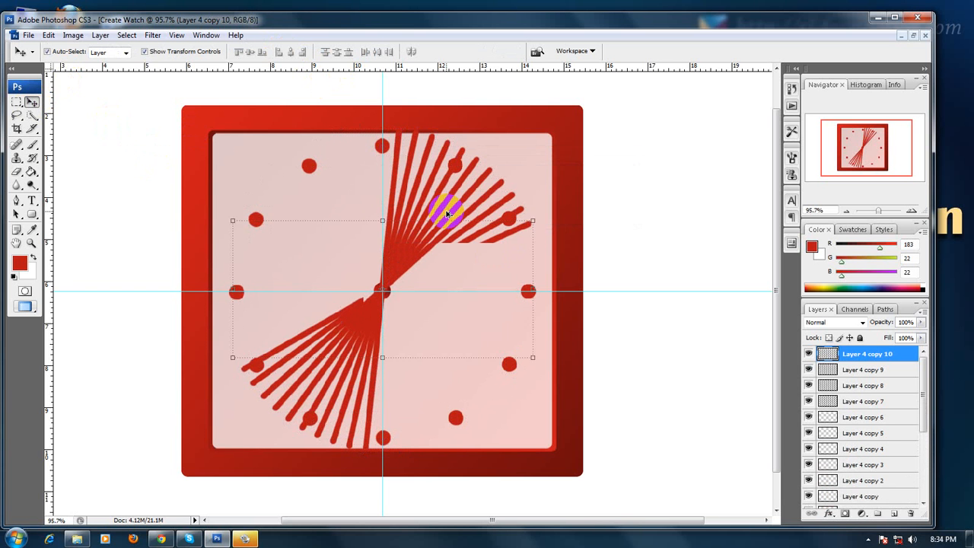
{"action": "key", "text": "ctrl+alt+shift+t"}
{"action": "key", "text": "ctrl+alt+shift+t"}
{"action": "key", "text": "ctrl+alt+shift+t"}
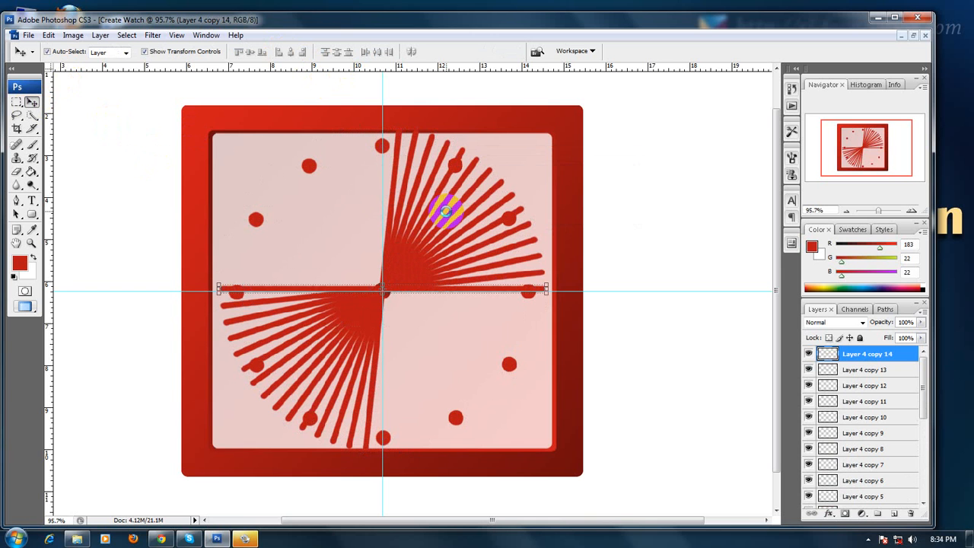
{"action": "key", "text": "ctrl+alt+shift+t"}
{"action": "key", "text": "ctrl+alt+shift+t"}
{"action": "key", "text": "ctrl+alt+shift+t"}
{"action": "key", "text": "ctrl+alt+shift+t"}
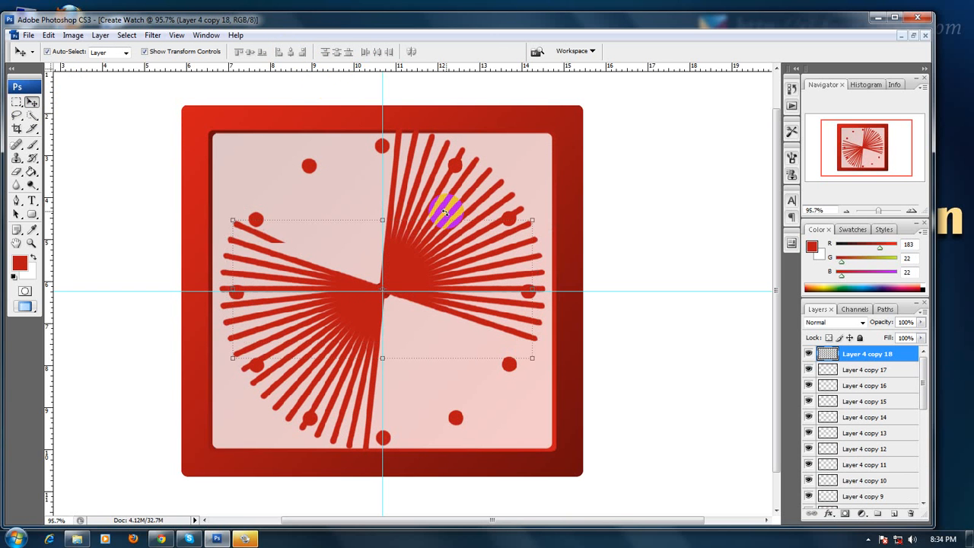
{"action": "key", "text": "ctrl+alt+shift+t"}
{"action": "key", "text": "ctrl+alt+shift+t"}
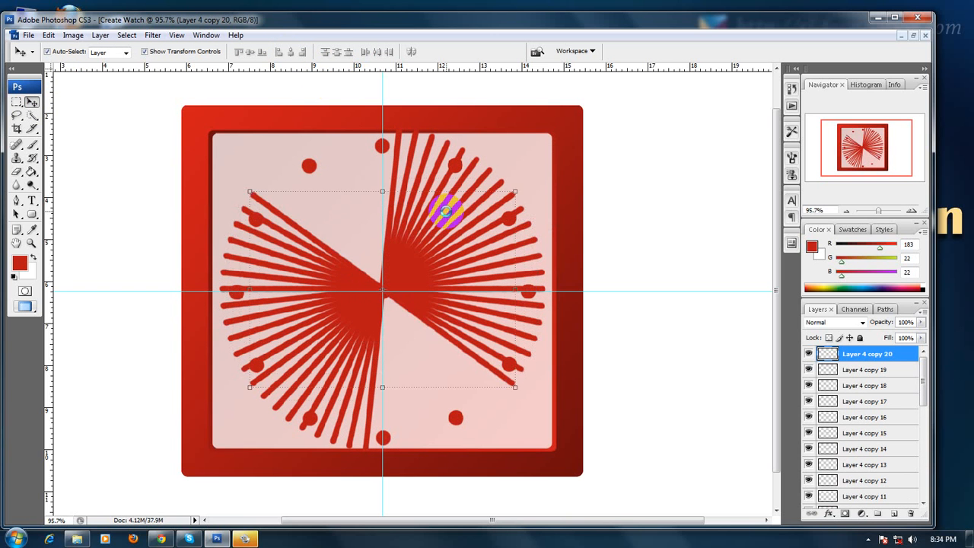
{"action": "key", "text": "ctrl+alt+shift+t"}
{"action": "key", "text": "ctrl+alt+shift+t"}
{"action": "key", "text": "ctrl+alt+shift+t"}
{"action": "key", "text": "ctrl+alt+shift+t"}
{"action": "key", "text": "ctrl+alt+shift+t"}
{"action": "key", "text": "ctrl+alt+shift+t"}
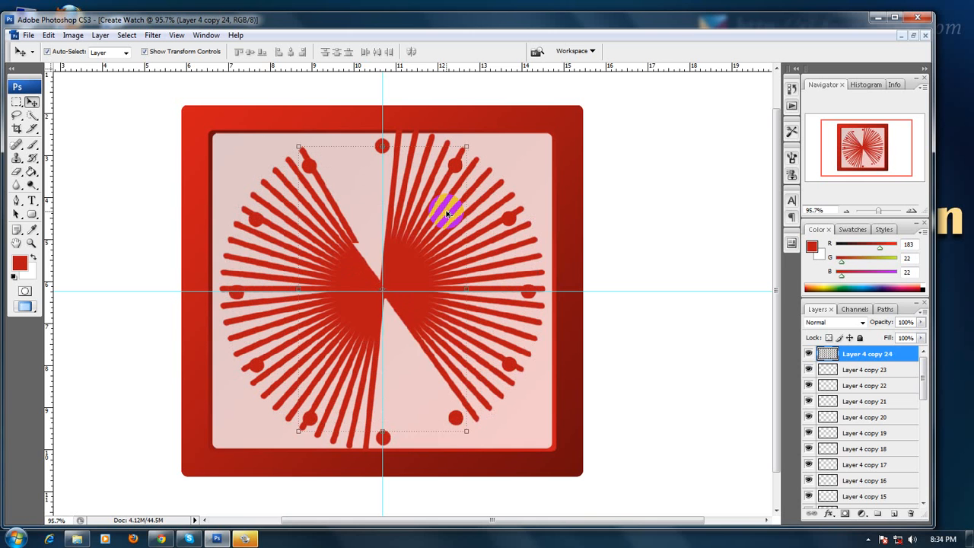
{"action": "key", "text": "ctrl+alt+shift+t"}
{"action": "key", "text": "ctrl+alt+shift+t"}
{"action": "key", "text": "ctrl+alt+shift+t"}
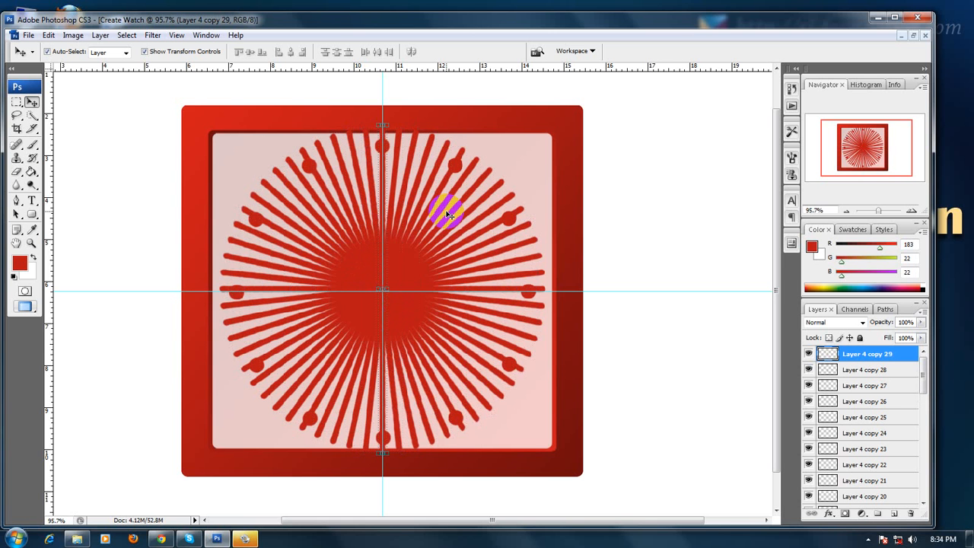
{"action": "left_click_drag", "start_coordinate": [923, 372], "coordinate": [918, 467]}
{"action": "left_click_drag", "start_coordinate": [916, 471], "coordinate": [902, 450]}
{"action": "left_click", "coordinate": [888, 432], "text": "shift"}
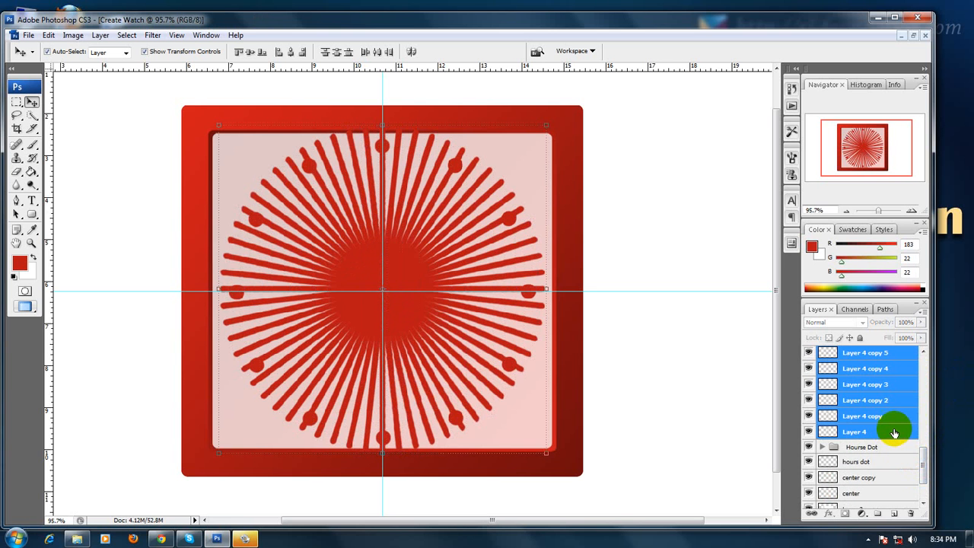
{"action": "scroll", "coordinate": [891, 432], "scroll_direction": "up", "scroll_amount": 8}
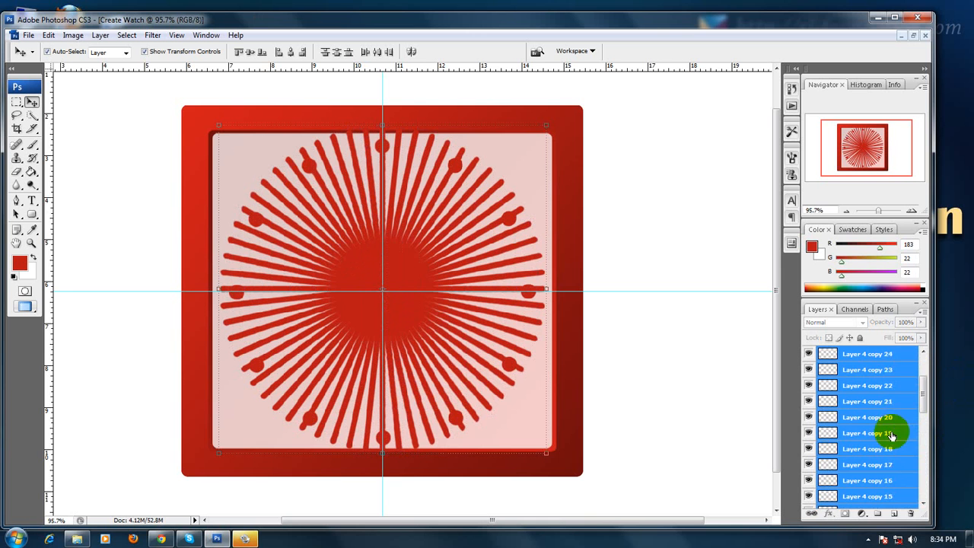
{"action": "scroll", "coordinate": [889, 455], "scroll_direction": "down", "scroll_amount": 8}
{"action": "scroll", "coordinate": [890, 461], "scroll_direction": "up", "scroll_amount": 5}
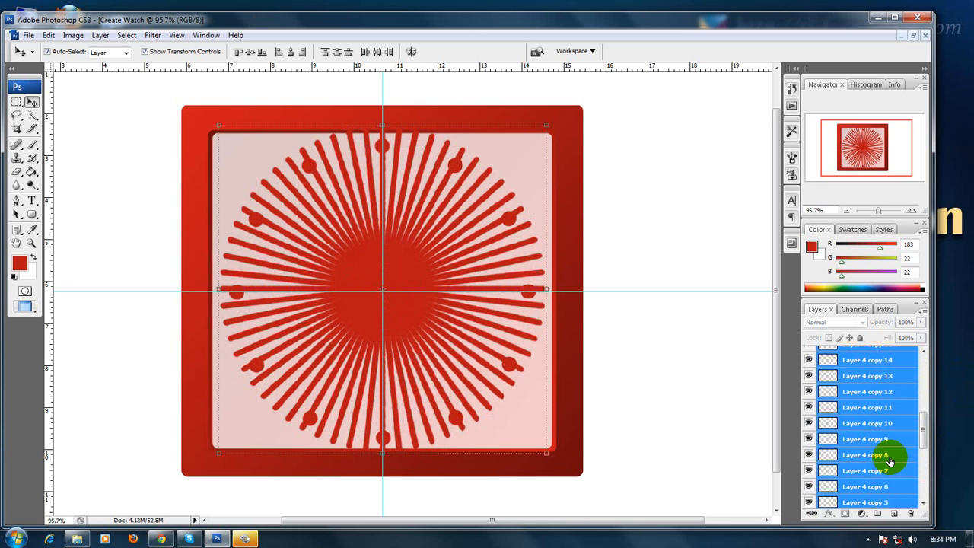
{"action": "scroll", "coordinate": [890, 461], "scroll_direction": "down", "scroll_amount": 7}
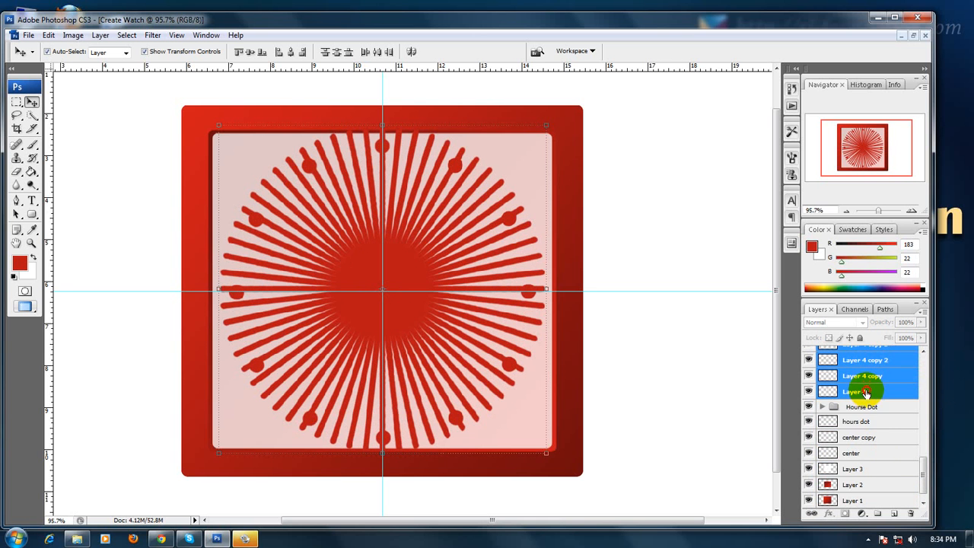
Step: Select all line layers from Layer 4 to Layer 4 copy 29 and merge them into one layer
{"action": "left_click", "coordinate": [860, 391]}
{"action": "scroll", "coordinate": [898, 426], "scroll_direction": "up", "scroll_amount": 2}
{"action": "left_click", "coordinate": [919, 416]}
{"action": "left_click_drag", "start_coordinate": [918, 416], "coordinate": [918, 348]}
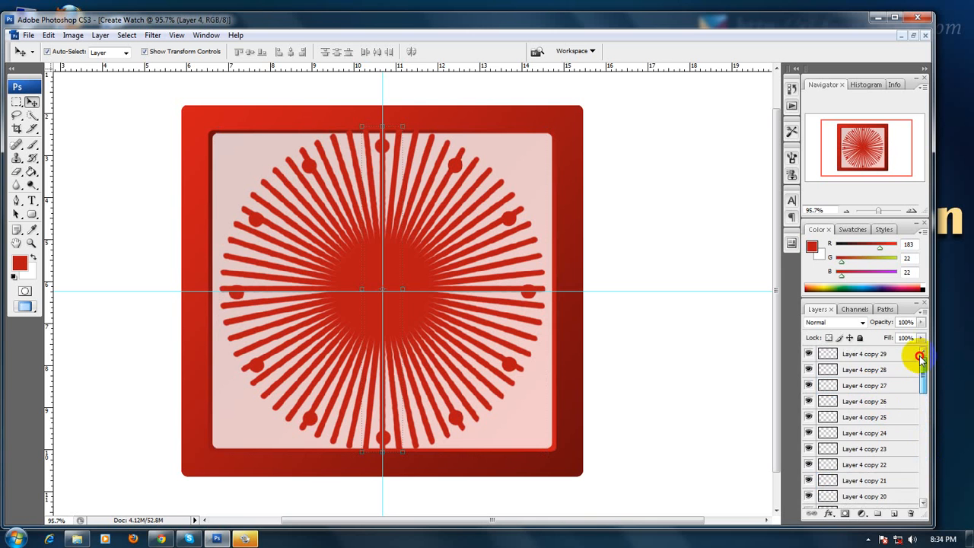
{"action": "left_click", "coordinate": [870, 353], "text": "shift"}
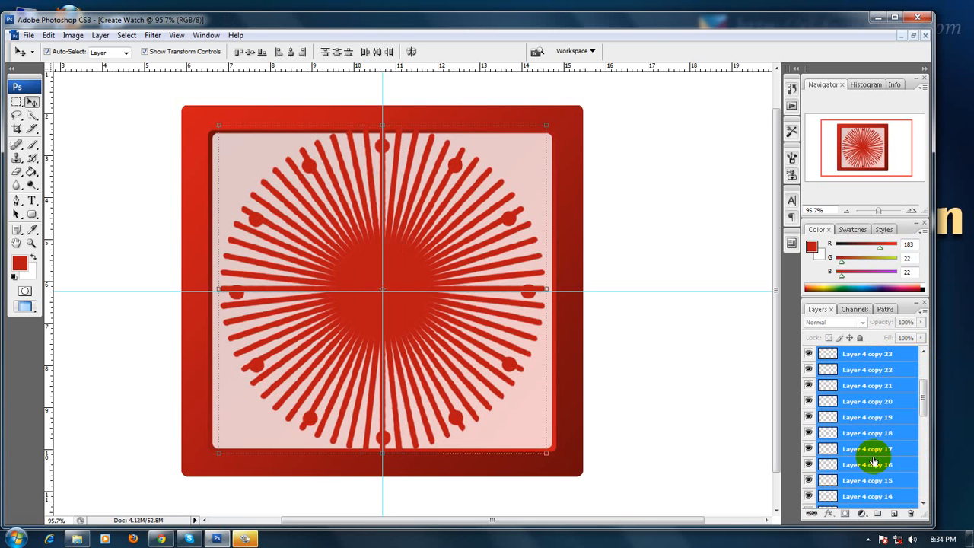
{"action": "scroll", "coordinate": [870, 460], "scroll_direction": "down", "scroll_amount": 8}
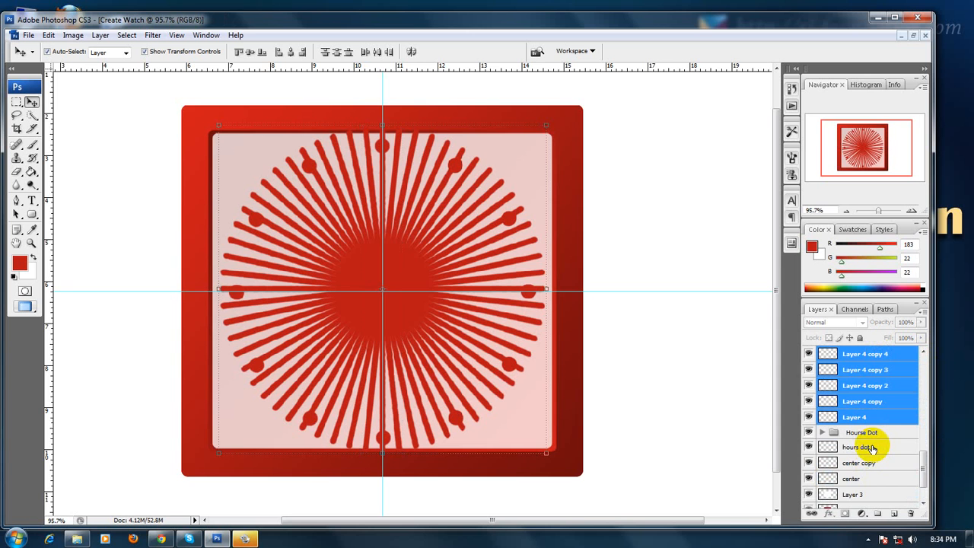
{"action": "key", "text": "ctrl+e"}
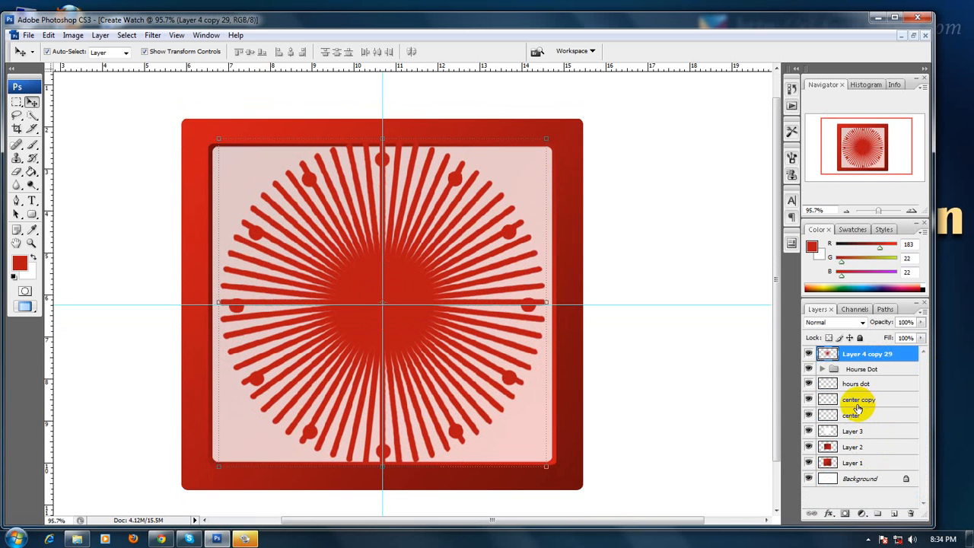
Step: Make a circular selection centred on the guide intersection, reaching the hour dots' inner edges, and delete the merged lines inside it
{"action": "left_click", "coordinate": [16, 102]}
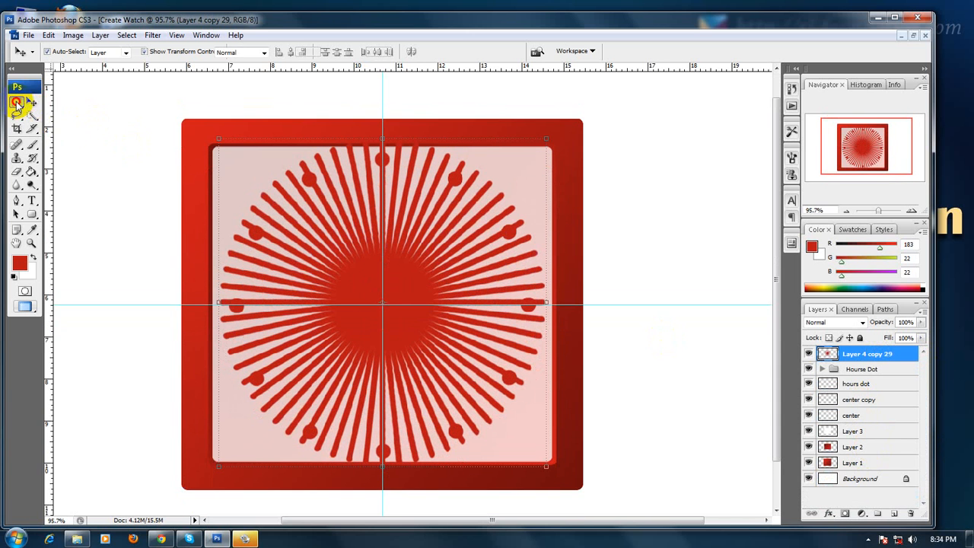
{"action": "left_click_drag", "start_coordinate": [16, 103], "coordinate": [46, 115]}
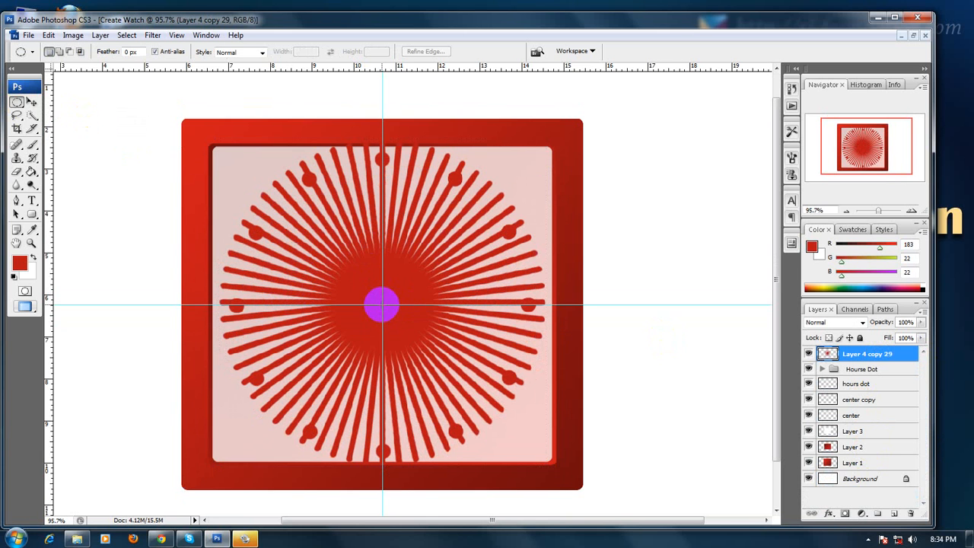
{"action": "left_click_drag", "start_coordinate": [382, 305], "coordinate": [517, 454]}
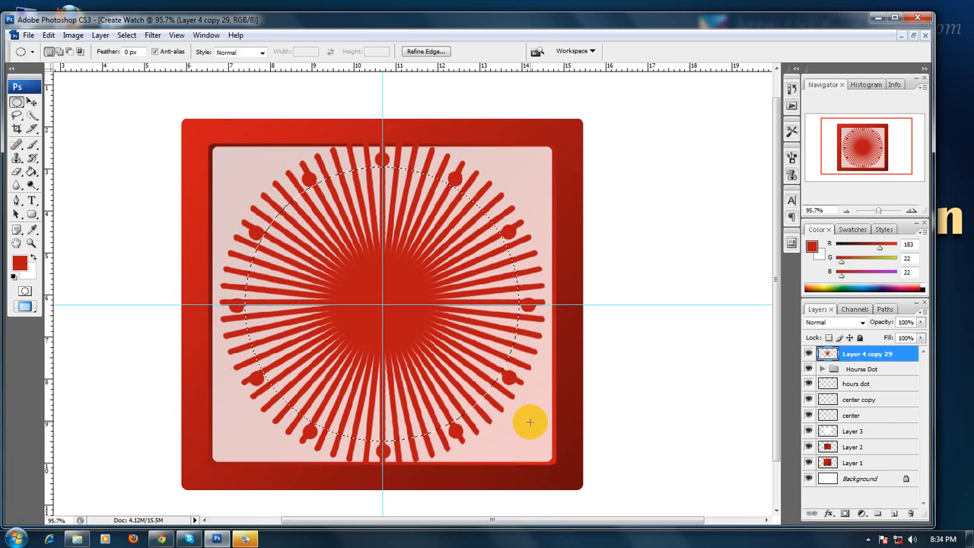
{"action": "key", "text": "Delete"}
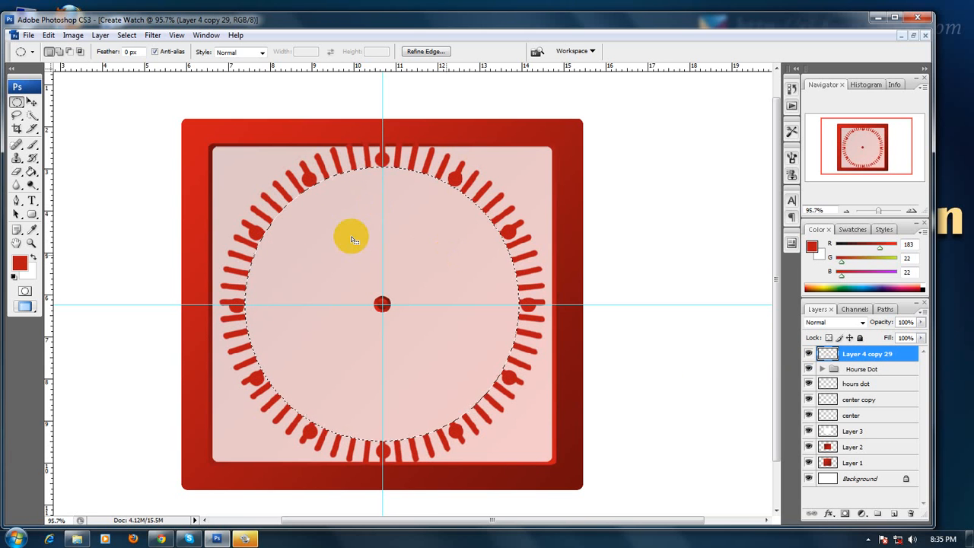
Step: Scale the circular selection to 108.9% about its centre and delete the line ends outside it, leaving nothing selected
{"action": "right_click", "coordinate": [315, 206]}
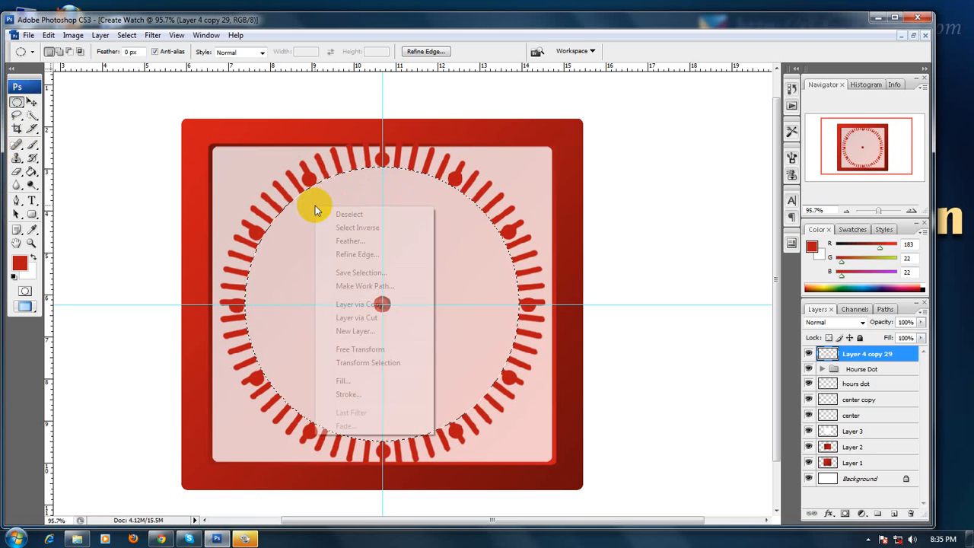
{"action": "left_click", "coordinate": [364, 363]}
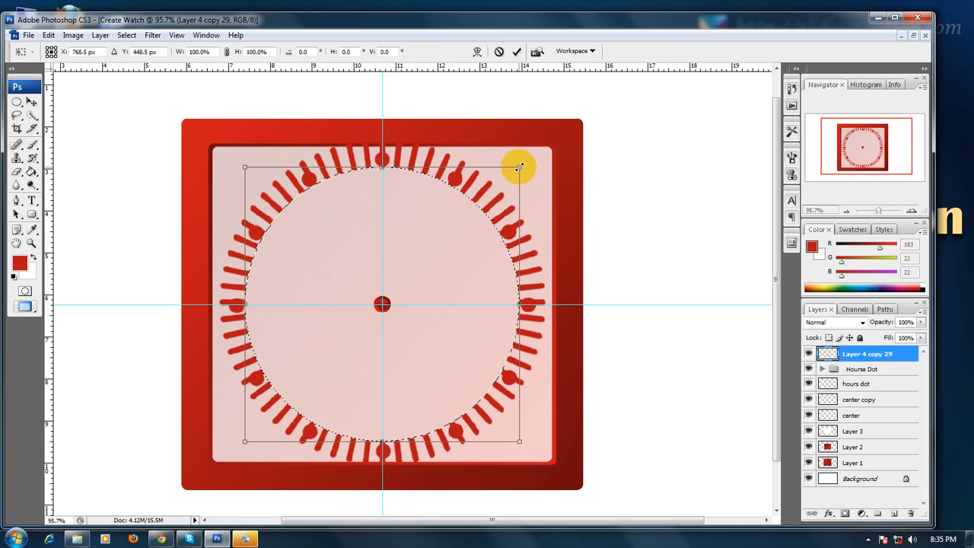
{"action": "left_click_drag", "start_coordinate": [518, 167], "coordinate": [528, 160]}
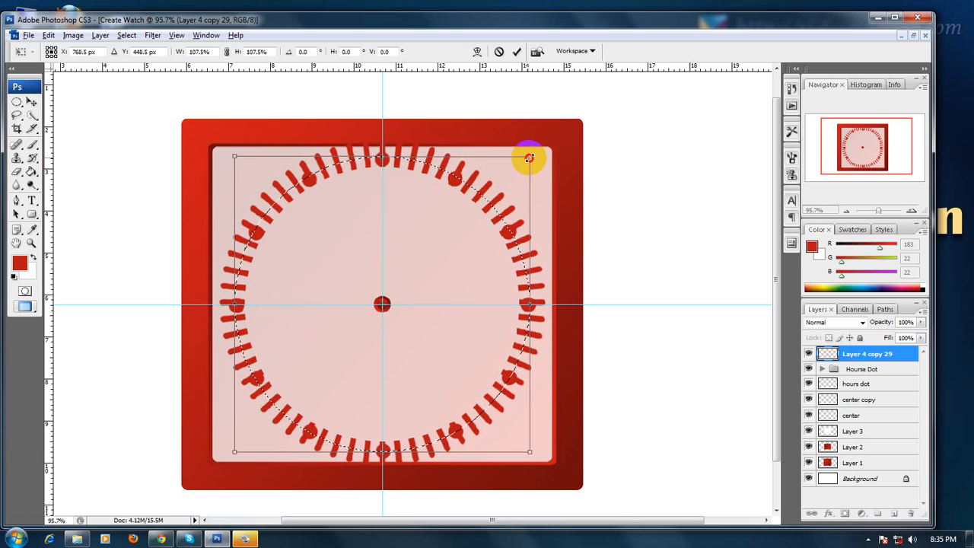
{"action": "left_click_drag", "start_coordinate": [529, 157], "coordinate": [530, 157]}
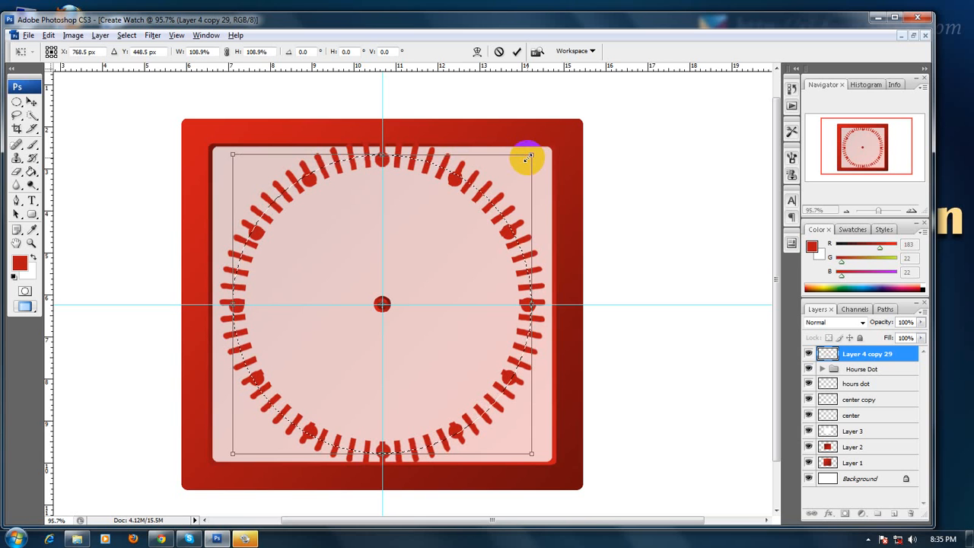
{"action": "key", "text": "Return"}
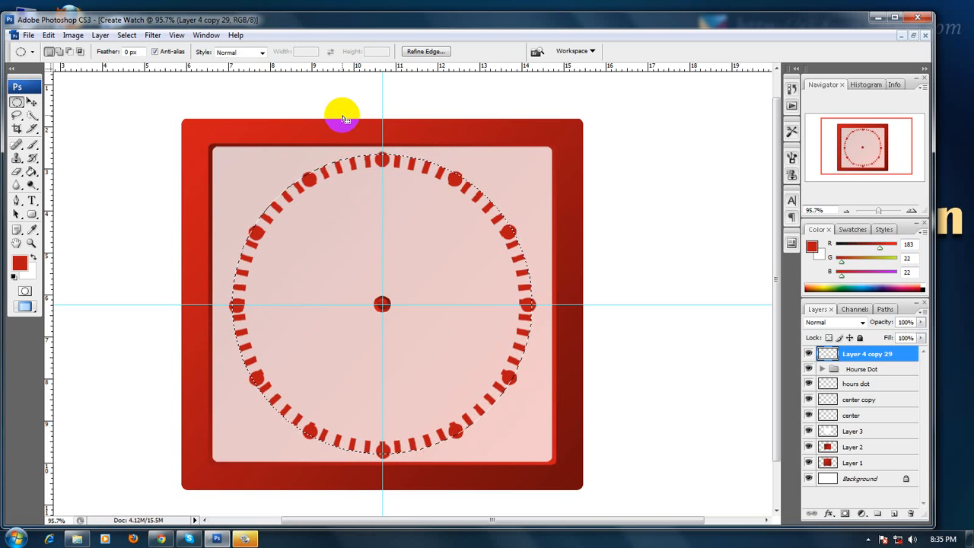
{"action": "left_click", "coordinate": [127, 35]}
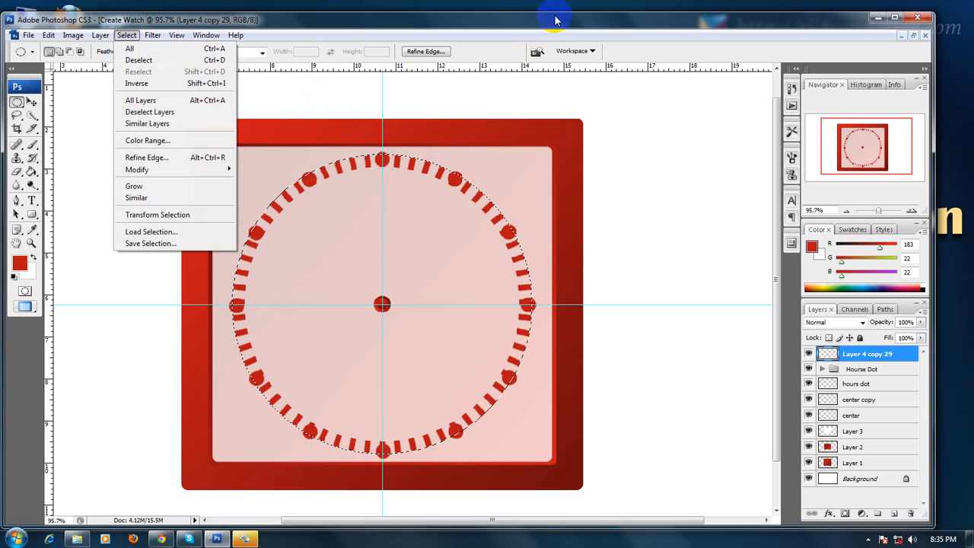
{"action": "left_click", "coordinate": [567, 135]}
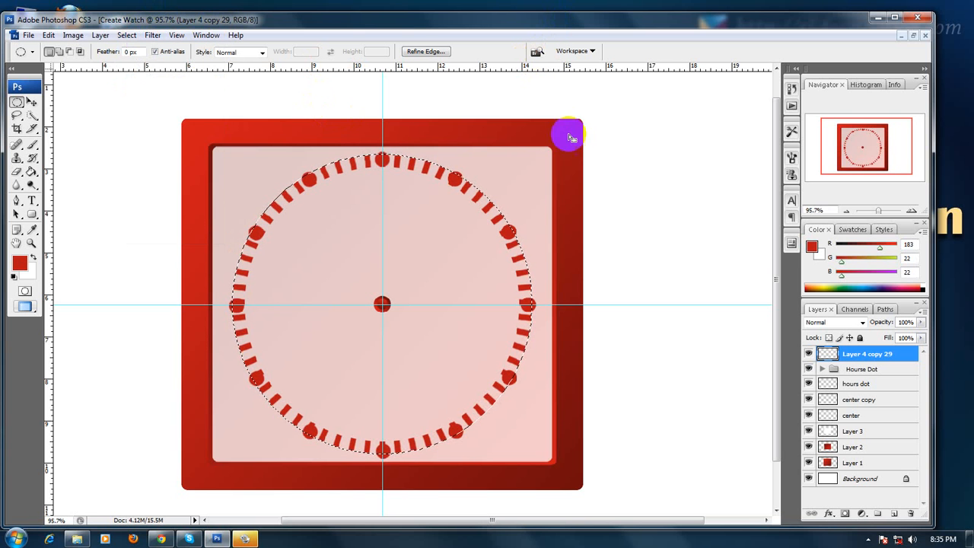
{"action": "left_click", "coordinate": [31, 101]}
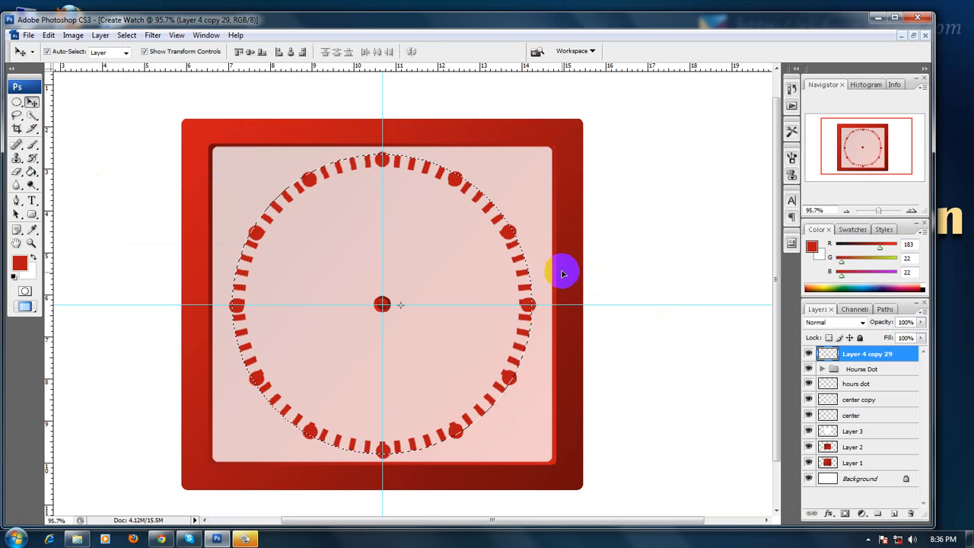
{"action": "key", "text": "ctrl+d"}
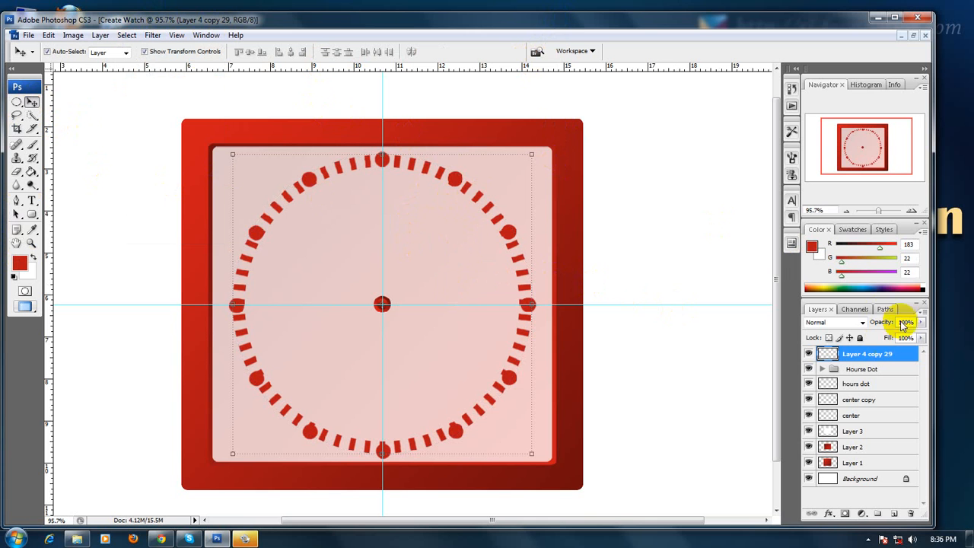
Step: Set the minute marks layer's opacity to 39% and scale the marks to 101.6% about their centre
{"action": "left_click_drag", "start_coordinate": [916, 322], "coordinate": [878, 337]}
{"action": "left_click", "coordinate": [698, 348]}
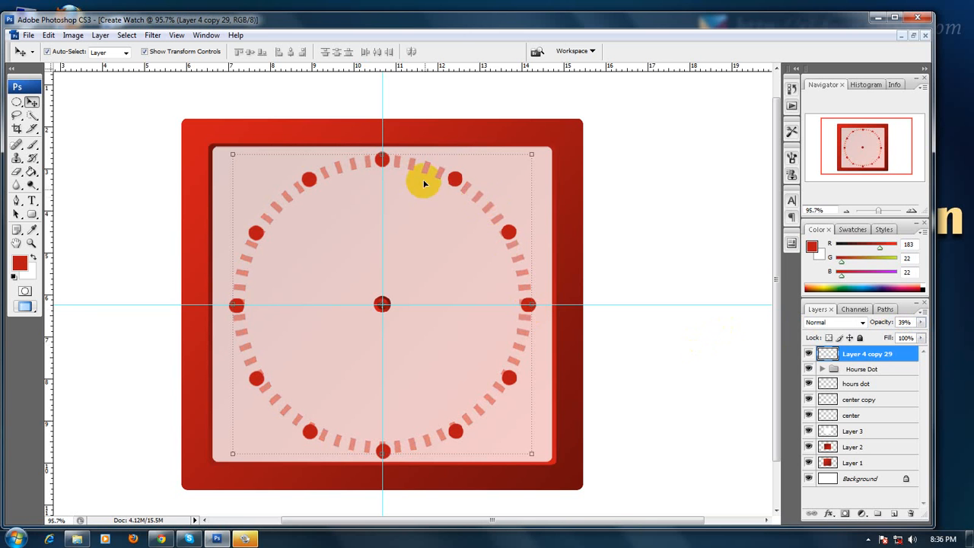
{"action": "left_click", "coordinate": [531, 154]}
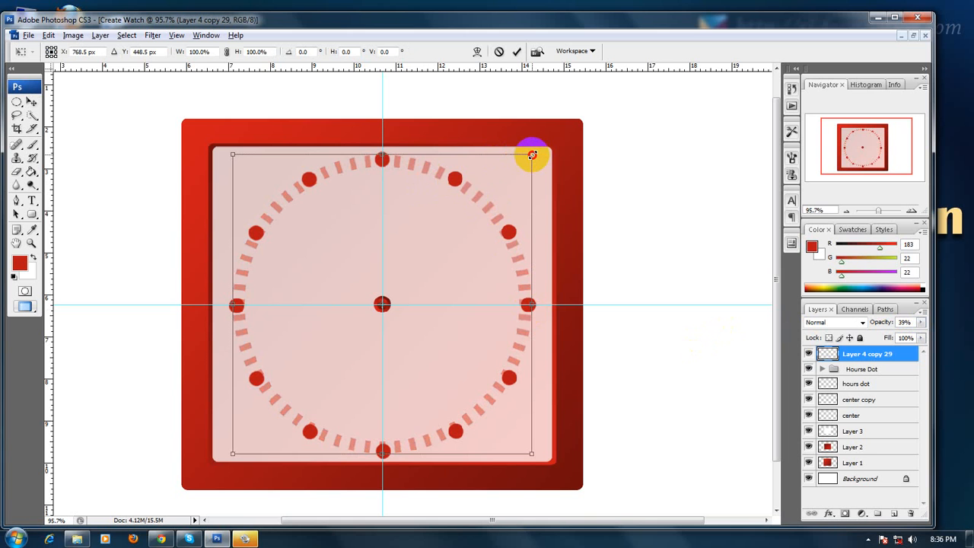
{"action": "left_click_drag", "start_coordinate": [534, 155], "coordinate": [535, 153]}
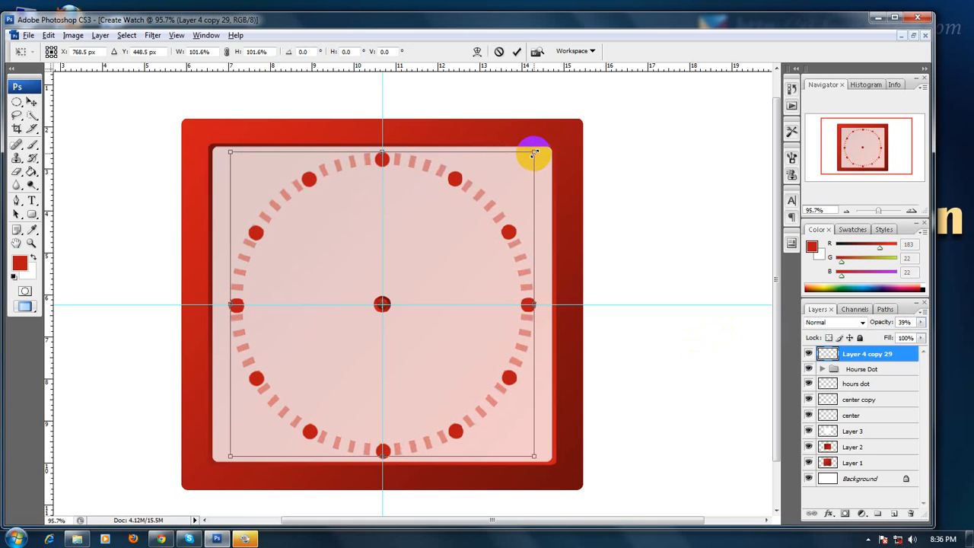
{"action": "key", "text": "Return"}
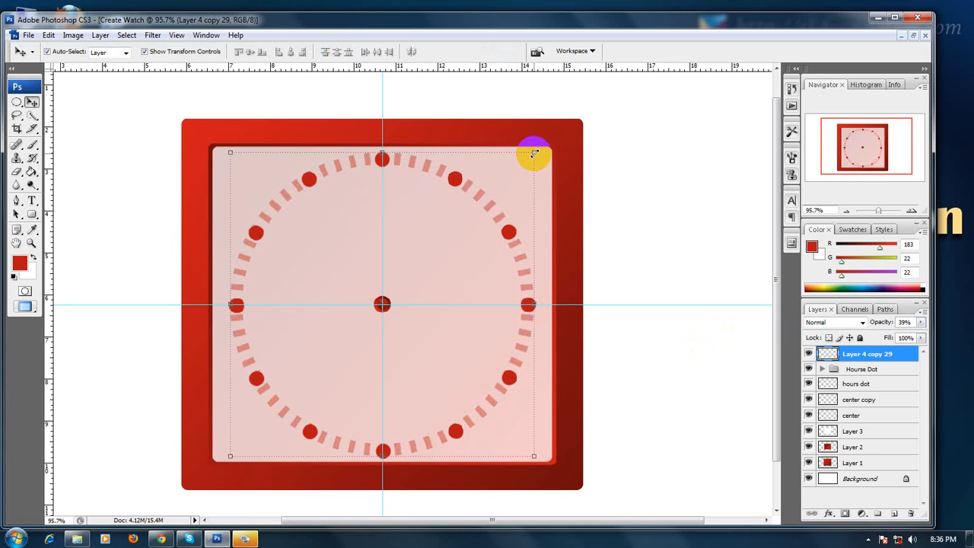
{"action": "left_click", "coordinate": [702, 381]}
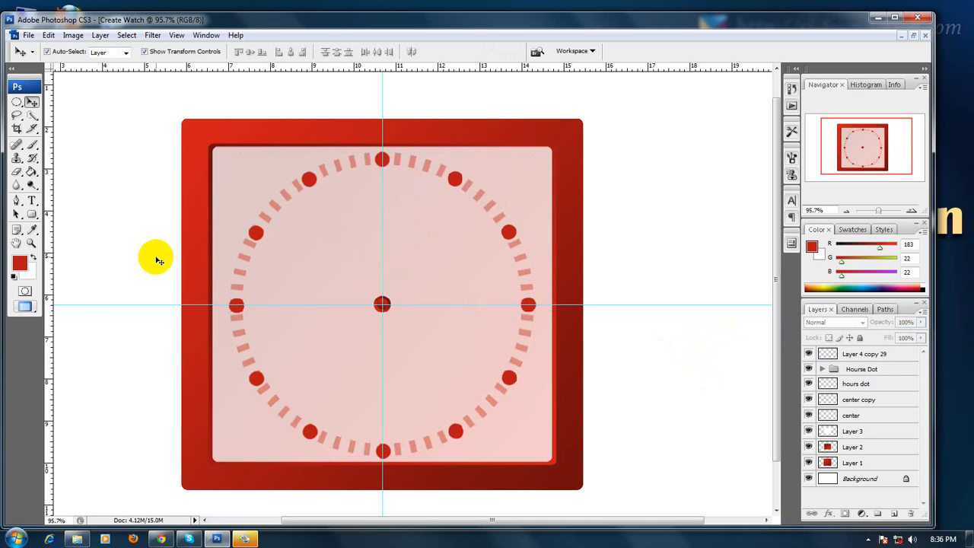
Step: Rename the minute marks layer as minit dot
{"action": "double_click", "coordinate": [870, 354]}
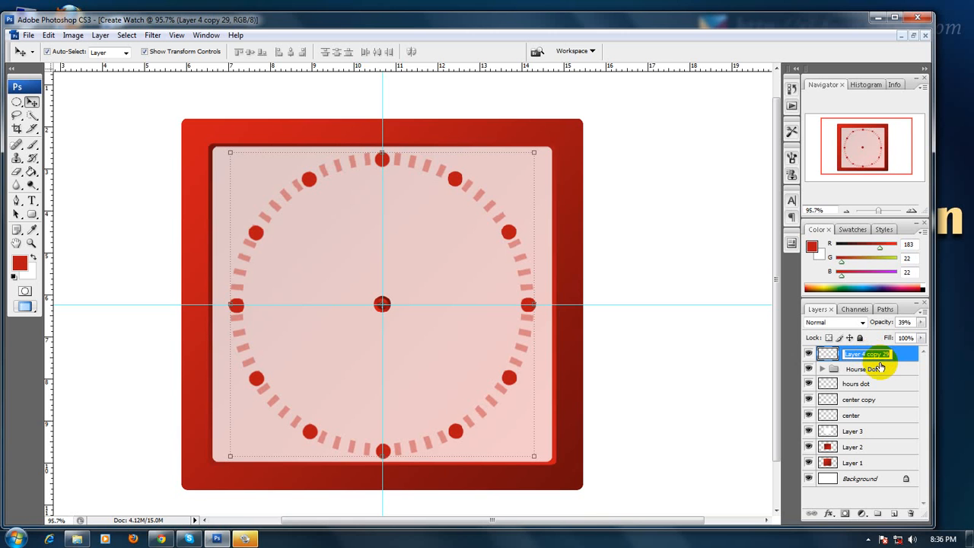
{"action": "type", "text": "minit dot"}
{"action": "key", "text": "Return"}
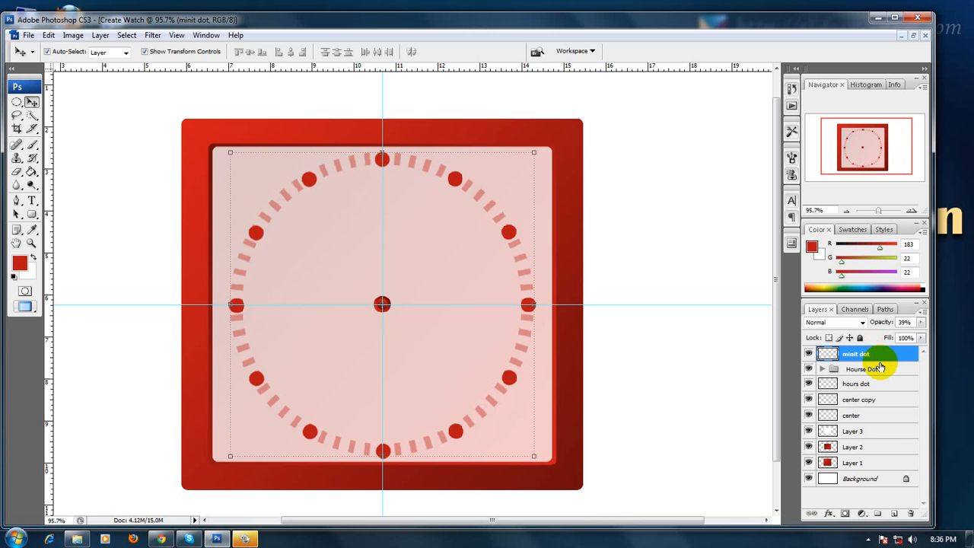
Step: Select all hour dot layers in the Hourse Dot group, from hours dot copy to hours dot copy 11, and merge them
{"action": "left_click", "coordinate": [822, 369]}
{"action": "scroll", "coordinate": [865, 398], "scroll_direction": "down", "scroll_amount": 2}
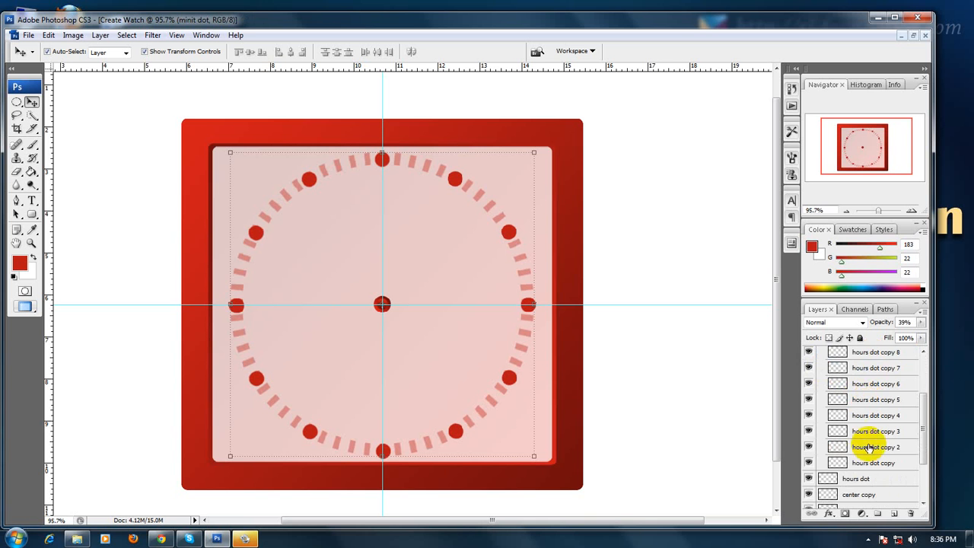
{"action": "left_click", "coordinate": [866, 464]}
{"action": "scroll", "coordinate": [866, 457], "scroll_direction": "up", "scroll_amount": 2}
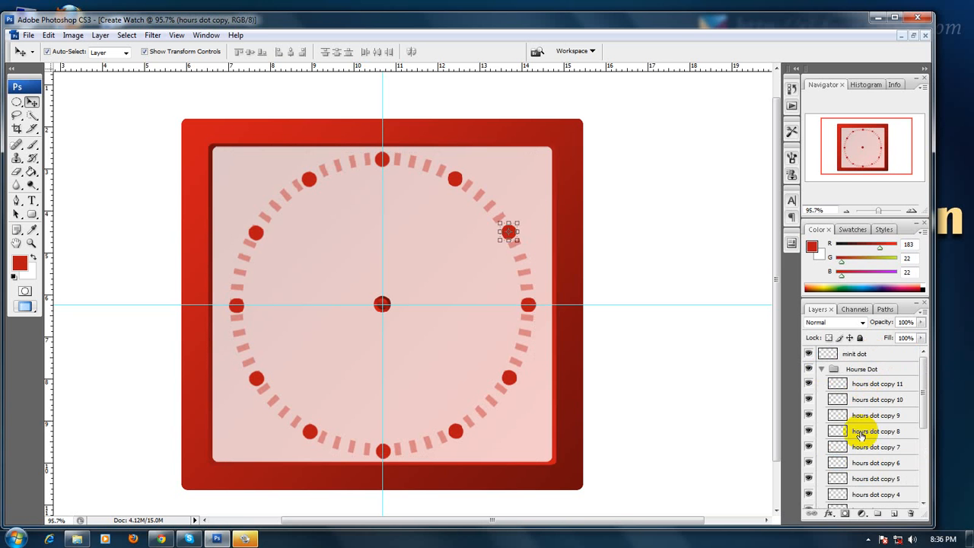
{"action": "left_click", "coordinate": [853, 384], "text": "shift"}
{"action": "key", "text": "ctrl+e"}
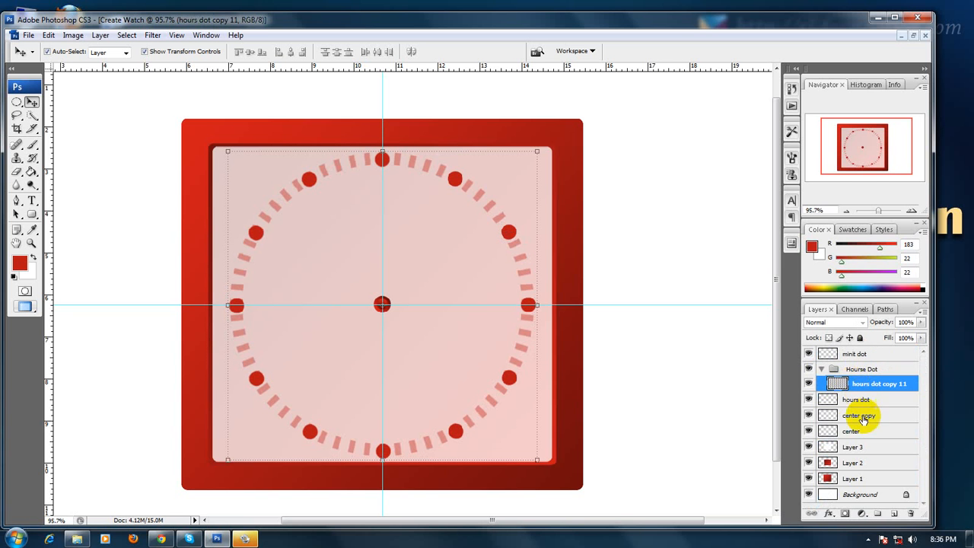
Step: Take the merged dots layer out of the Hourse Dot group, remove the group, and rename the layer as hours dot
{"action": "left_click_drag", "start_coordinate": [858, 382], "coordinate": [913, 512]}
{"action": "left_click", "coordinate": [866, 385]}
{"action": "double_click", "coordinate": [869, 369]}
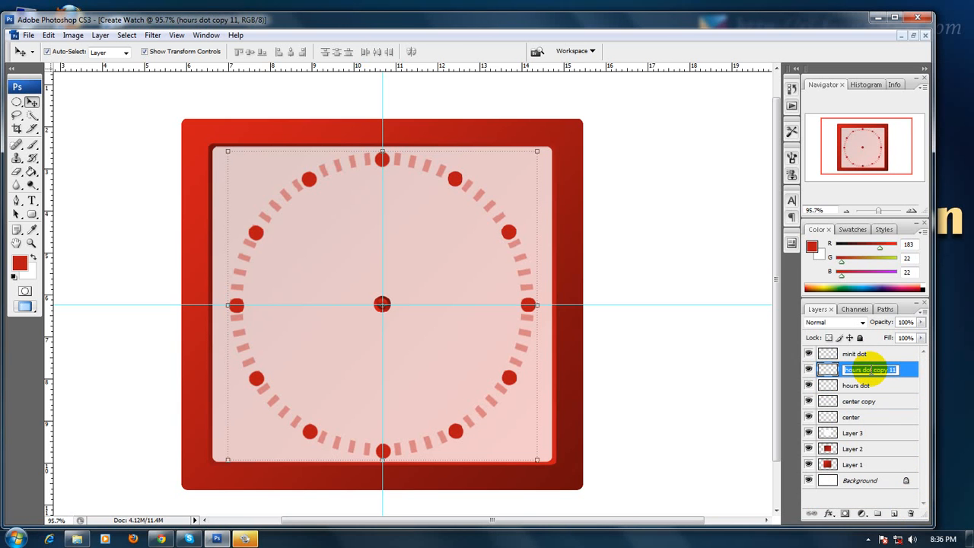
{"action": "type", "text": "hours dot"}
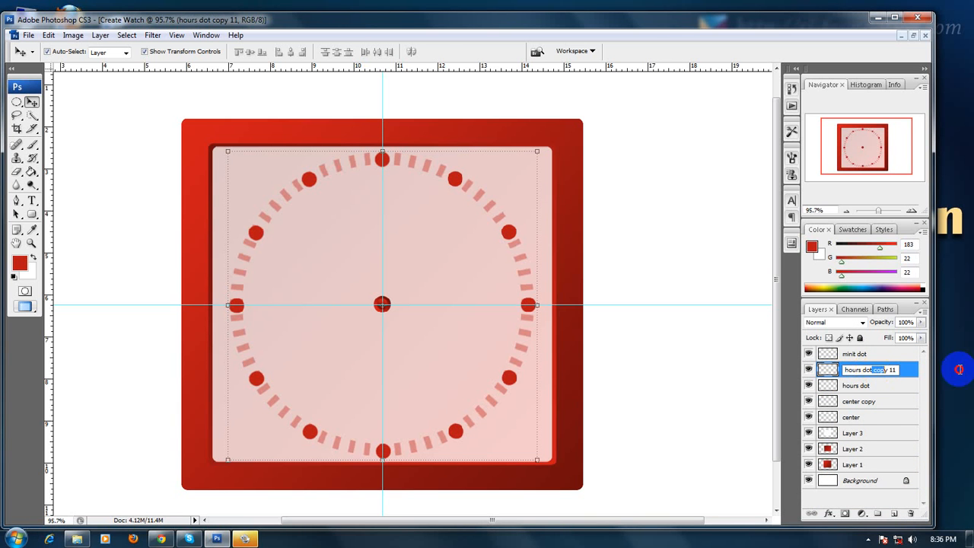
{"action": "key", "text": "Return"}
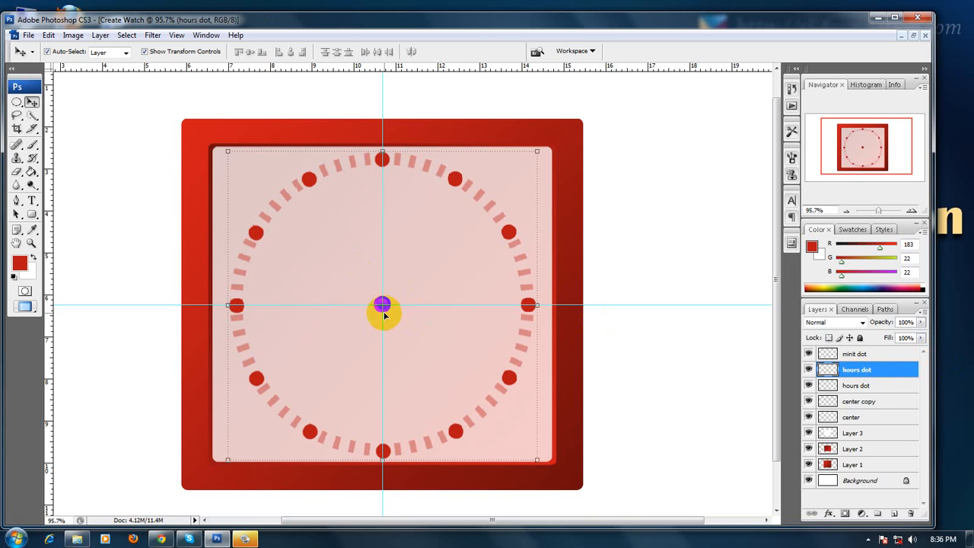
Step: Add a new layer above the minit dot layer
{"action": "left_click", "coordinate": [854, 412]}
{"action": "left_click", "coordinate": [855, 404]}
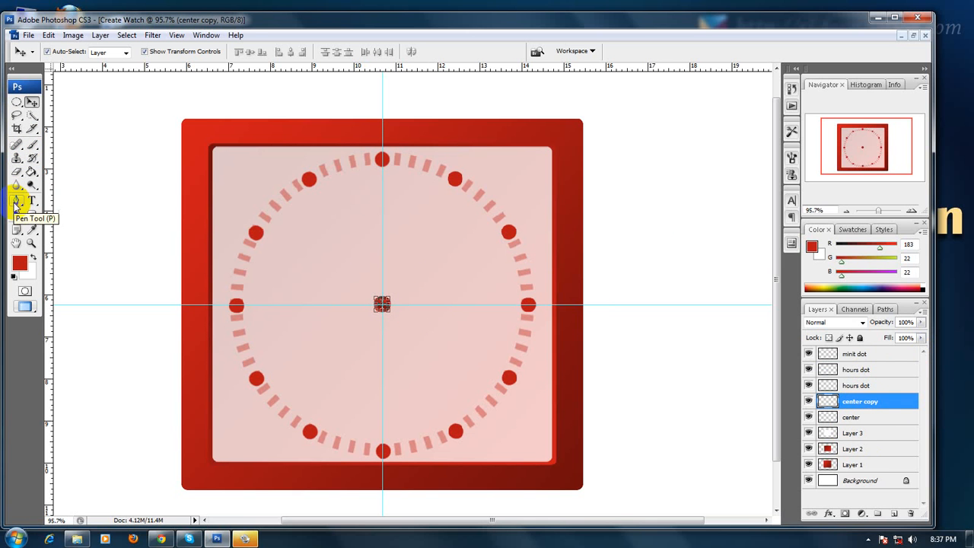
{"action": "left_click", "coordinate": [876, 355]}
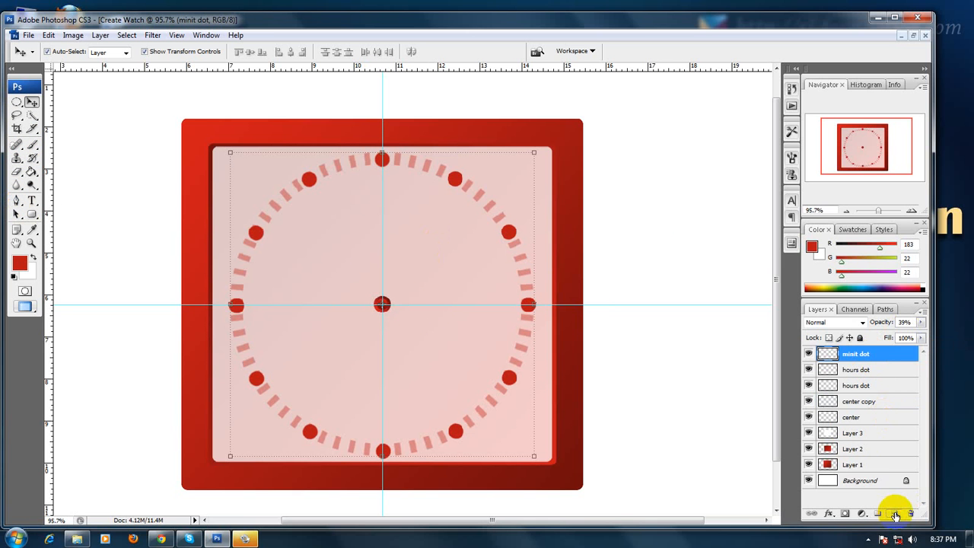
{"action": "left_click", "coordinate": [896, 513]}
Step: Draw a closed, straight horizontal two-point Pen path across the upper half of the dial, starting near its left edge
{"action": "left_click", "coordinate": [16, 200]}
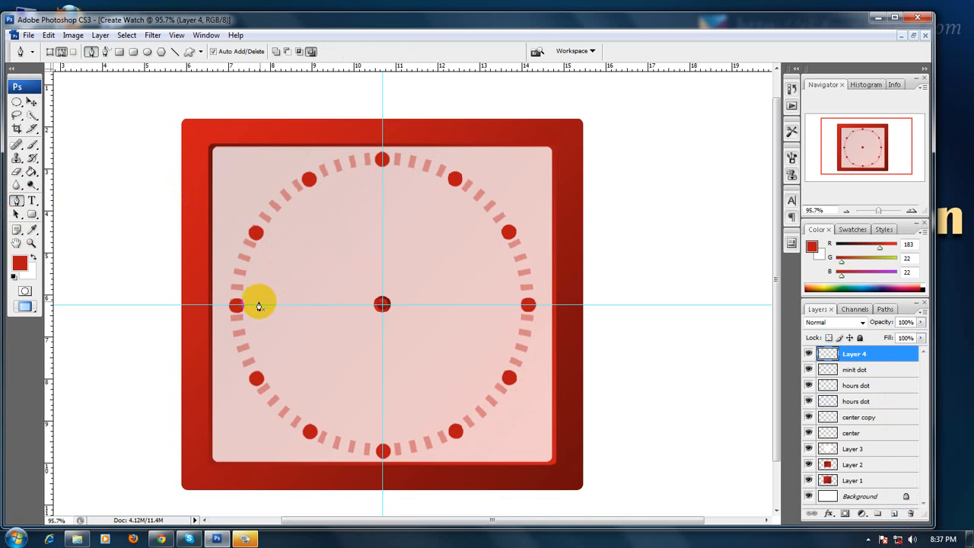
{"action": "left_click", "coordinate": [230, 258]}
{"action": "left_click", "coordinate": [454, 259]}
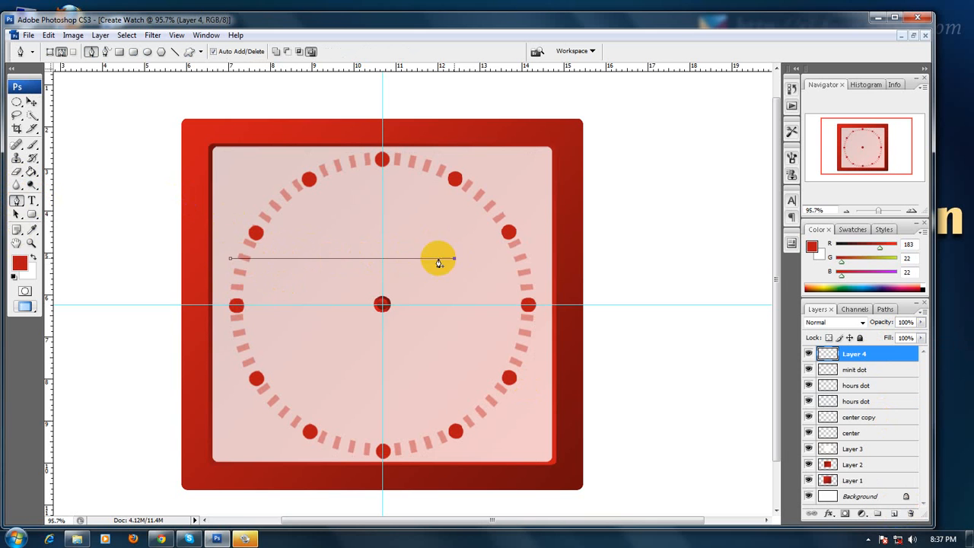
{"action": "left_click", "coordinate": [229, 258]}
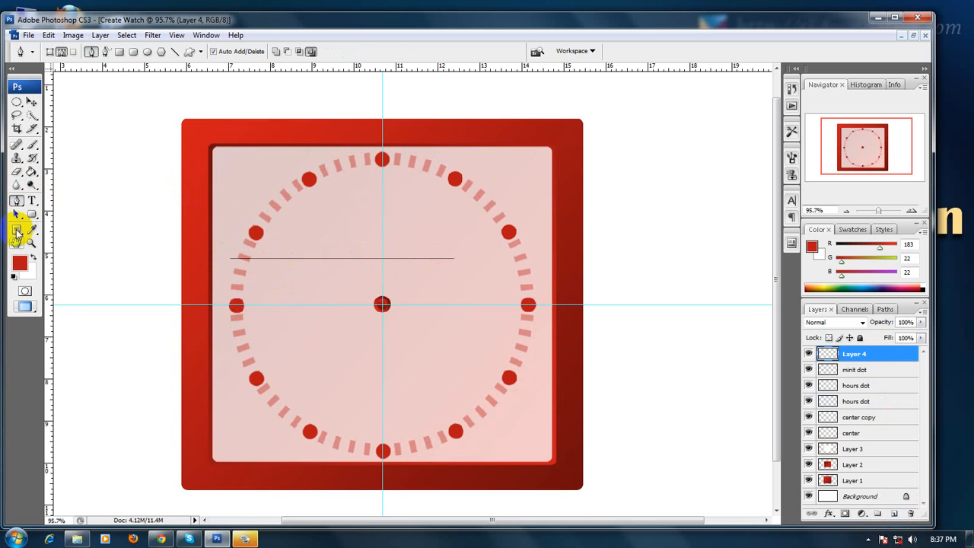
Step: Convert the path's anchor points to form a teardrop with a rounded left end and pointed right end, loaded as a selection
{"action": "left_click", "coordinate": [17, 213]}
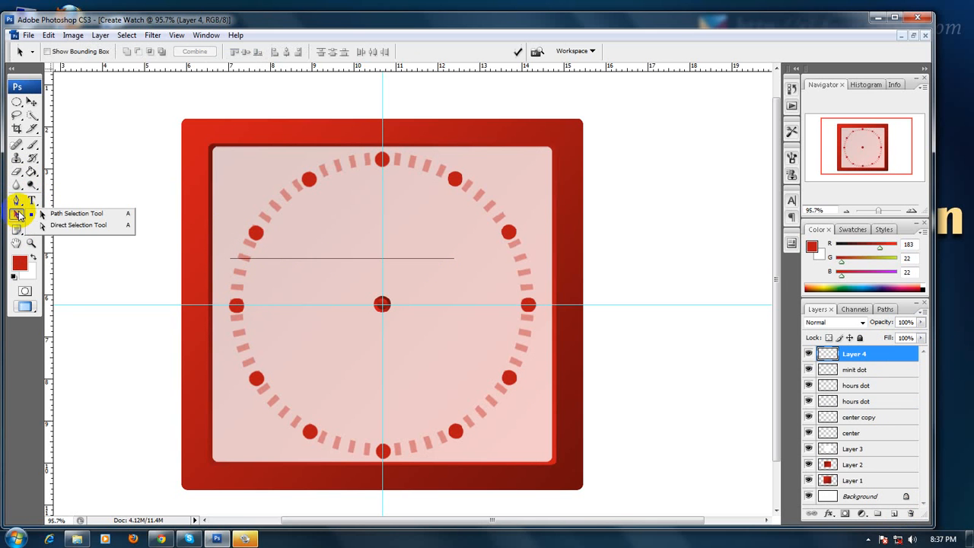
{"action": "left_click", "coordinate": [16, 200]}
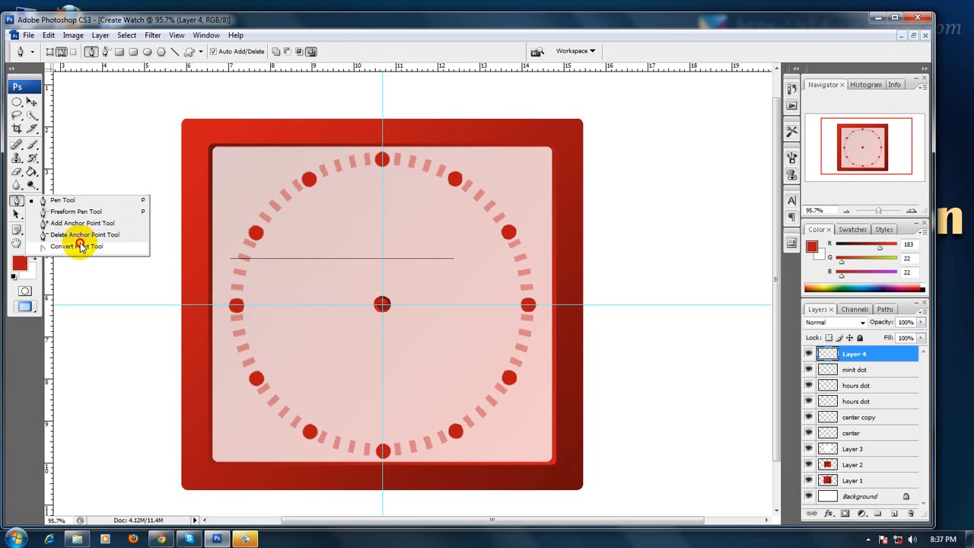
{"action": "left_click", "coordinate": [81, 247]}
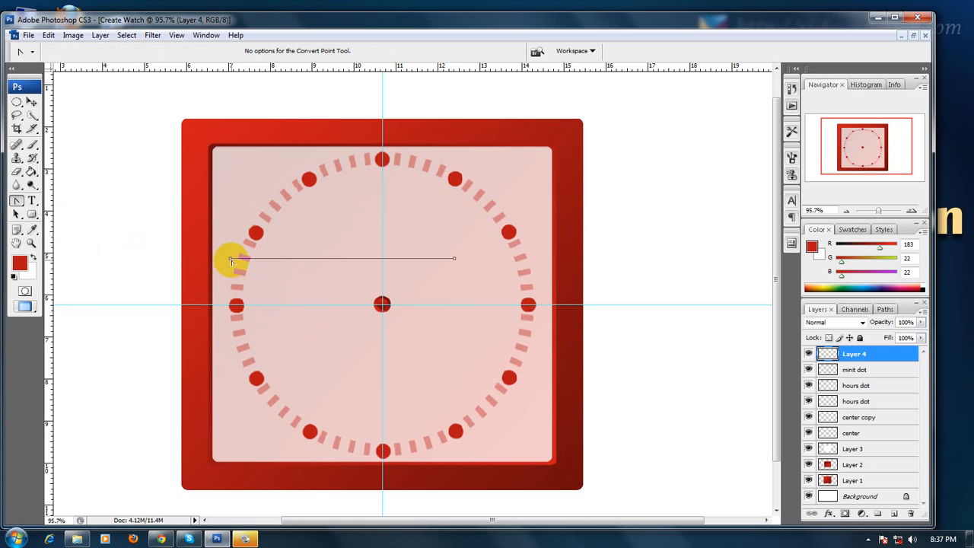
{"action": "left_click_drag", "start_coordinate": [231, 260], "coordinate": [233, 302]}
{"action": "left_click_drag", "start_coordinate": [454, 259], "coordinate": [416, 243]}
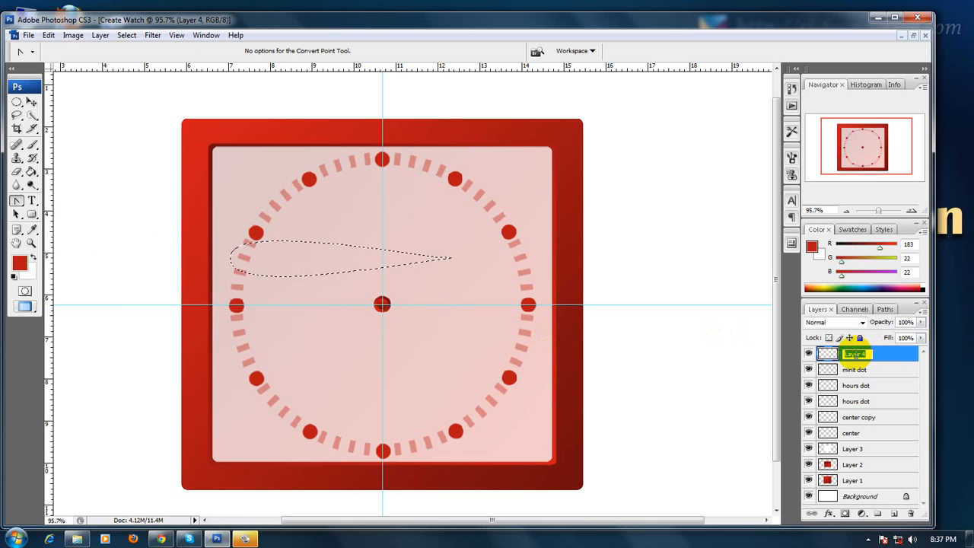
Step: Rename the new layer as kata and fill the teardrop selection with the red-to-dark-red gradient, leaving nothing selected
{"action": "type", "text": "ata"}
{"action": "key", "text": "Return"}
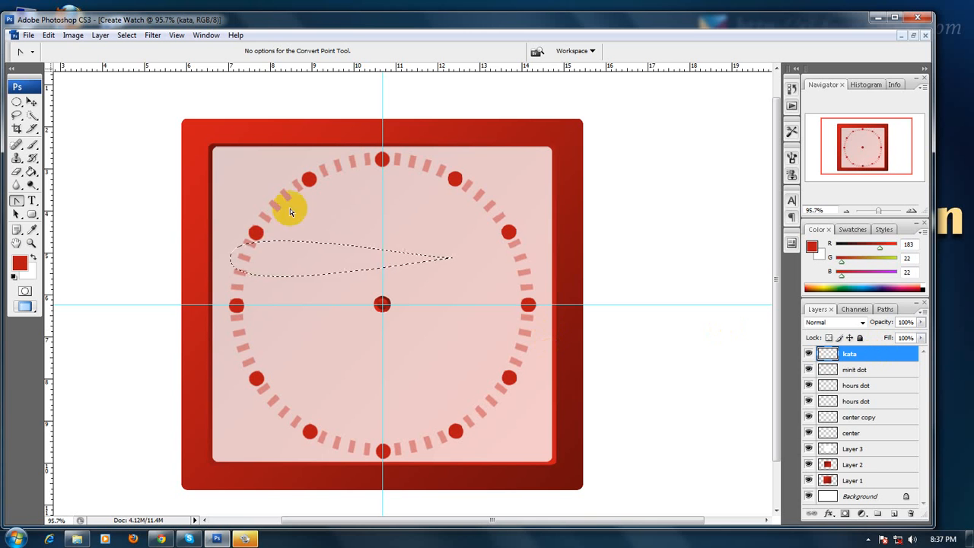
{"action": "left_click", "coordinate": [34, 174]}
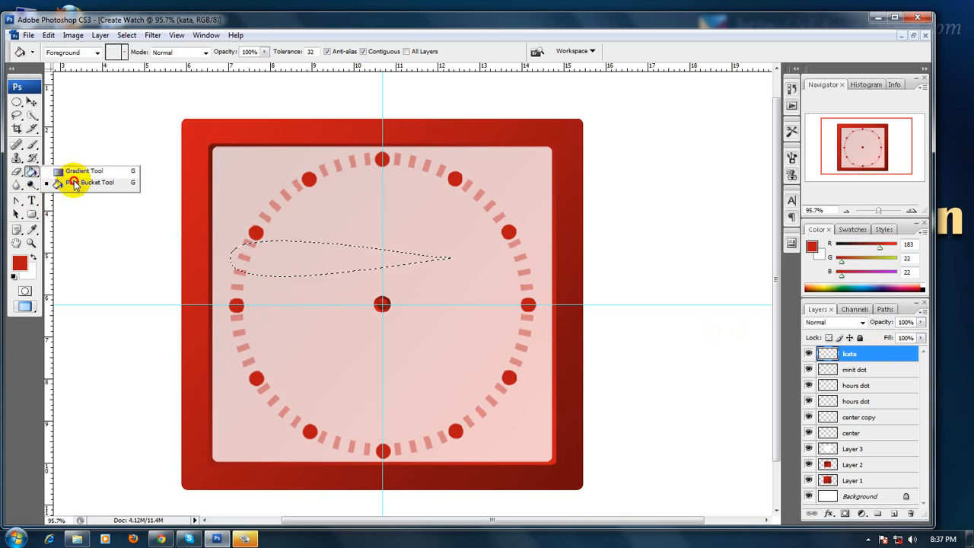
{"action": "left_click", "coordinate": [72, 171]}
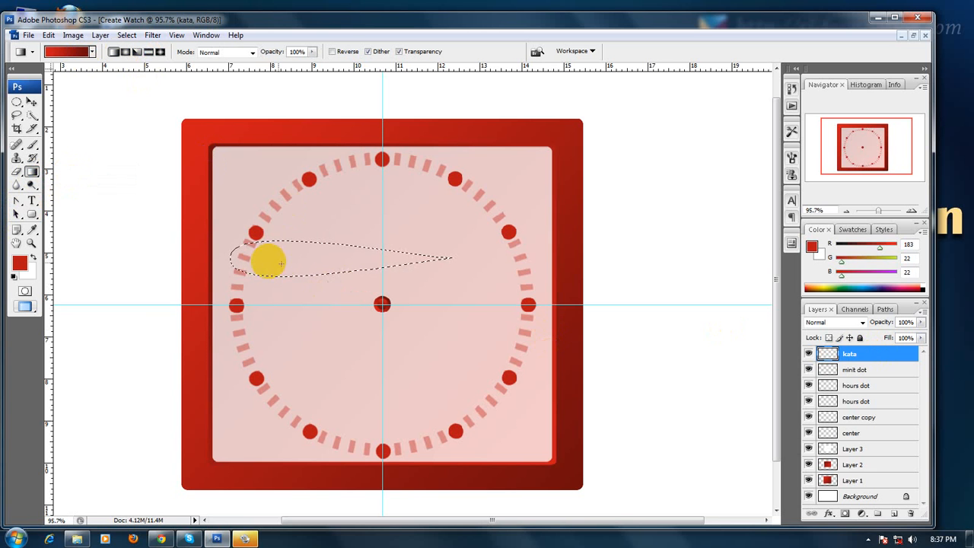
{"action": "left_click_drag", "start_coordinate": [257, 278], "coordinate": [344, 213]}
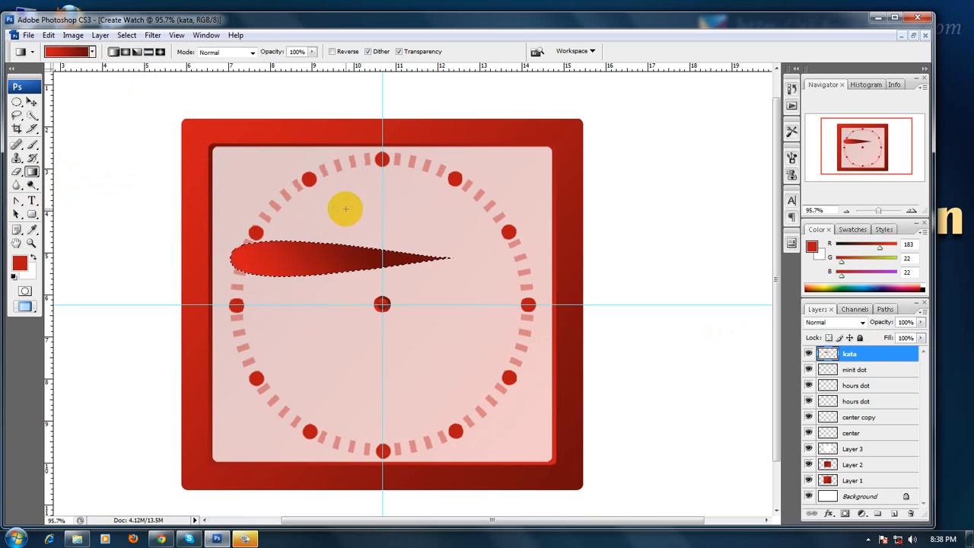
{"action": "key", "text": "ctrl+d"}
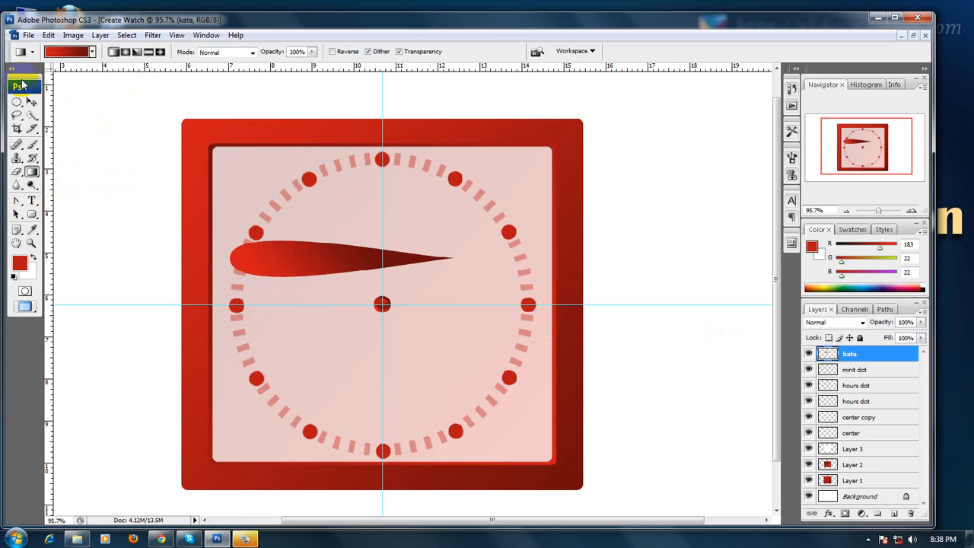
Step: Scale the clock hand to 66.5%, place its rounded end over the guide intersection, and shorten its length to 64.5%
{"action": "left_click", "coordinate": [31, 102]}
{"action": "left_click_drag", "start_coordinate": [276, 258], "coordinate": [377, 294]}
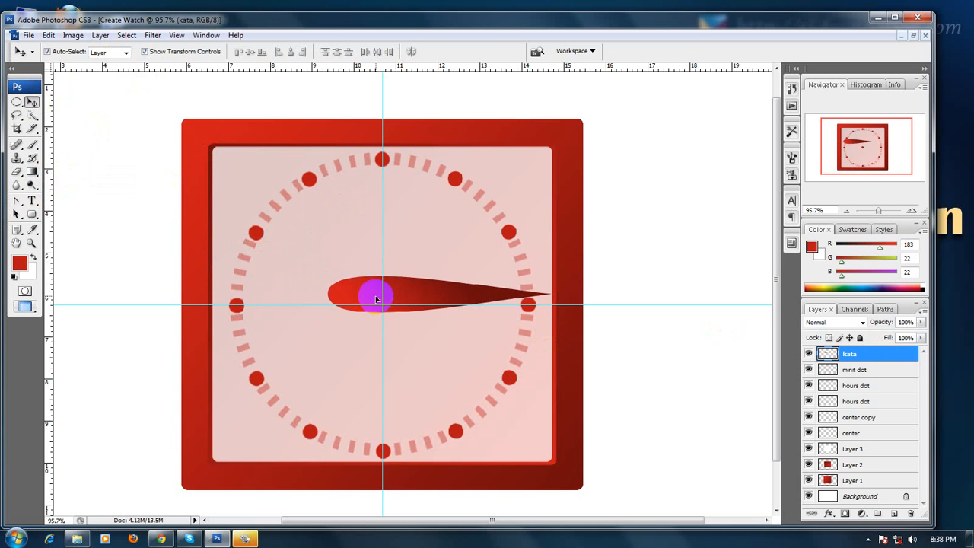
{"action": "left_click_drag", "start_coordinate": [554, 276], "coordinate": [478, 289]}
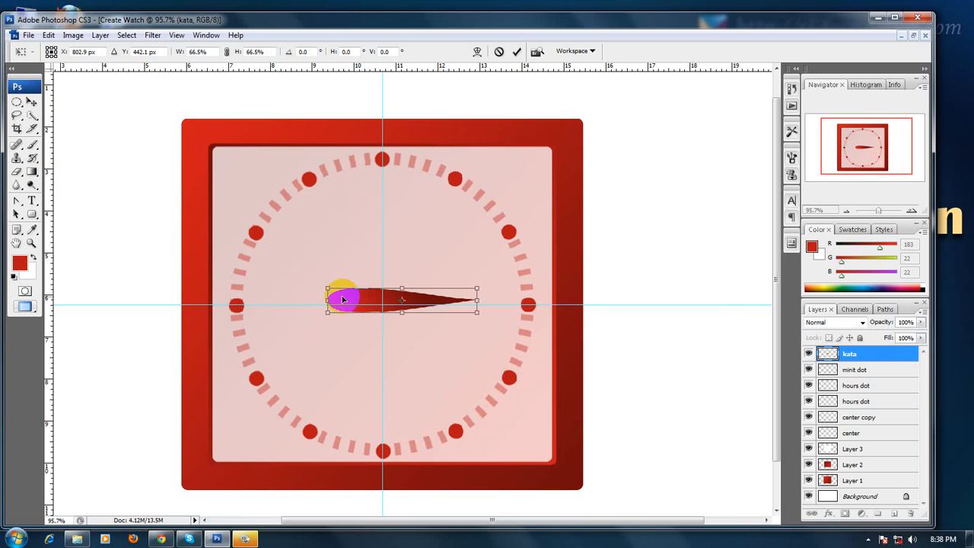
{"action": "left_click_drag", "start_coordinate": [343, 292], "coordinate": [388, 303]}
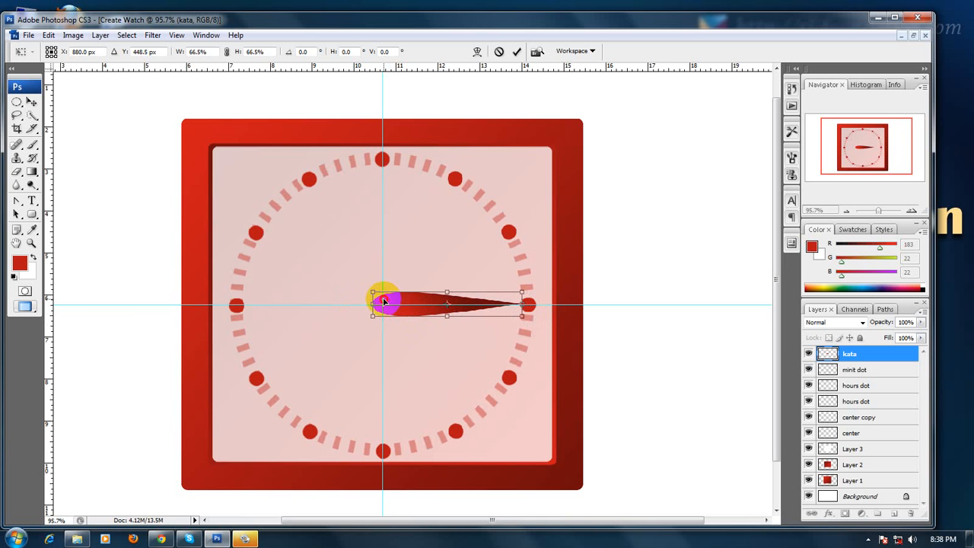
{"action": "key", "text": "Return"}
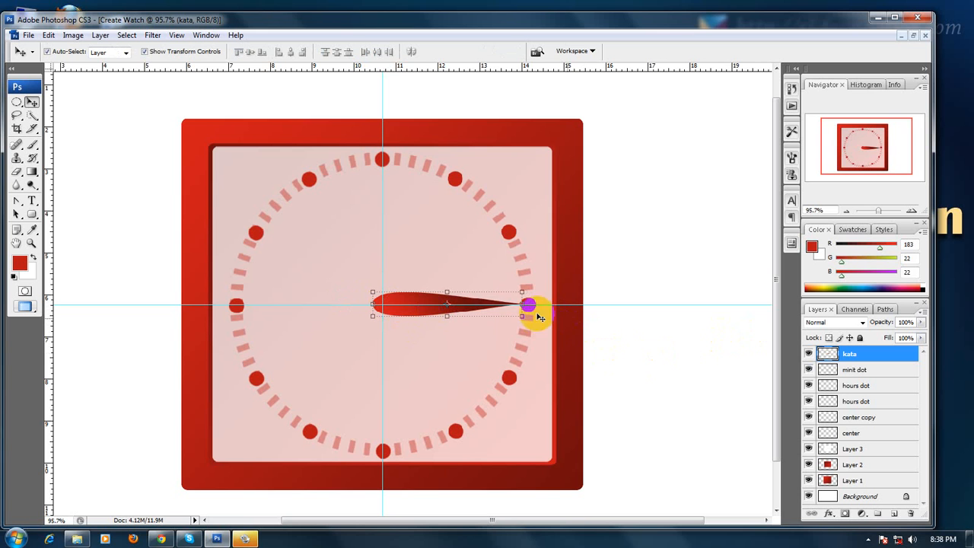
{"action": "left_click_drag", "start_coordinate": [523, 305], "coordinate": [470, 305]}
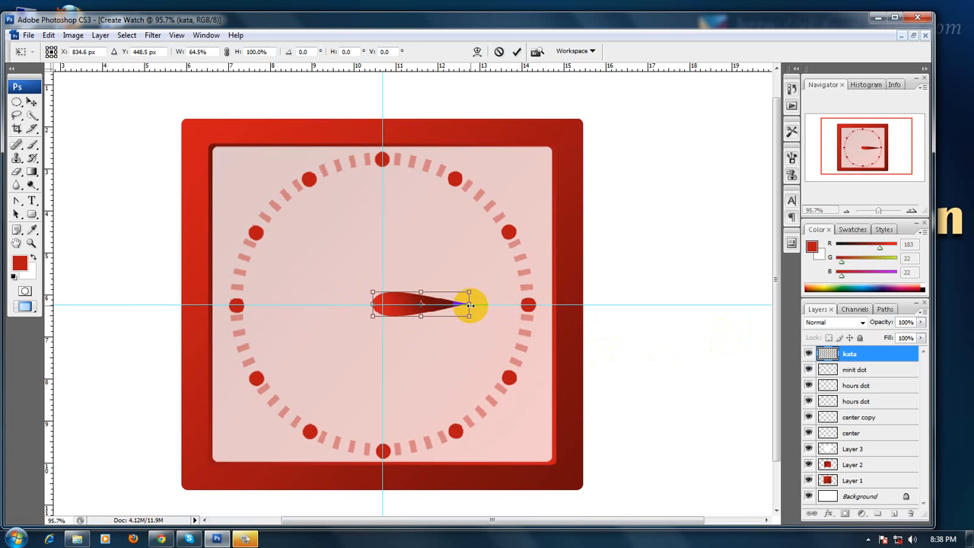
{"action": "key", "text": "Return"}
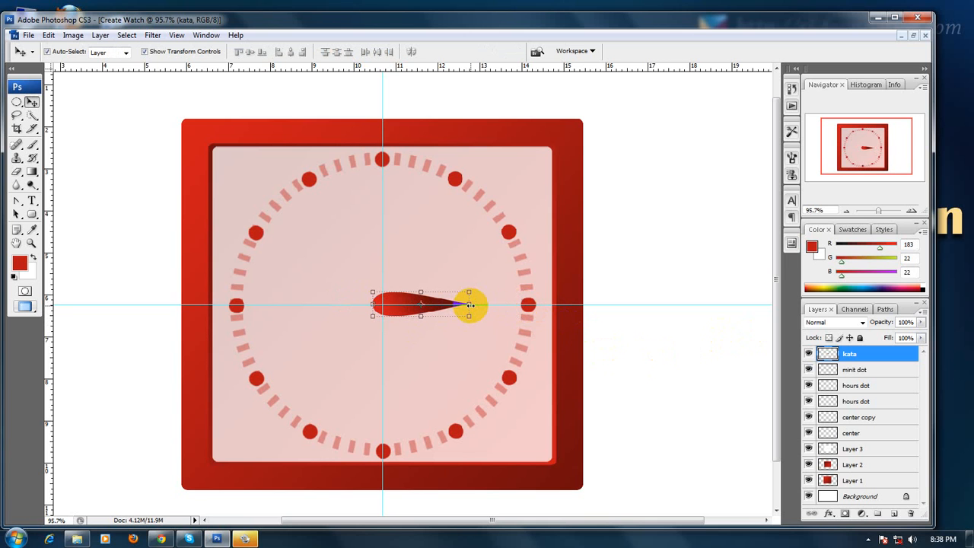
{"action": "key", "text": "ctrl+j"}
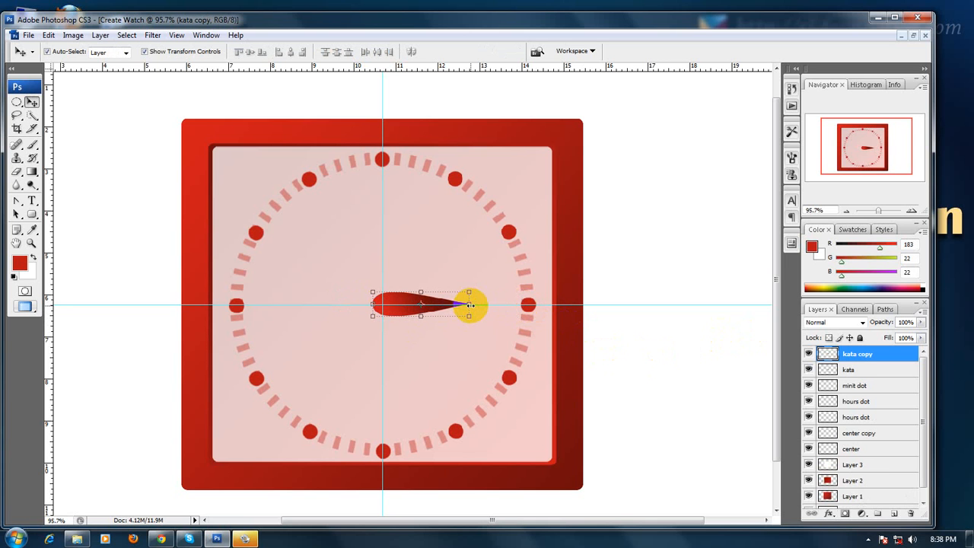
{"action": "left_click_drag", "start_coordinate": [468, 304], "coordinate": [513, 305]}
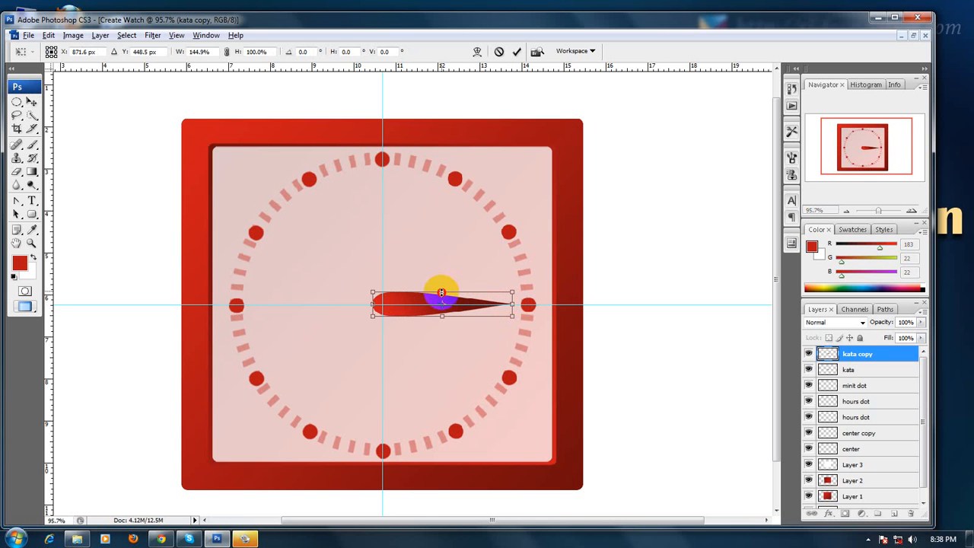
{"action": "left_click_drag", "start_coordinate": [441, 292], "coordinate": [441, 296]}
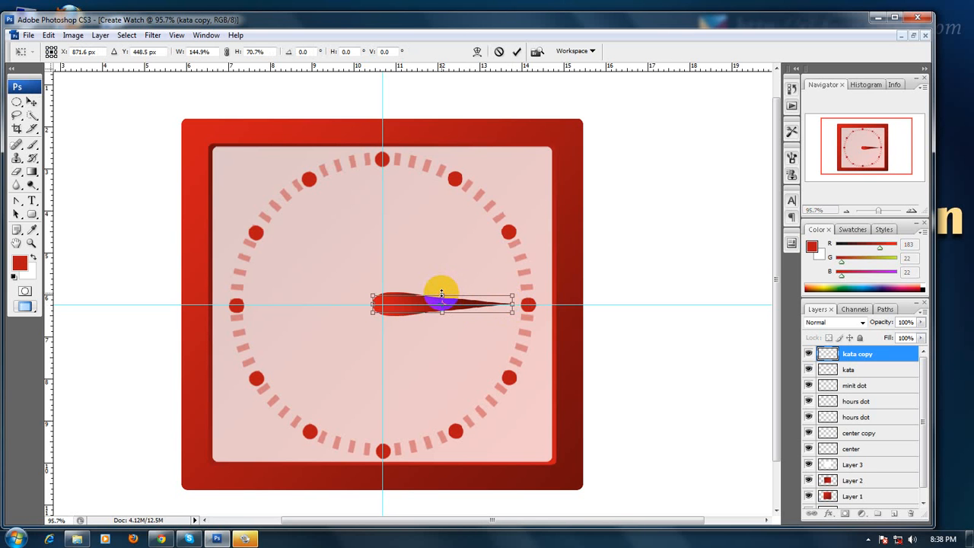
{"action": "key", "text": "Return"}
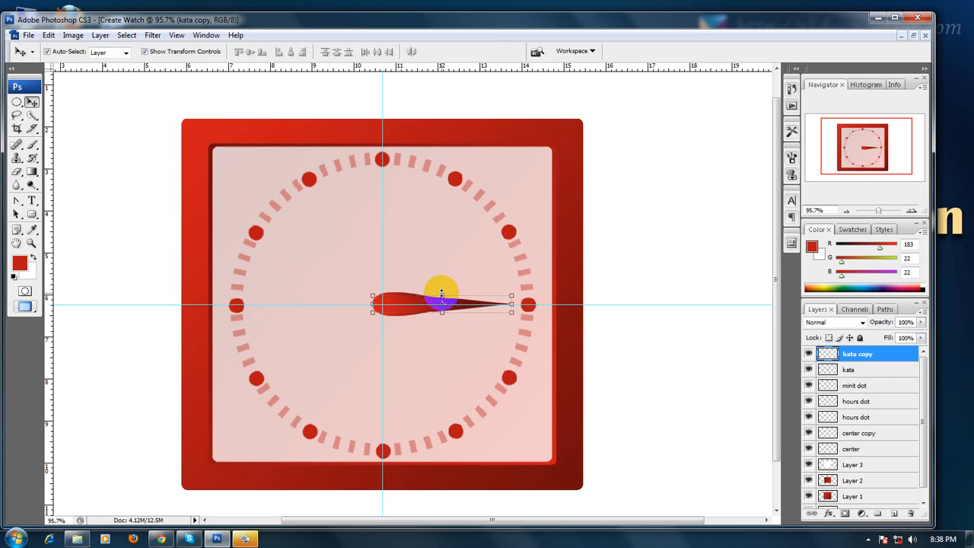
{"action": "left_click", "coordinate": [810, 370]}
{"action": "left_click", "coordinate": [853, 370]}
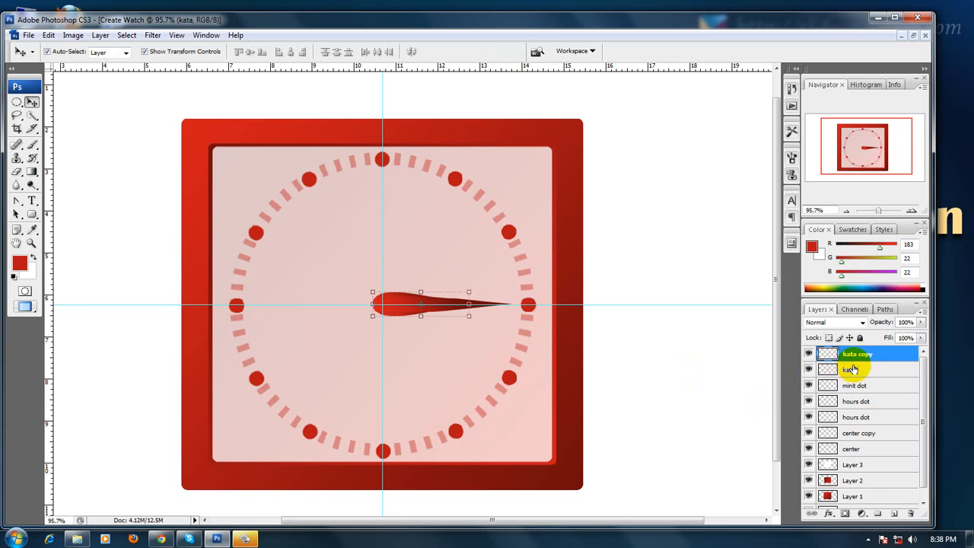
{"action": "left_click", "coordinate": [858, 355]}
{"action": "key", "text": "Delete"}
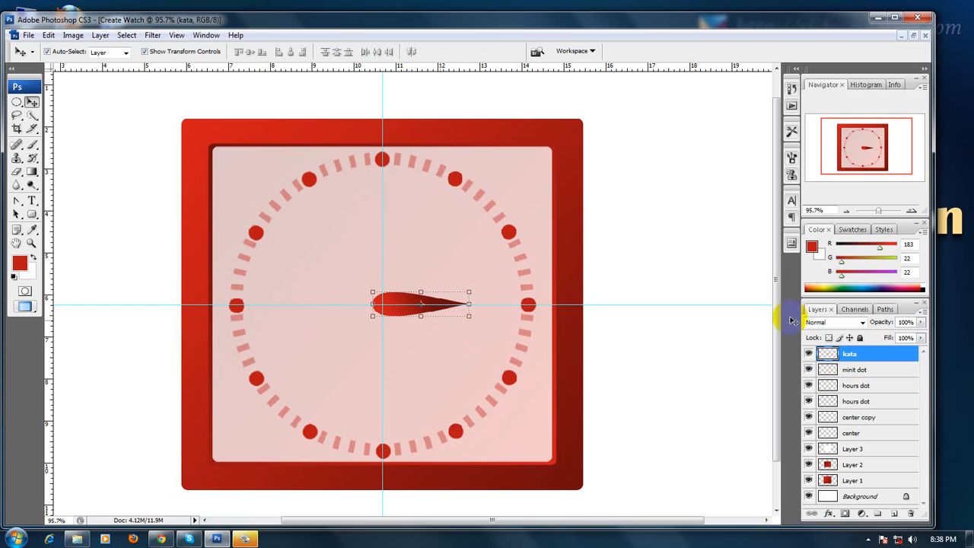
Step: Add a Drop Shadow effect with its default settings to the kata clock hand layer
{"action": "left_click", "coordinate": [830, 514]}
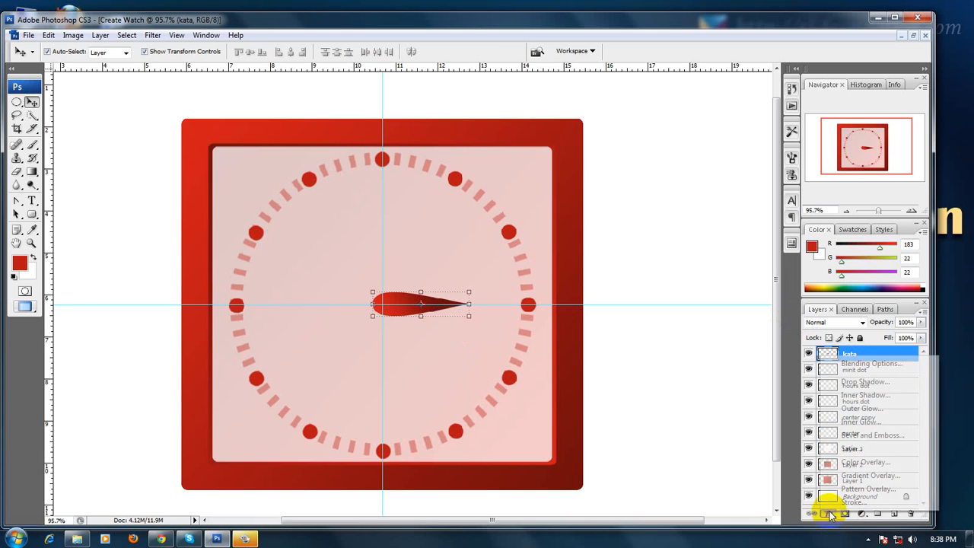
{"action": "left_click", "coordinate": [831, 380]}
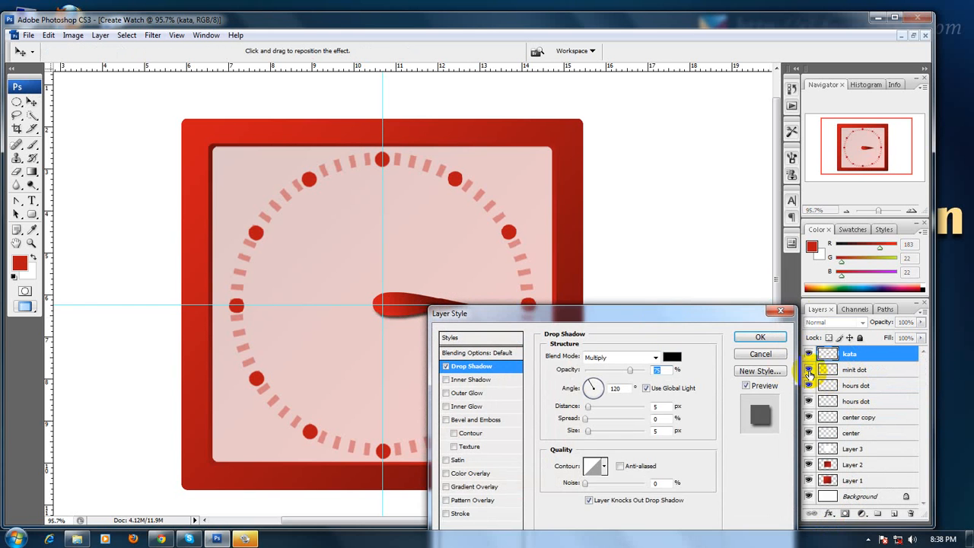
{"action": "left_click", "coordinate": [763, 338]}
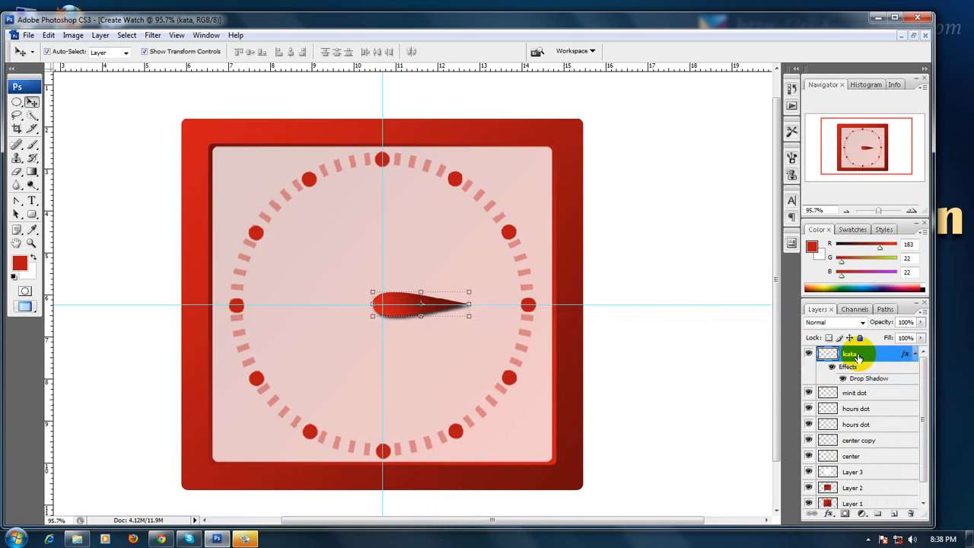
Step: Duplicate the kata hand and transform the copy to 151.3% width and 70.7% height for a longer, slimmer hand
{"action": "key", "text": "ctrl+j"}
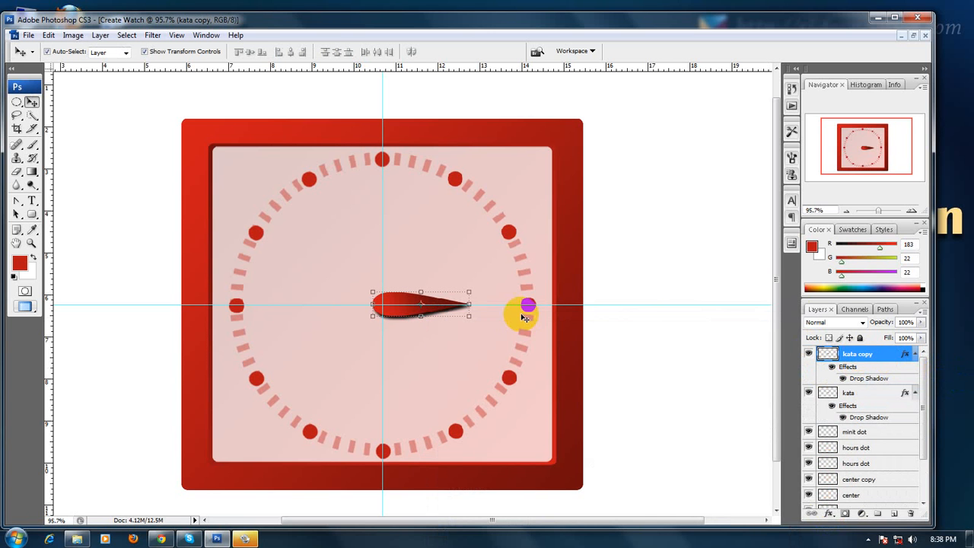
{"action": "left_click_drag", "start_coordinate": [469, 304], "coordinate": [521, 305]}
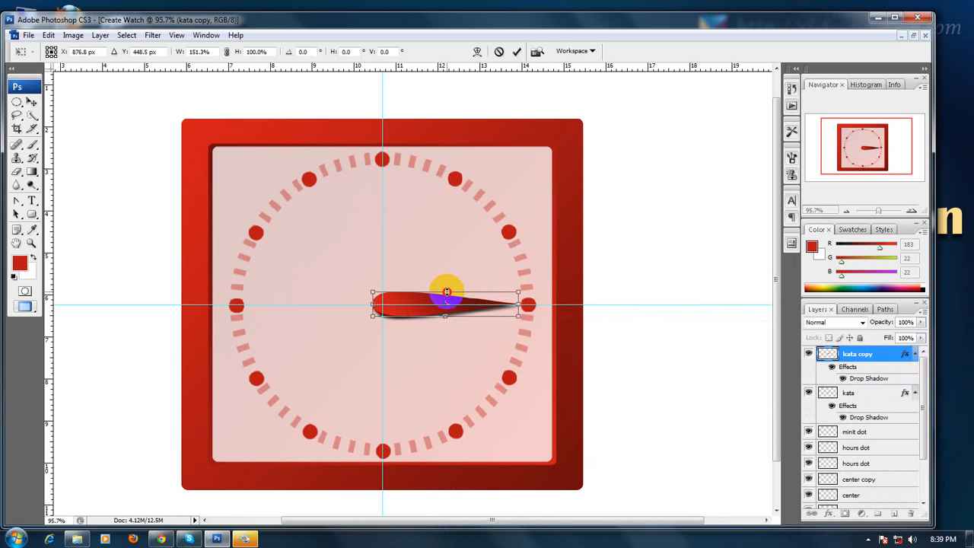
{"action": "left_click_drag", "start_coordinate": [447, 292], "coordinate": [448, 294]}
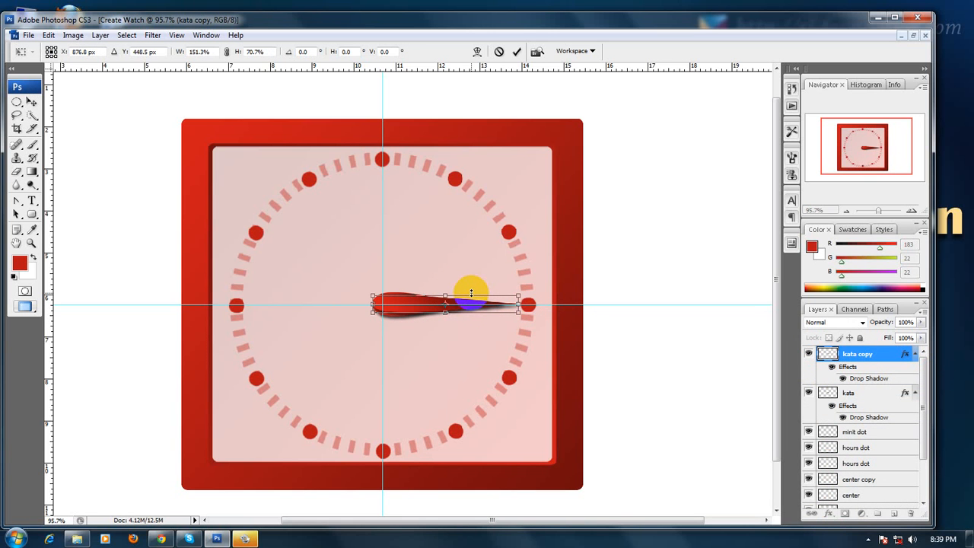
{"action": "key", "text": "Return"}
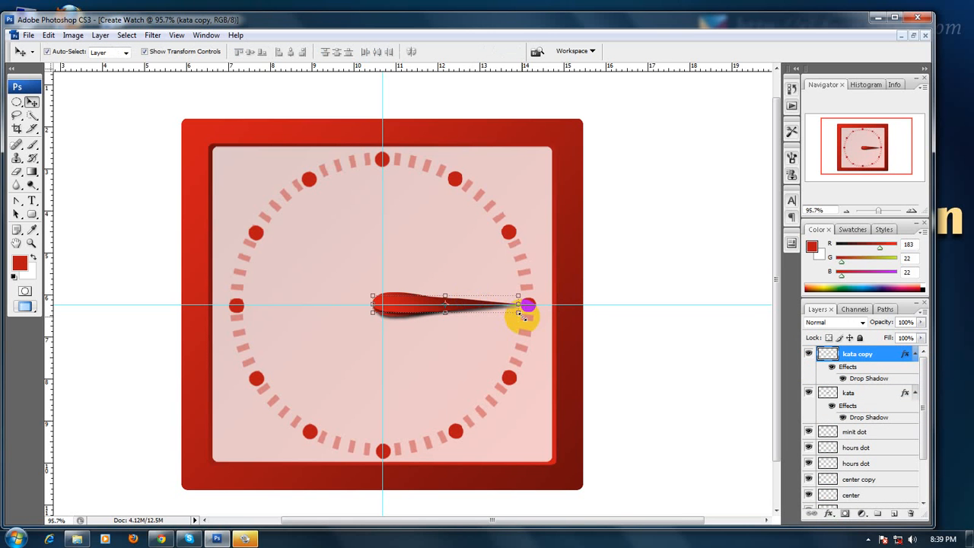
Step: Duplicate the longer hand and transform this second copy to 117.1% width and 72.4% height
{"action": "key", "text": "ctrl+j"}
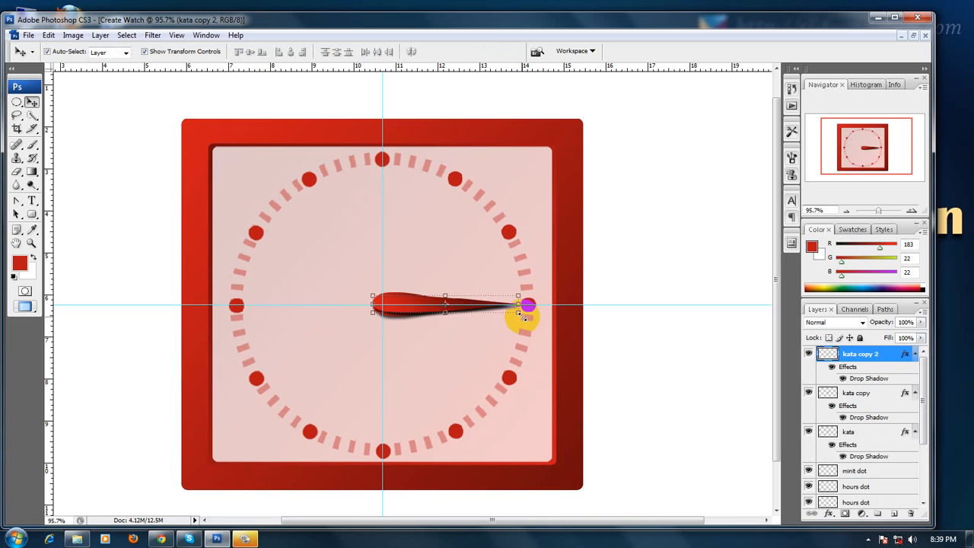
{"action": "left_click_drag", "start_coordinate": [518, 304], "coordinate": [538, 304]}
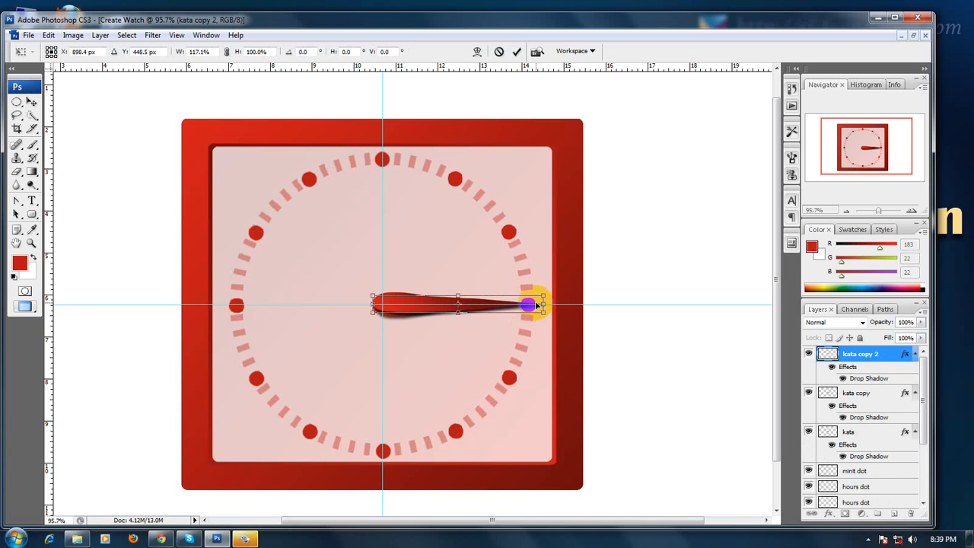
{"action": "key", "text": "Return"}
{"action": "left_click_drag", "start_coordinate": [459, 295], "coordinate": [459, 299]}
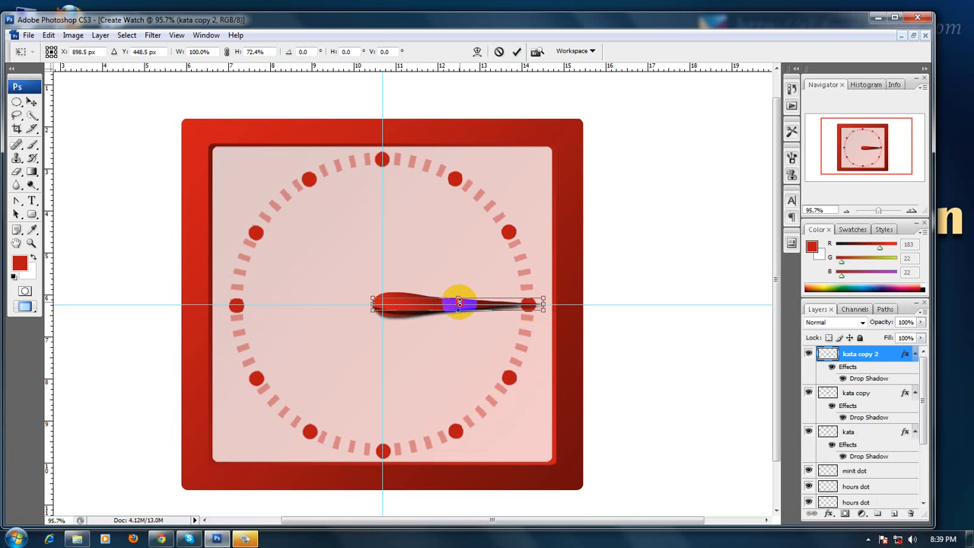
{"action": "key", "text": "Return"}
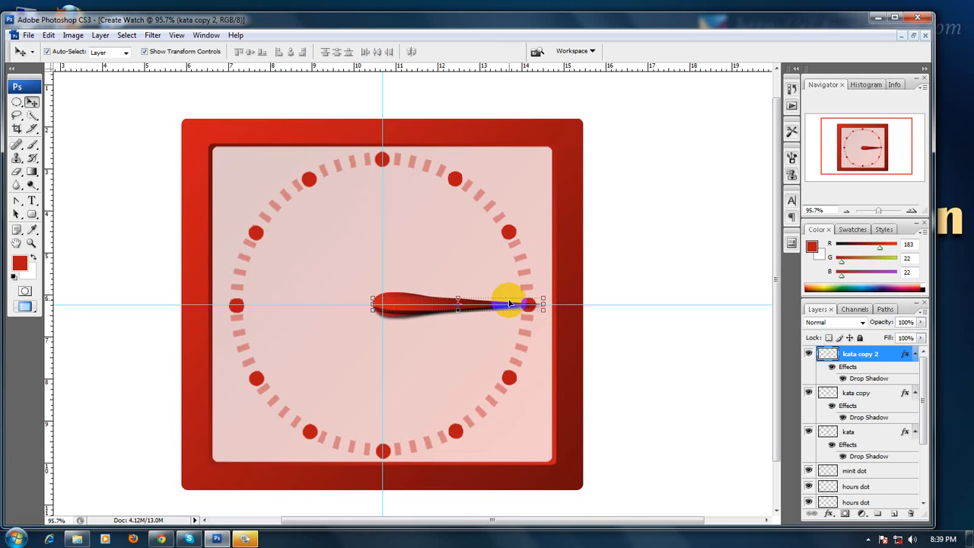
Step: Turn off snapping and make the kata copy 2 hand slightly thinner
{"action": "left_click", "coordinate": [48, 34]}
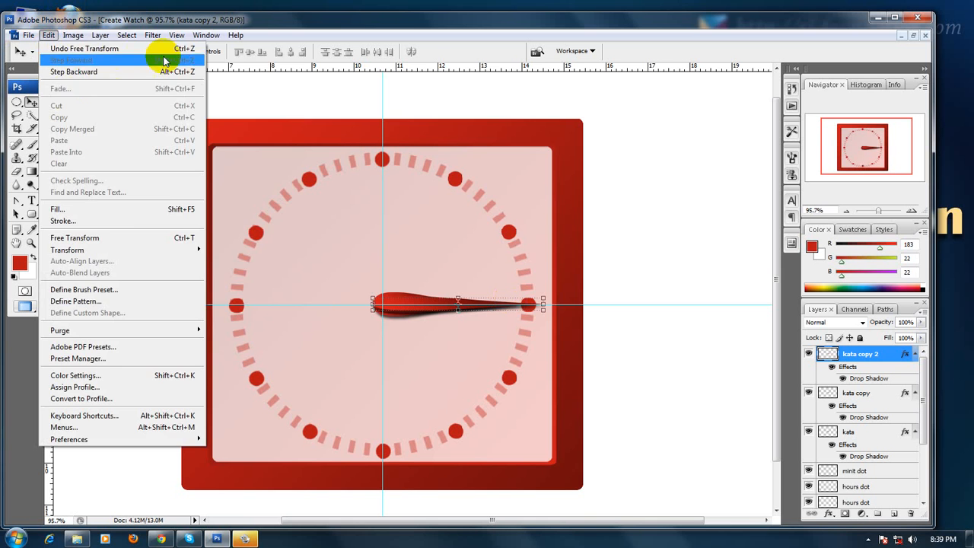
{"action": "mouse_move", "coordinate": [174, 35]}
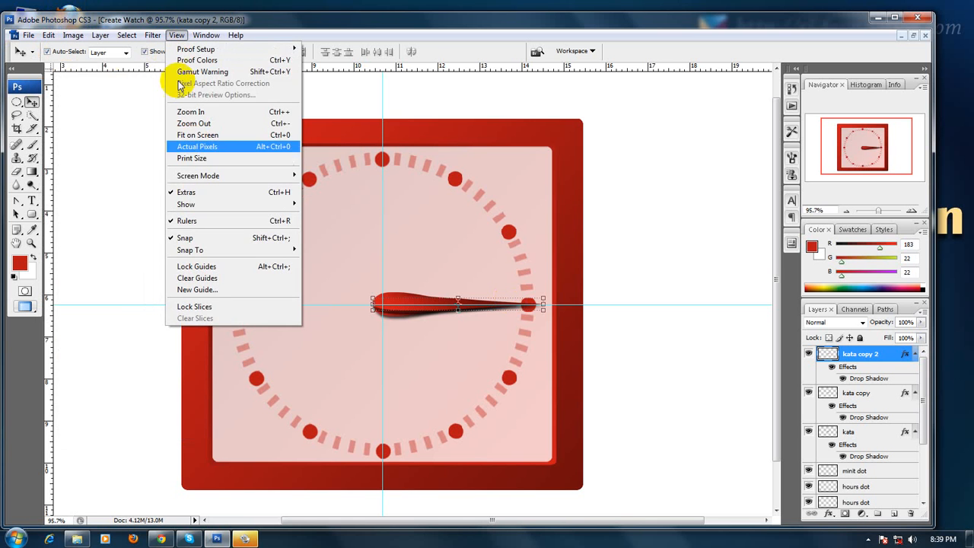
{"action": "left_click", "coordinate": [184, 238]}
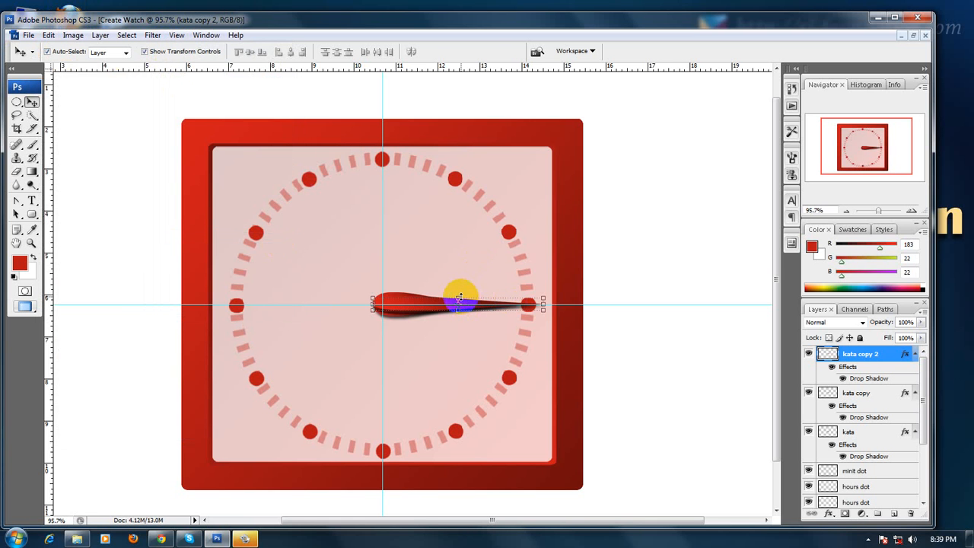
{"action": "key", "text": "ctrl+t"}
{"action": "left_click_drag", "start_coordinate": [460, 298], "coordinate": [462, 299]}
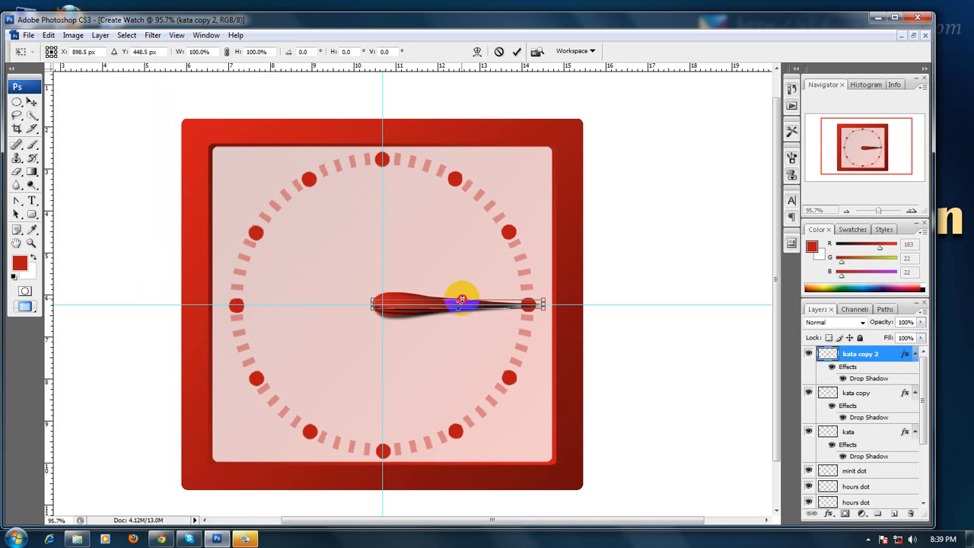
{"action": "key", "text": "Return"}
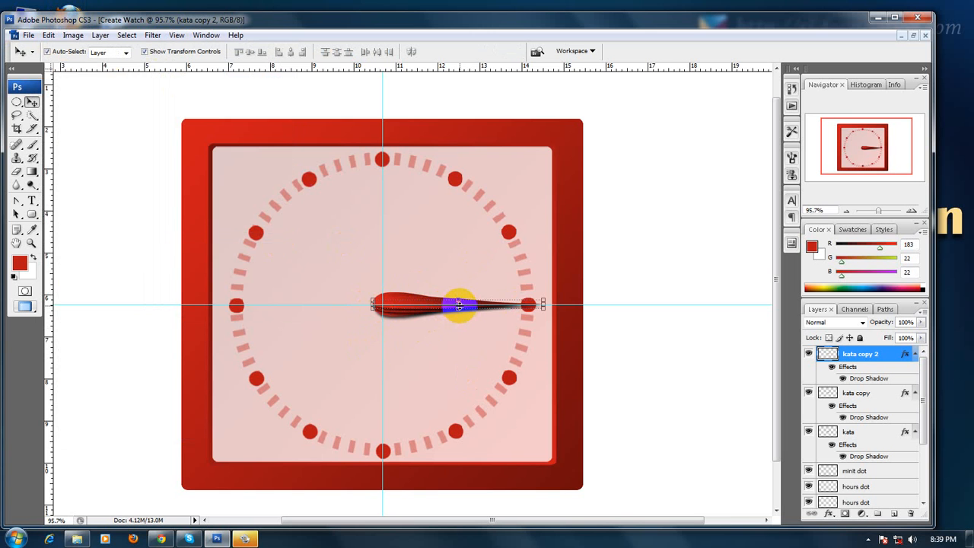
Step: Rotate the thinnest hand counterclockwise around the guide intersection so it points between the 1 and 2 o'clock dots
{"action": "scroll", "coordinate": [456, 314], "scroll_direction": "up", "scroll_amount": 5}
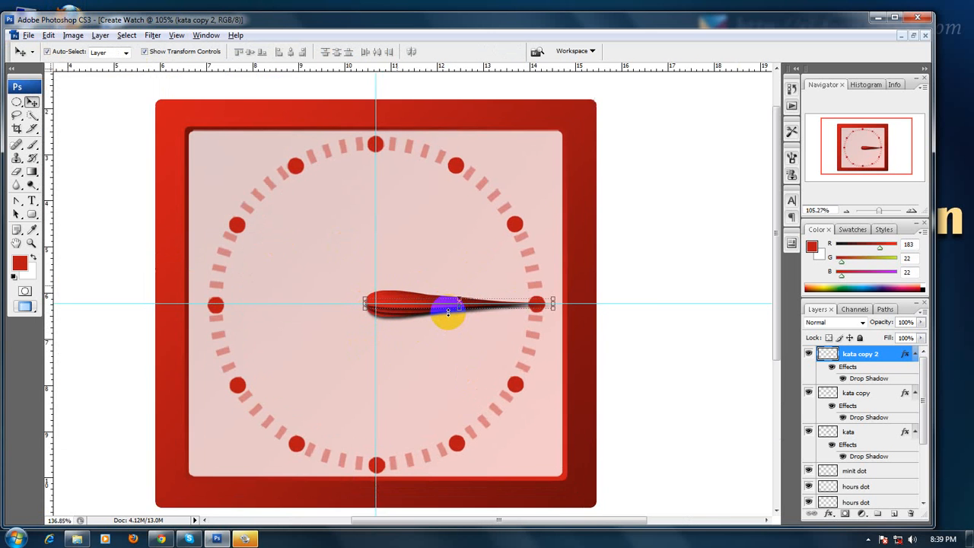
{"action": "scroll", "coordinate": [449, 311], "scroll_direction": "up", "scroll_amount": 1}
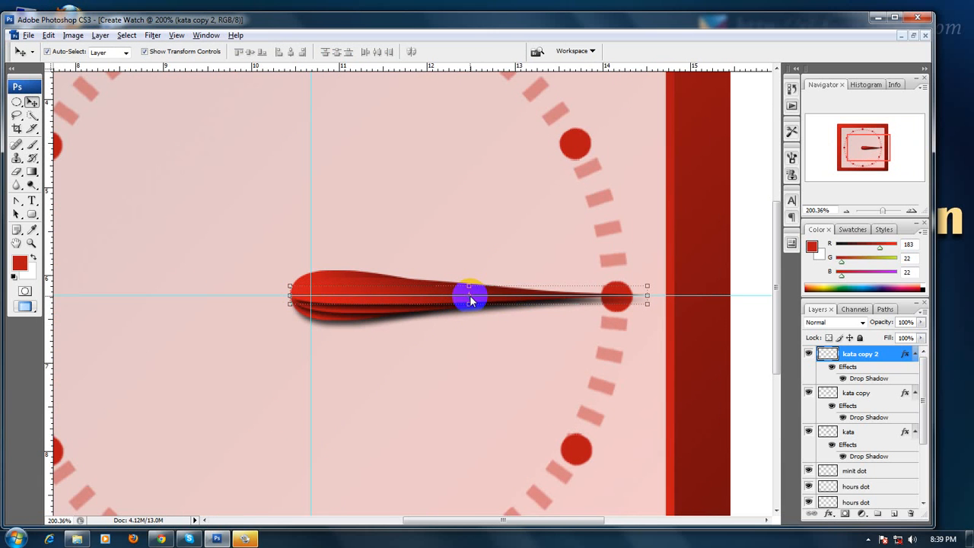
{"action": "key", "text": "ctrl+t"}
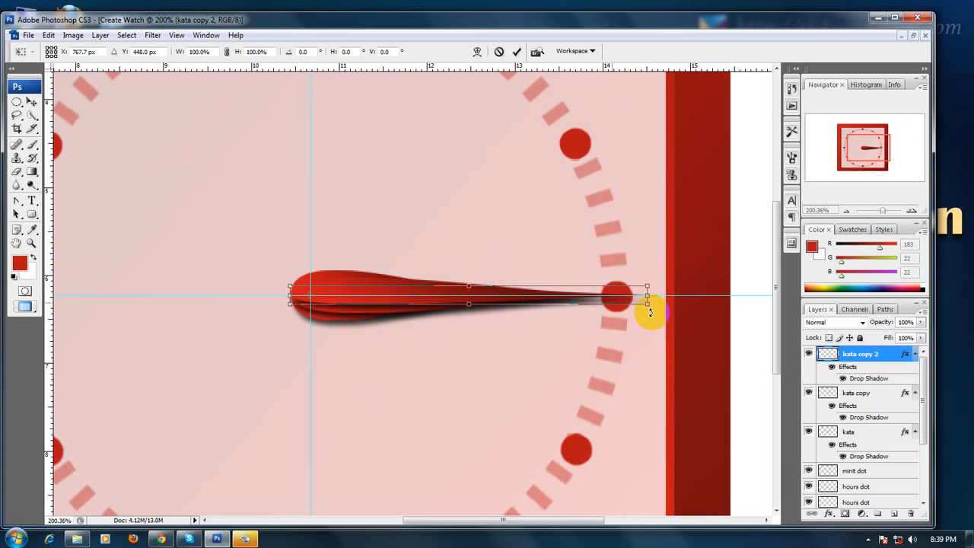
{"action": "mouse_move", "coordinate": [657, 310]}
{"action": "left_mouse_down"}
{"action": "mouse_move", "coordinate": [626, 223]}
{"action": "mouse_move", "coordinate": [522, 98]}
{"action": "mouse_move", "coordinate": [527, 116]}
{"action": "left_mouse_up"}
{"action": "key", "text": "Return"}
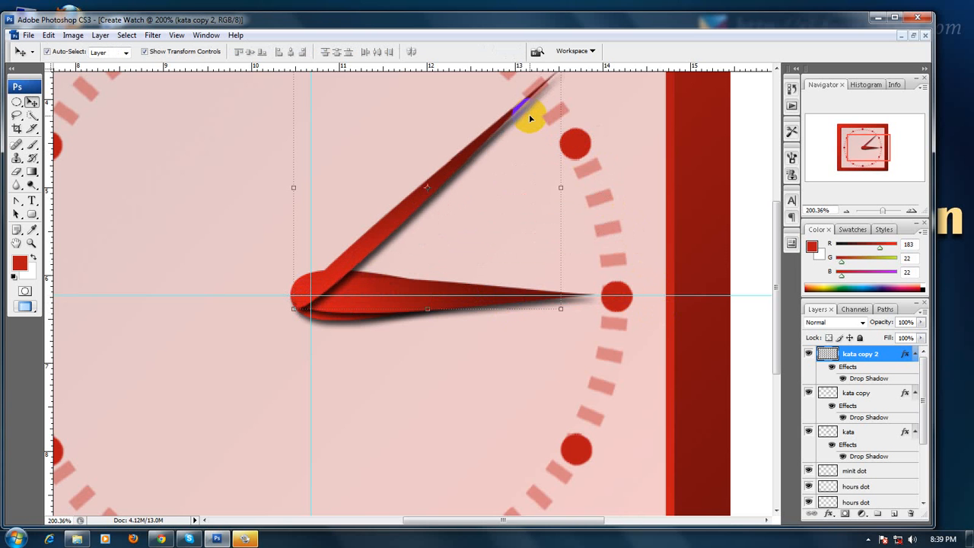
Step: Rename the kata copy layer as minit and the kata copy 2 layer as second
{"action": "left_click", "coordinate": [868, 394]}
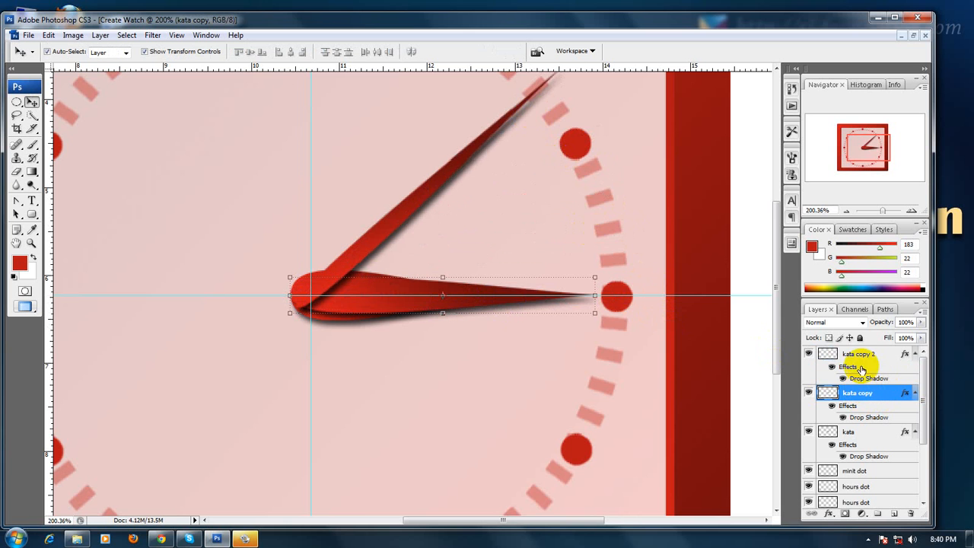
{"action": "double_click", "coordinate": [858, 393]}
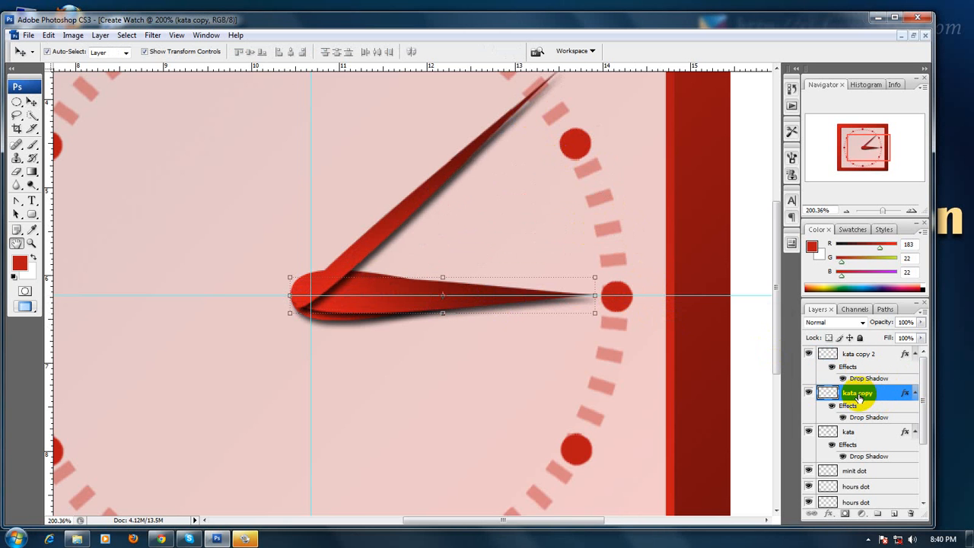
{"action": "left_click", "coordinate": [780, 312]}
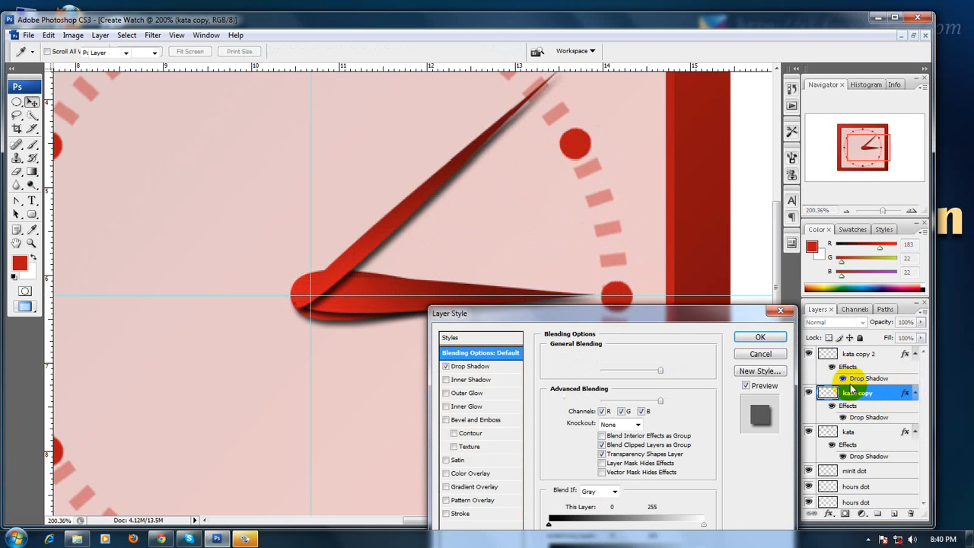
{"action": "double_click", "coordinate": [847, 394]}
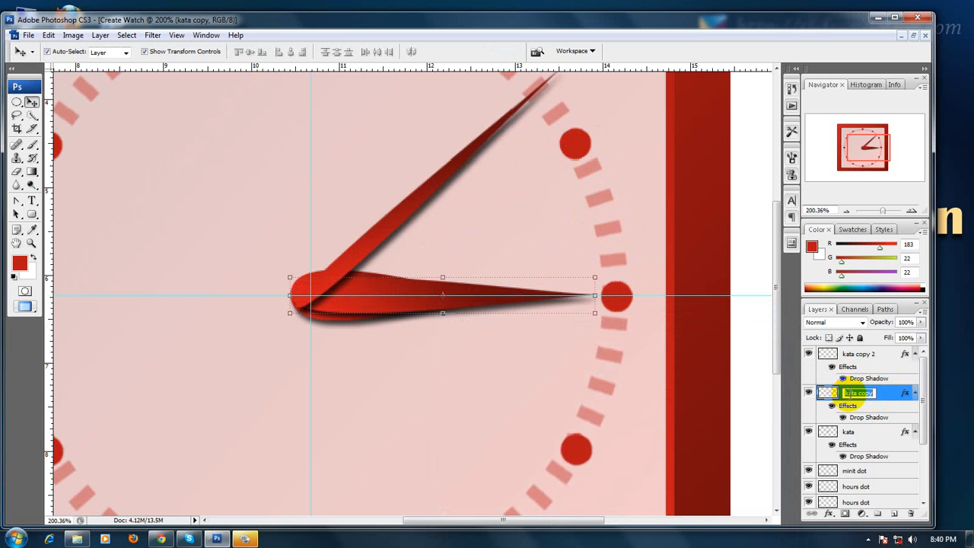
{"action": "left_click", "coordinate": [851, 356]}
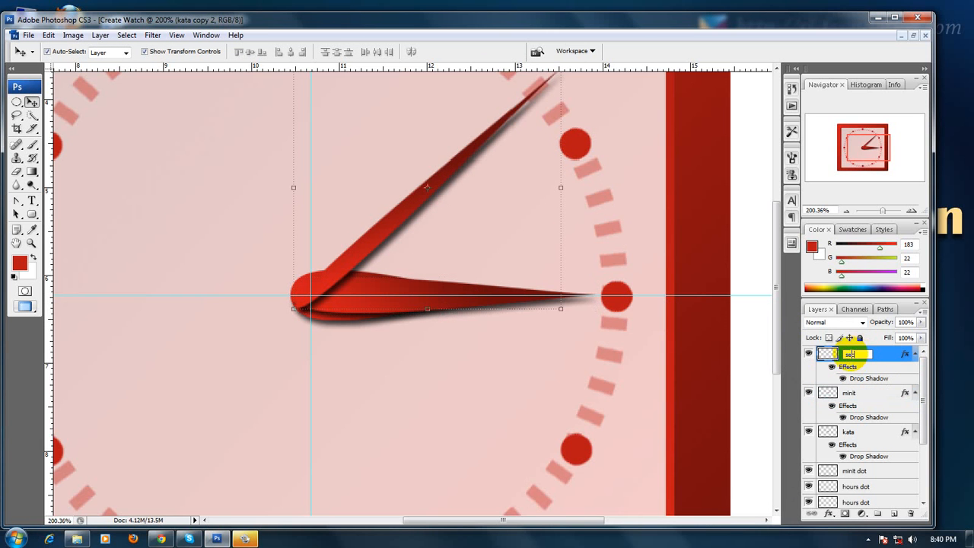
{"action": "type", "text": "second"}
{"action": "key", "text": "Return"}
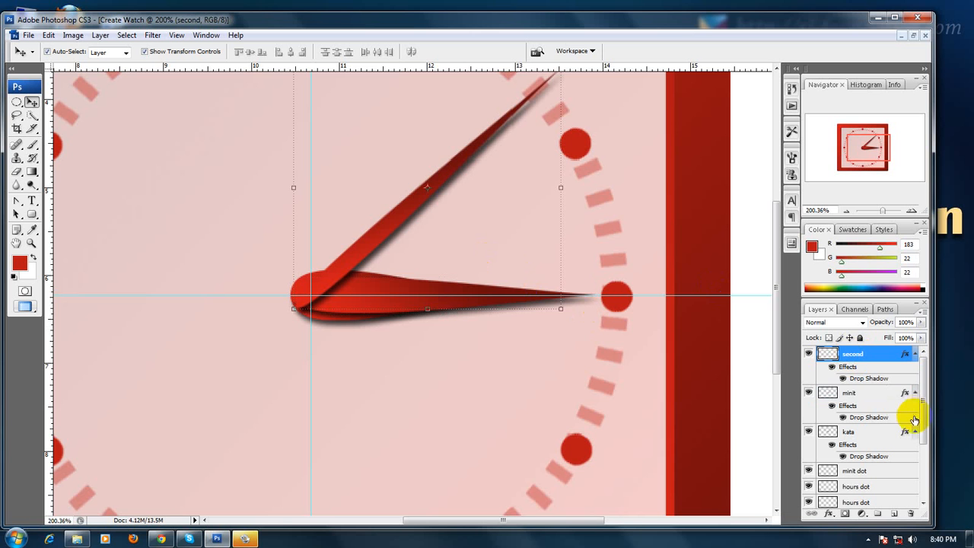
Step: Rotate the minit hand 58.7° clockwise around the guide intersection so it points at the 5 o'clock dot
{"action": "left_click", "coordinate": [858, 395]}
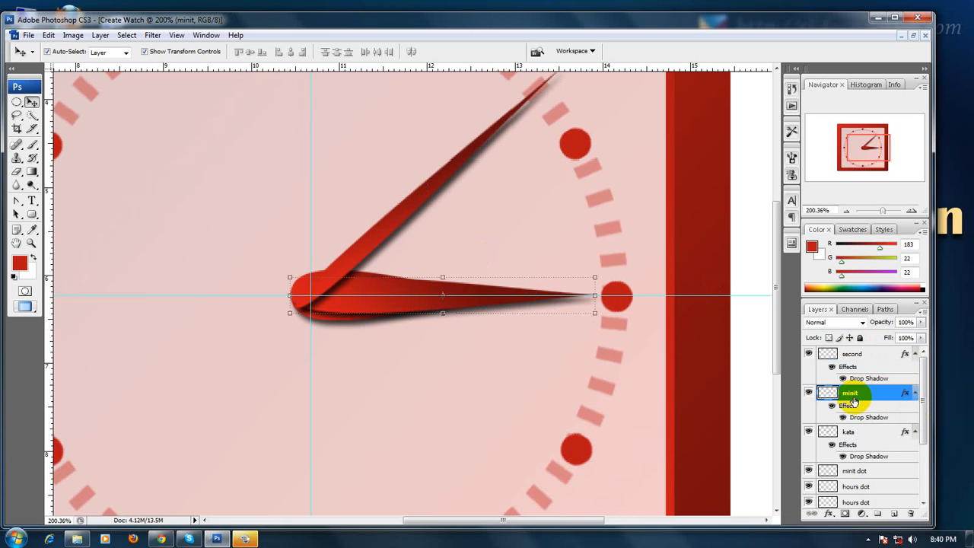
{"action": "left_click", "coordinate": [444, 299]}
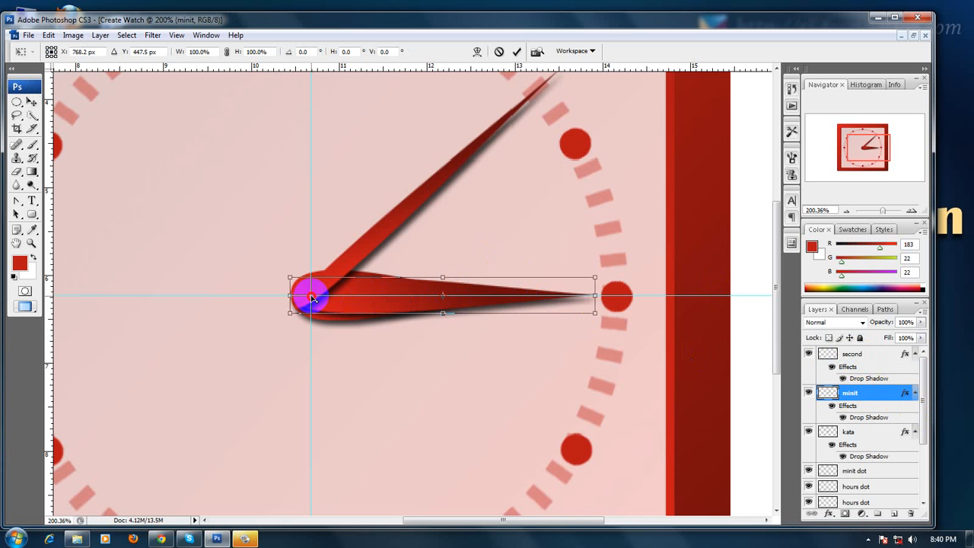
{"action": "left_click_drag", "start_coordinate": [312, 297], "coordinate": [311, 296]}
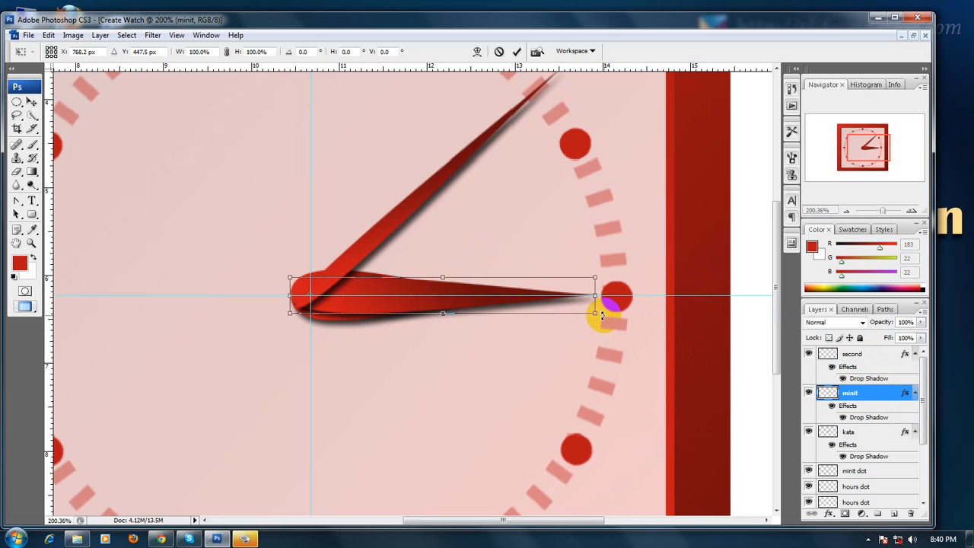
{"action": "left_click_drag", "start_coordinate": [601, 314], "coordinate": [474, 547]}
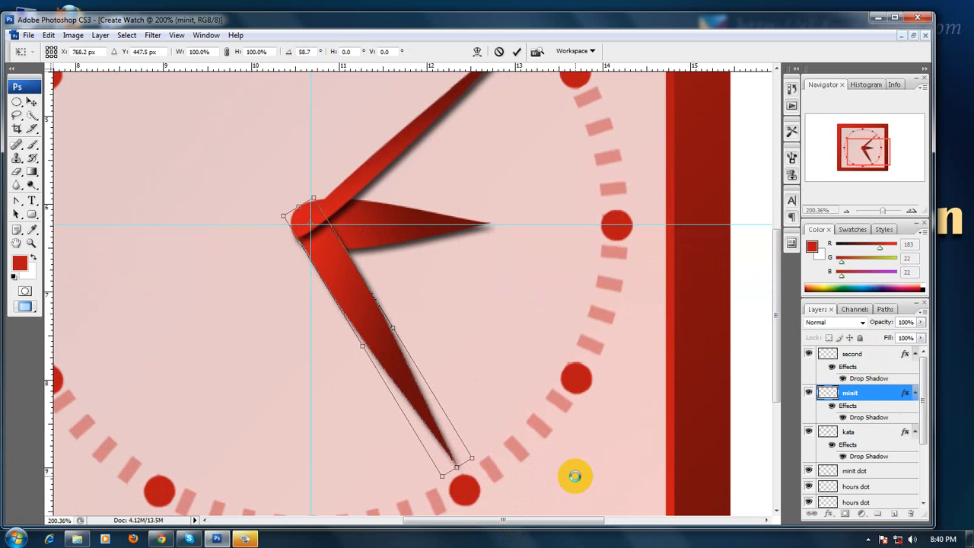
{"action": "key", "text": "Return"}
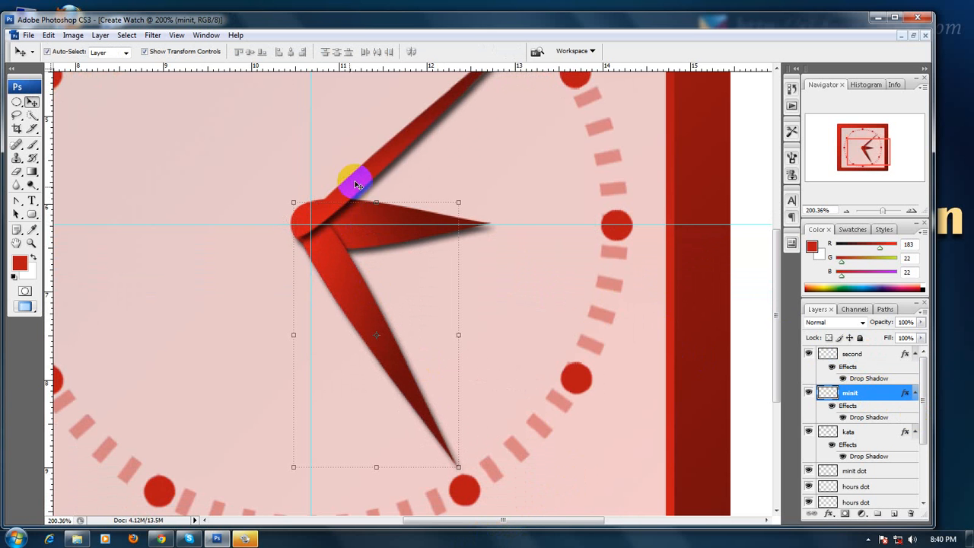
Step: Move the center and center copy layers together up the layer stack to directly above the kata layer
{"action": "scroll", "coordinate": [852, 448], "scroll_direction": "down", "scroll_amount": 3}
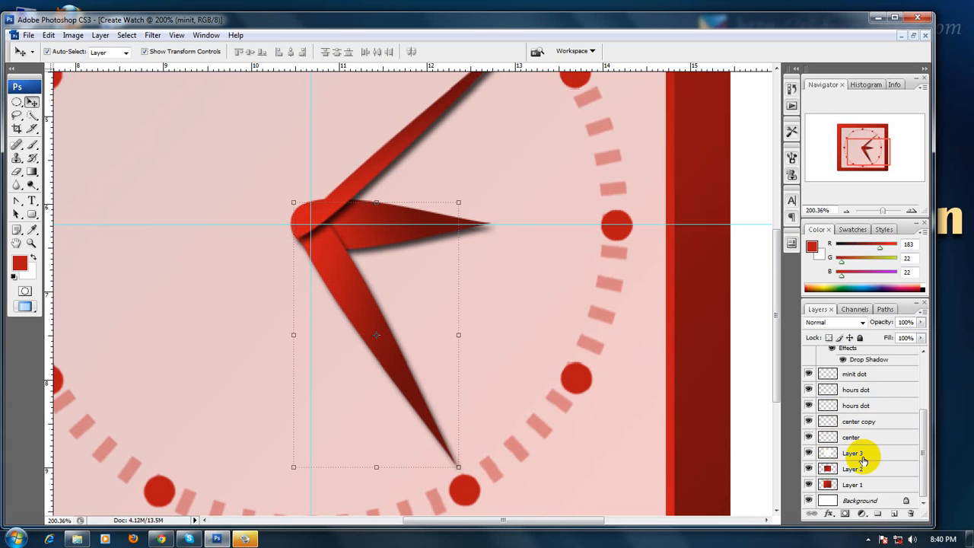
{"action": "scroll", "coordinate": [863, 459], "scroll_direction": "up", "scroll_amount": 3}
{"action": "scroll", "coordinate": [887, 479], "scroll_direction": "down", "scroll_amount": 3}
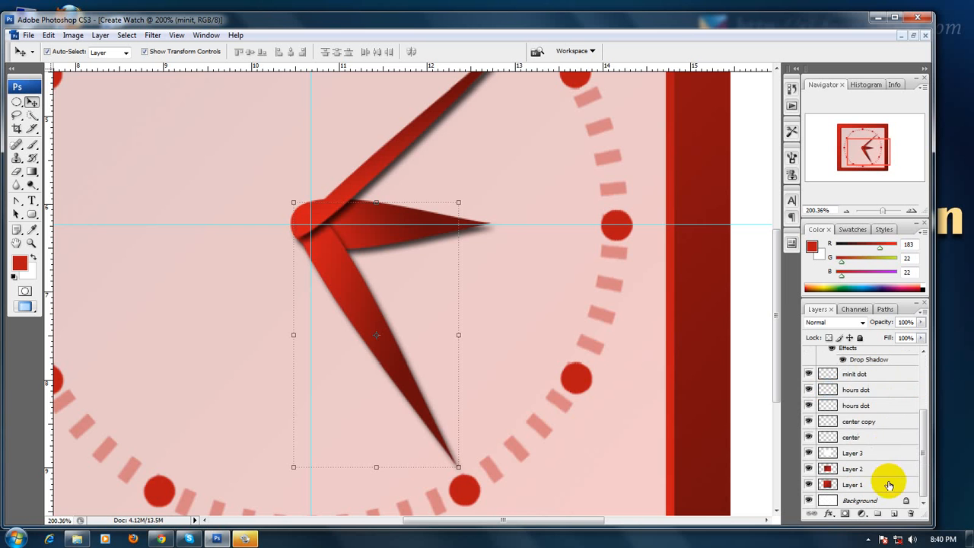
{"action": "left_click", "coordinate": [852, 438]}
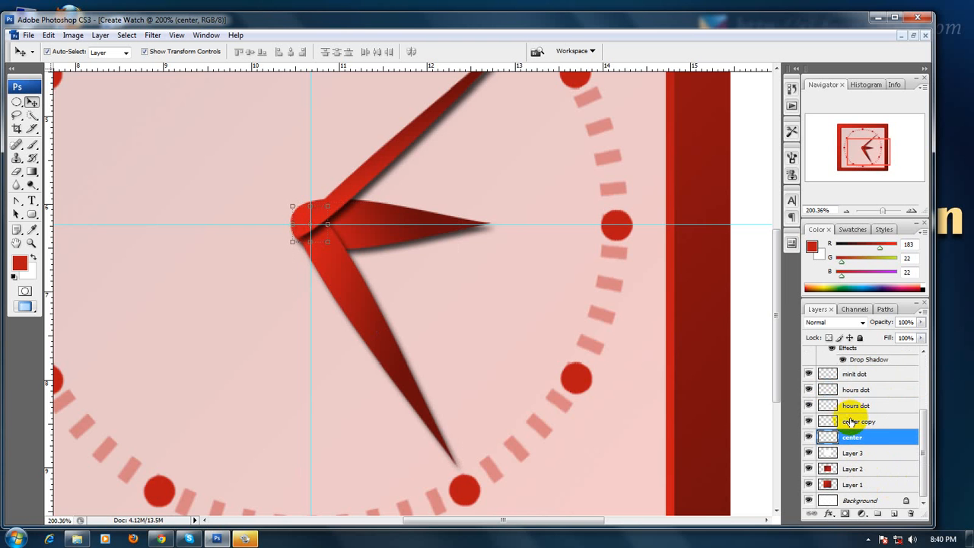
{"action": "left_click", "coordinate": [856, 422], "text": "shift"}
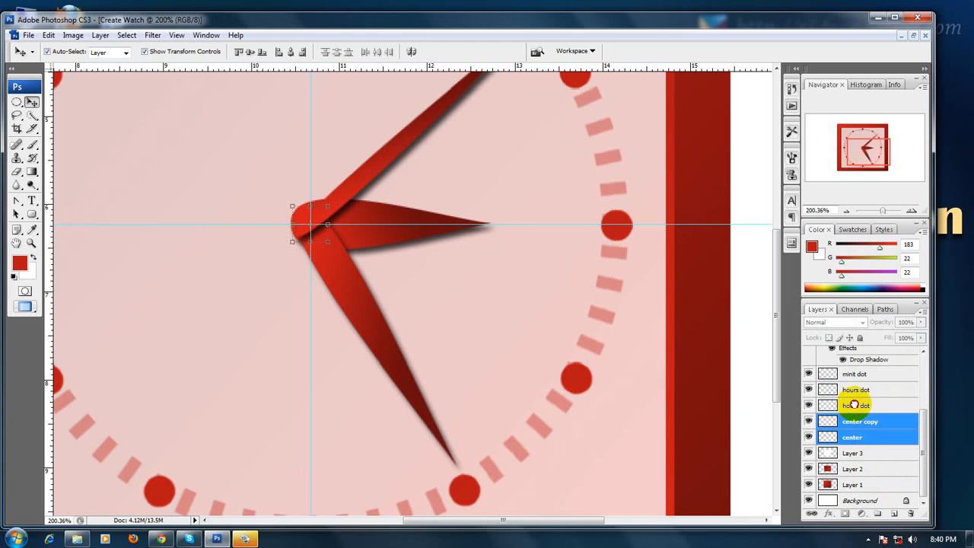
{"action": "mouse_move", "coordinate": [856, 420]}
{"action": "left_mouse_down"}
{"action": "mouse_move", "coordinate": [852, 338]}
{"action": "mouse_move", "coordinate": [850, 421]}
{"action": "mouse_move", "coordinate": [853, 429]}
{"action": "mouse_move", "coordinate": [863, 413]}
{"action": "mouse_move", "coordinate": [864, 424]}
{"action": "left_mouse_up"}
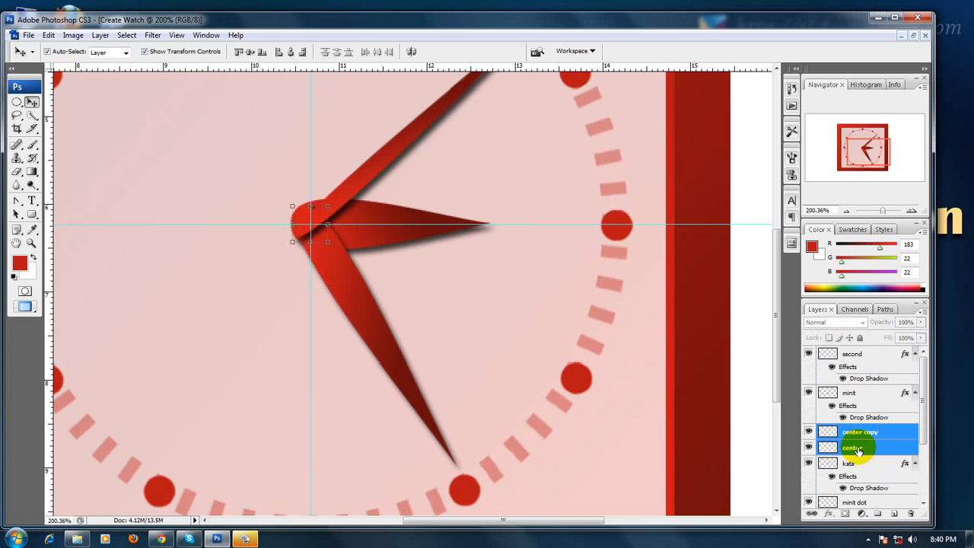
Step: Reorder the center layer to just below kata and the center copy layer to the top of the stack, above second
{"action": "left_click", "coordinate": [856, 447]}
{"action": "scroll", "coordinate": [858, 446], "scroll_direction": "down", "scroll_amount": 3}
{"action": "left_click_drag", "start_coordinate": [854, 373], "coordinate": [854, 409]}
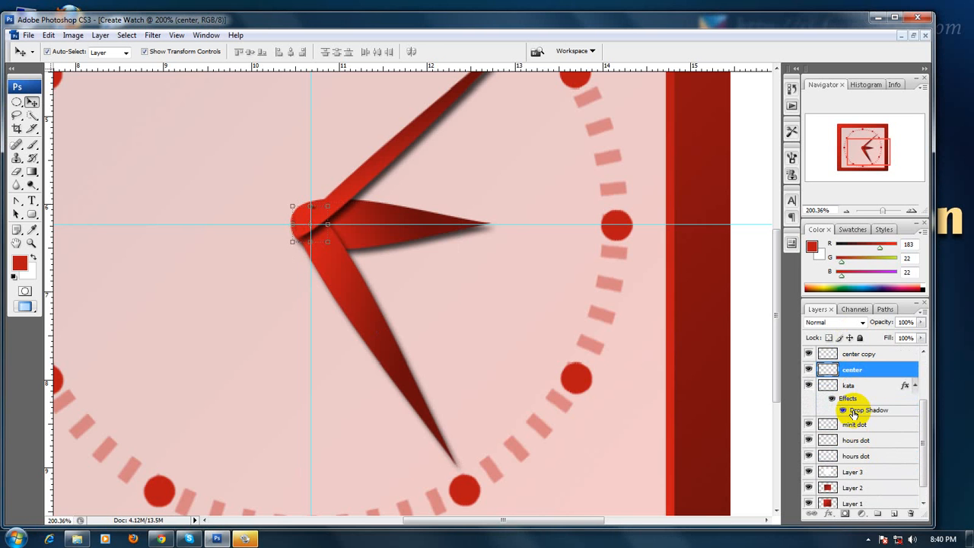
{"action": "left_click", "coordinate": [852, 356]}
{"action": "scroll", "coordinate": [869, 430], "scroll_direction": "up", "scroll_amount": 3}
{"action": "left_click_drag", "start_coordinate": [855, 432], "coordinate": [857, 339]}
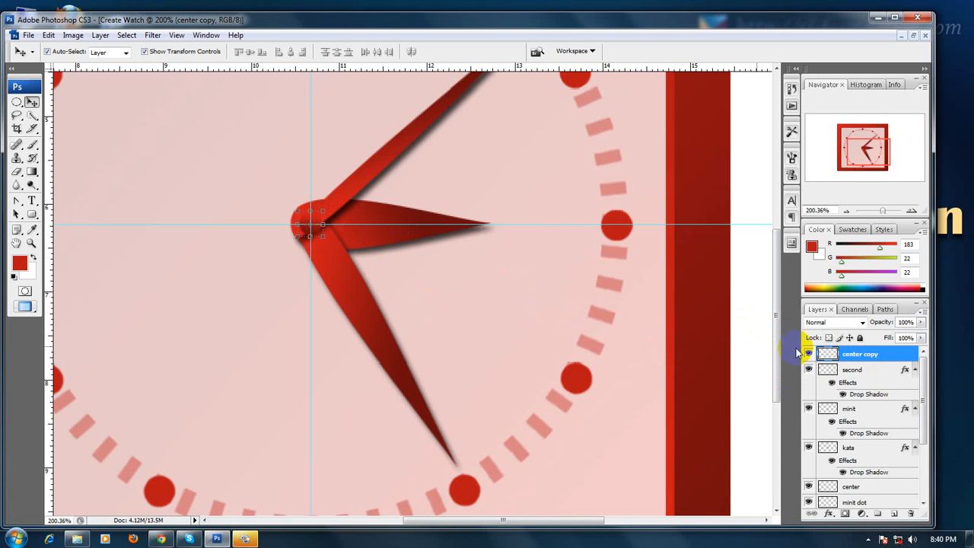
Step: Add a Multiply drop shadow to the center copy layer with 75% opacity, 120° angle, 5 px distance and 5 px size
{"action": "left_click", "coordinate": [829, 514]}
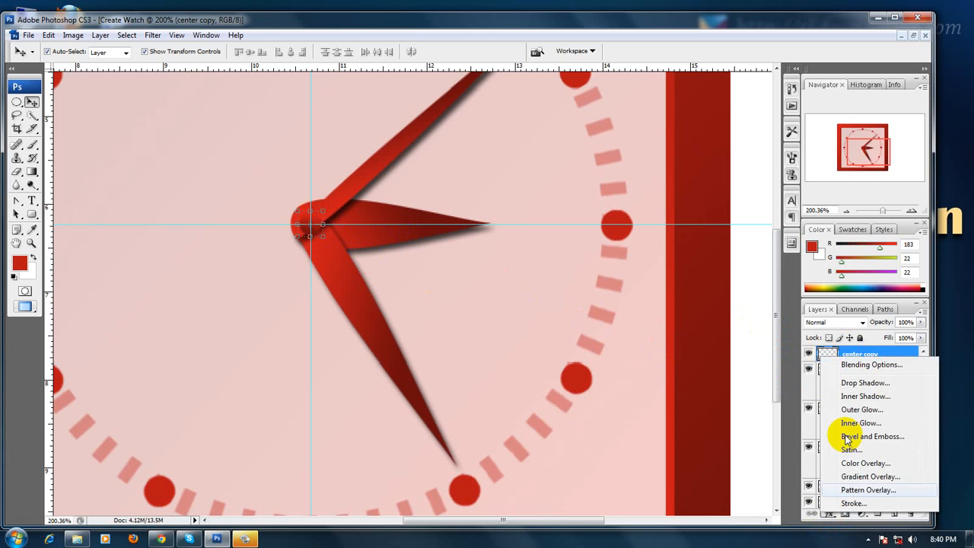
{"action": "left_click", "coordinate": [850, 382]}
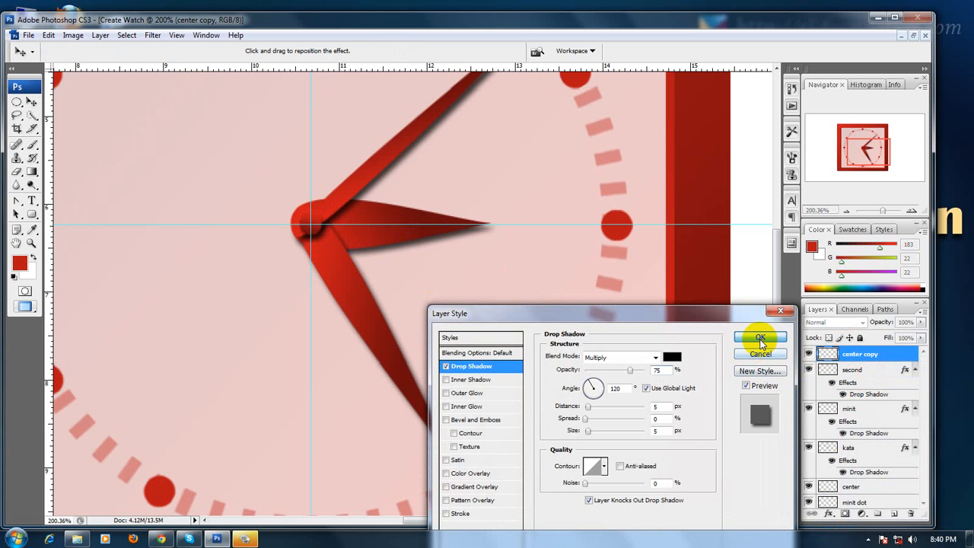
{"action": "left_click", "coordinate": [761, 341]}
Step: Examine the whole watch face, hands and frame at 100% magnification and then fitted within the full canvas
{"action": "double_click", "coordinate": [30, 245]}
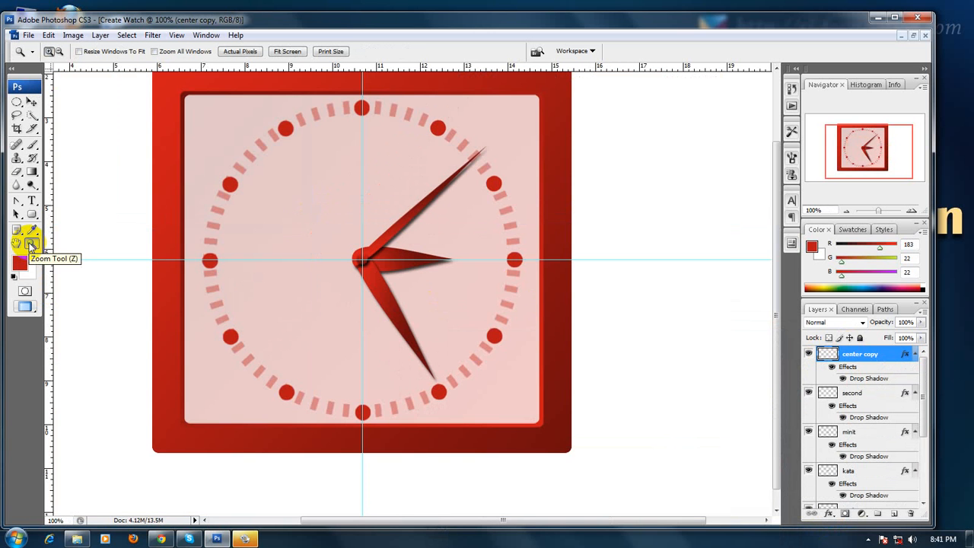
{"action": "scroll", "coordinate": [495, 271], "scroll_direction": "up", "scroll_amount": 3}
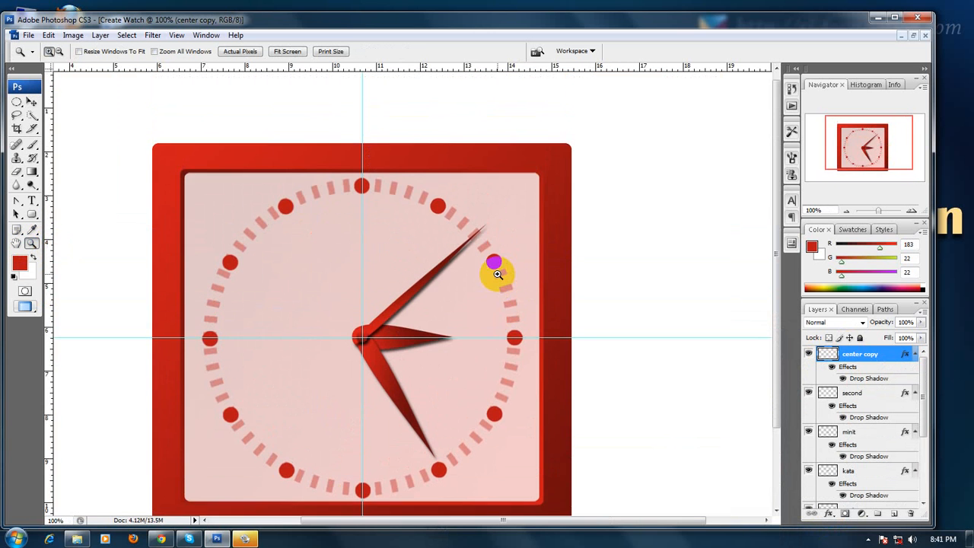
{"action": "scroll", "coordinate": [496, 325], "scroll_direction": "down", "scroll_amount": 3}
{"action": "scroll", "coordinate": [503, 341], "scroll_direction": "up", "scroll_amount": 4}
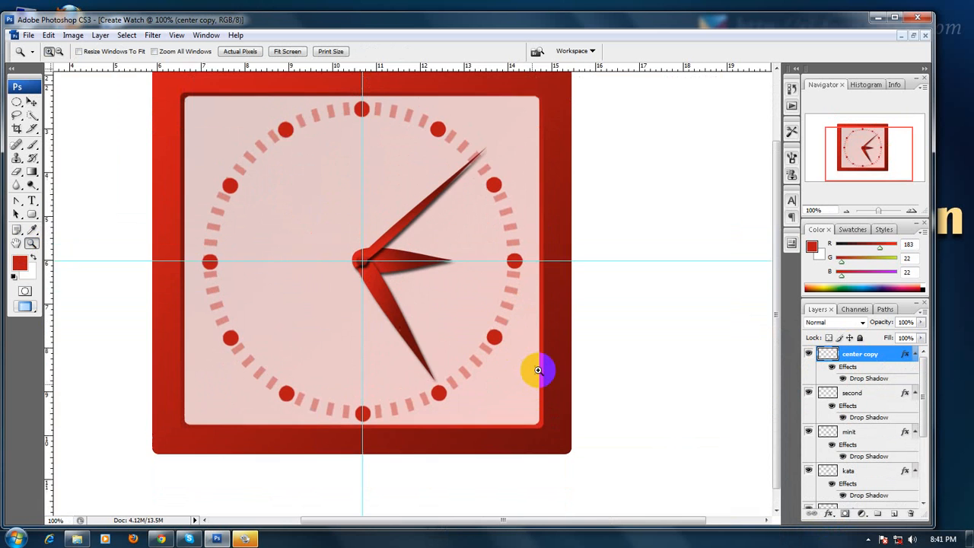
{"action": "scroll", "coordinate": [531, 367], "scroll_direction": "down", "scroll_amount": 3}
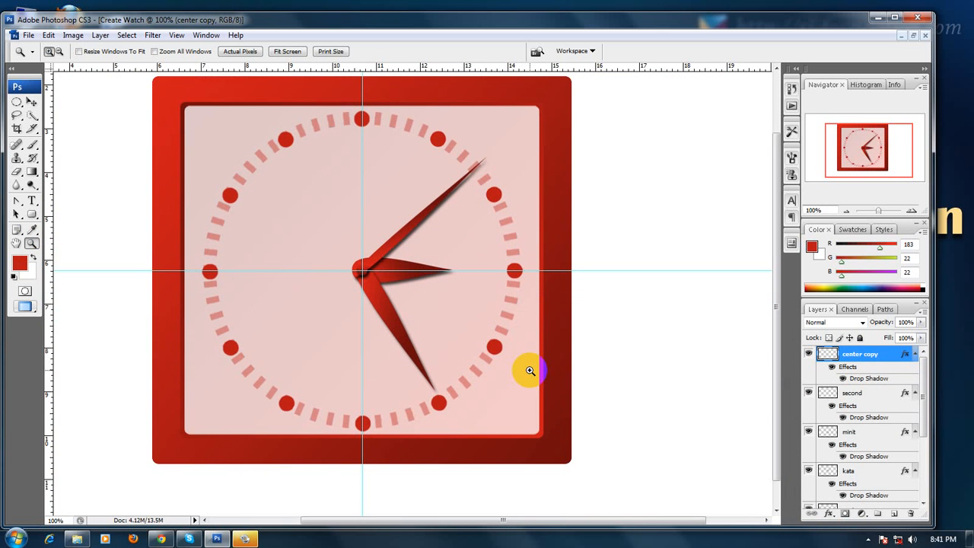
{"action": "scroll", "coordinate": [529, 371], "scroll_direction": "down", "scroll_amount": 2}
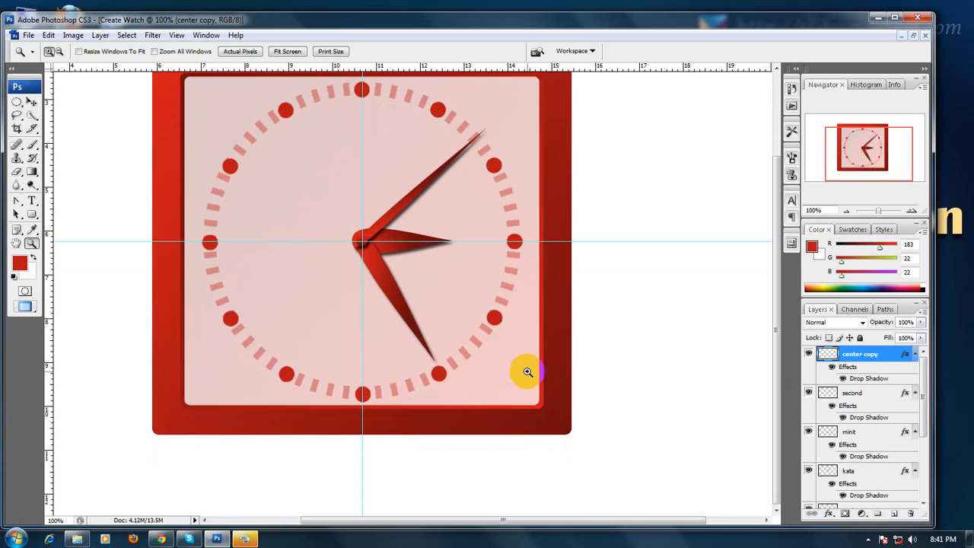
{"action": "scroll", "coordinate": [527, 371], "scroll_direction": "up", "scroll_amount": 4}
{"action": "scroll", "coordinate": [528, 372], "scroll_direction": "down", "scroll_amount": 1}
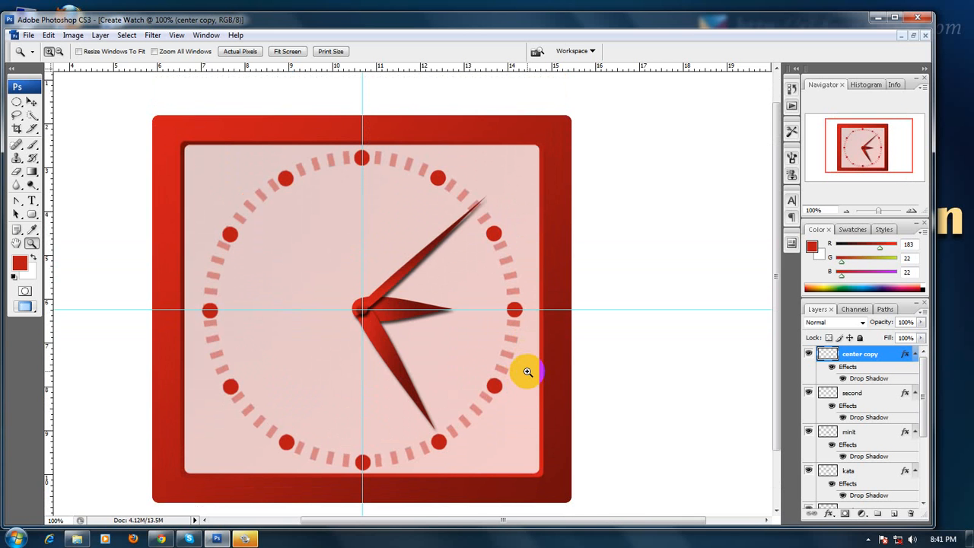
{"action": "scroll", "coordinate": [527, 371], "scroll_direction": "down", "scroll_amount": 3}
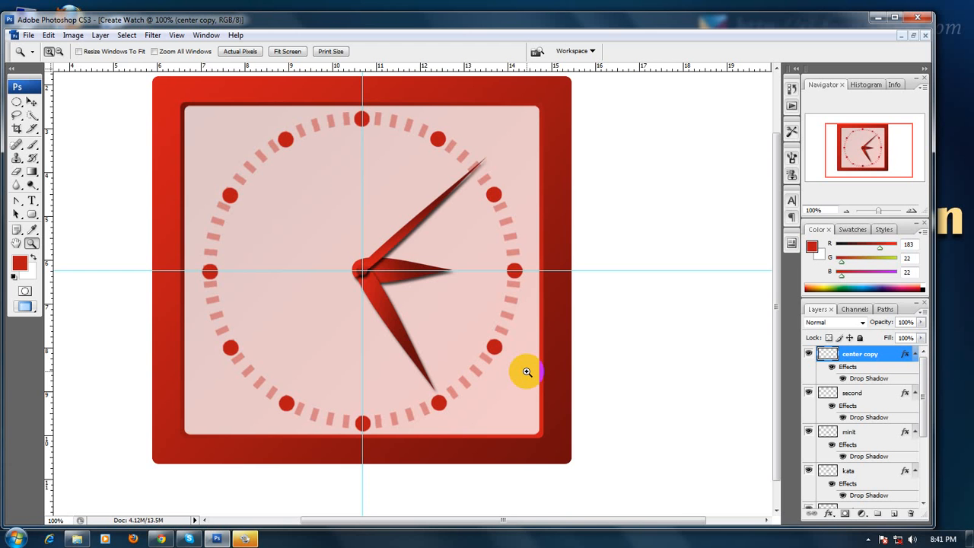
{"action": "scroll", "coordinate": [515, 369], "scroll_direction": "down", "scroll_amount": 1}
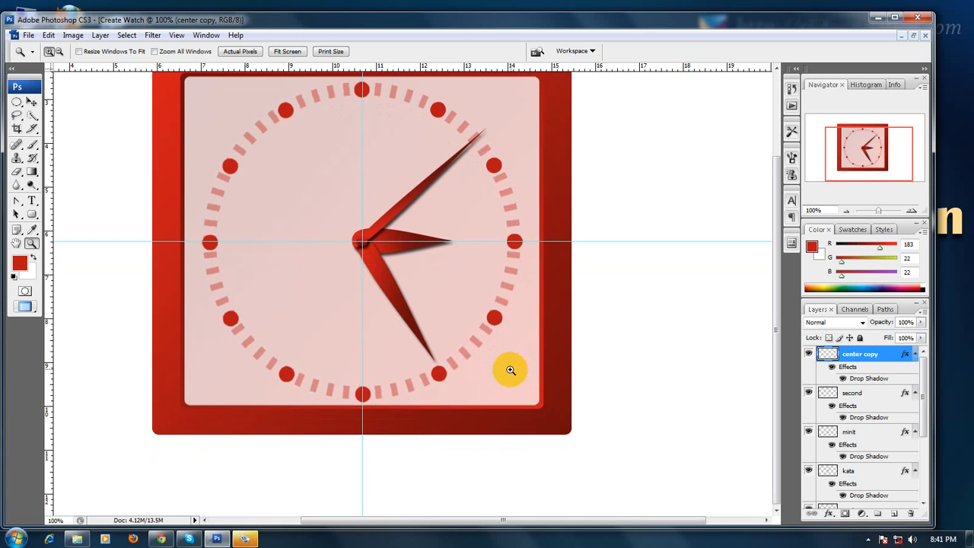
{"action": "scroll", "coordinate": [513, 370], "scroll_direction": "up", "scroll_amount": 3}
{"action": "scroll", "coordinate": [514, 374], "scroll_direction": "down", "scroll_amount": 4}
{"action": "scroll", "coordinate": [510, 387], "scroll_direction": "up", "scroll_amount": 3}
{"action": "scroll", "coordinate": [511, 388], "scroll_direction": "up", "scroll_amount": 1}
{"action": "scroll", "coordinate": [510, 390], "scroll_direction": "down", "scroll_amount": 3}
{"action": "scroll", "coordinate": [507, 405], "scroll_direction": "up", "scroll_amount": 1}
{"action": "scroll", "coordinate": [505, 405], "scroll_direction": "up", "scroll_amount": 1}
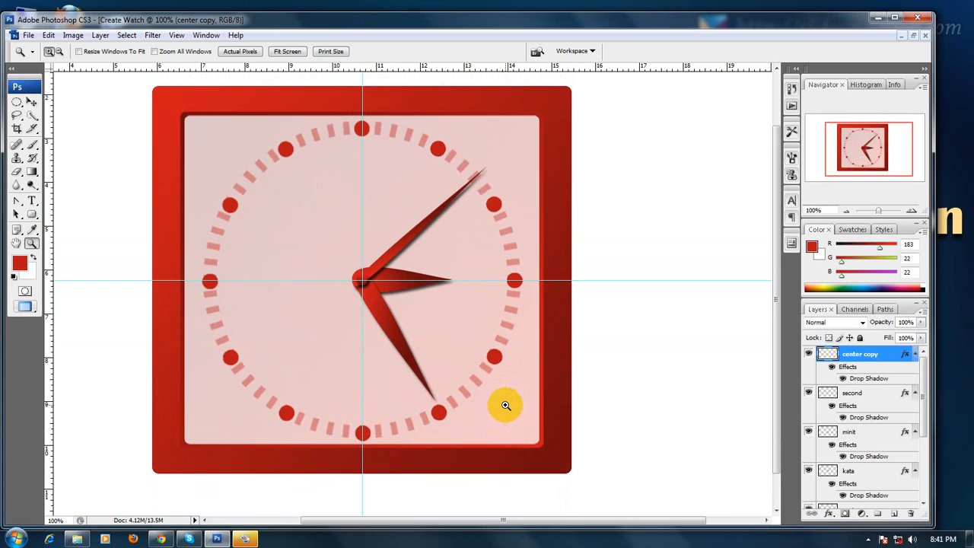
{"action": "scroll", "coordinate": [505, 404], "scroll_direction": "down", "scroll_amount": 2}
{"action": "scroll", "coordinate": [505, 405], "scroll_direction": "up", "scroll_amount": 2}
{"action": "scroll", "coordinate": [505, 405], "scroll_direction": "down", "scroll_amount": 2}
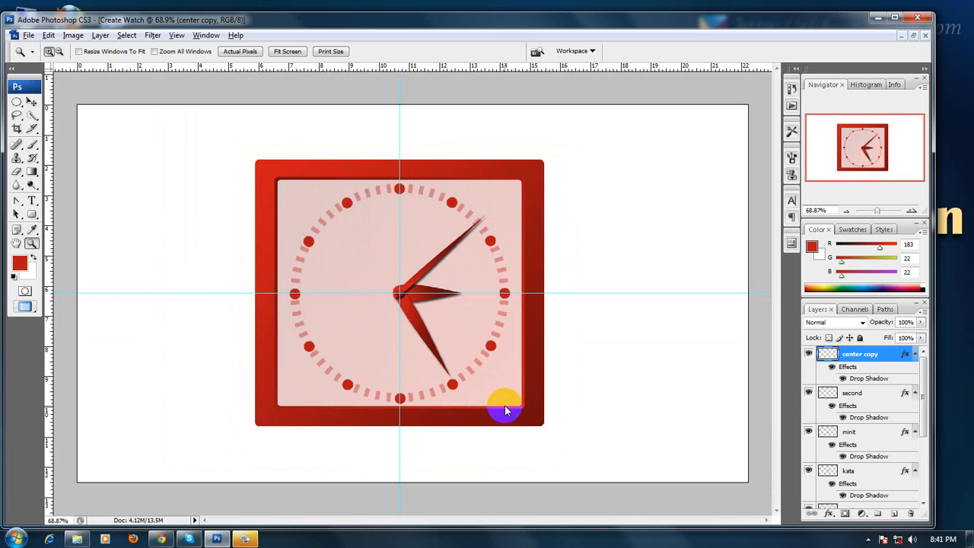
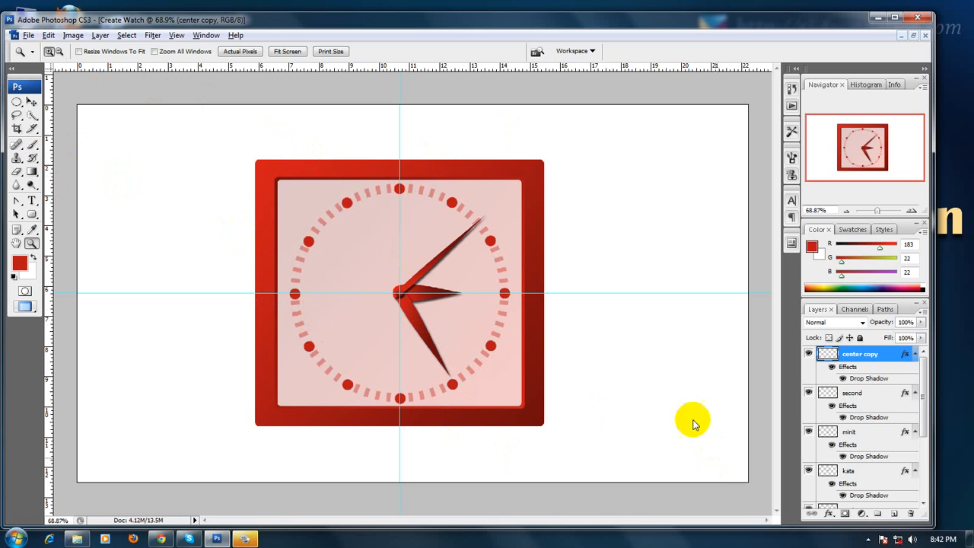
Step: Create a new empty layer directly above the Background layer
{"action": "left_click_drag", "start_coordinate": [923, 392], "coordinate": [923, 468]}
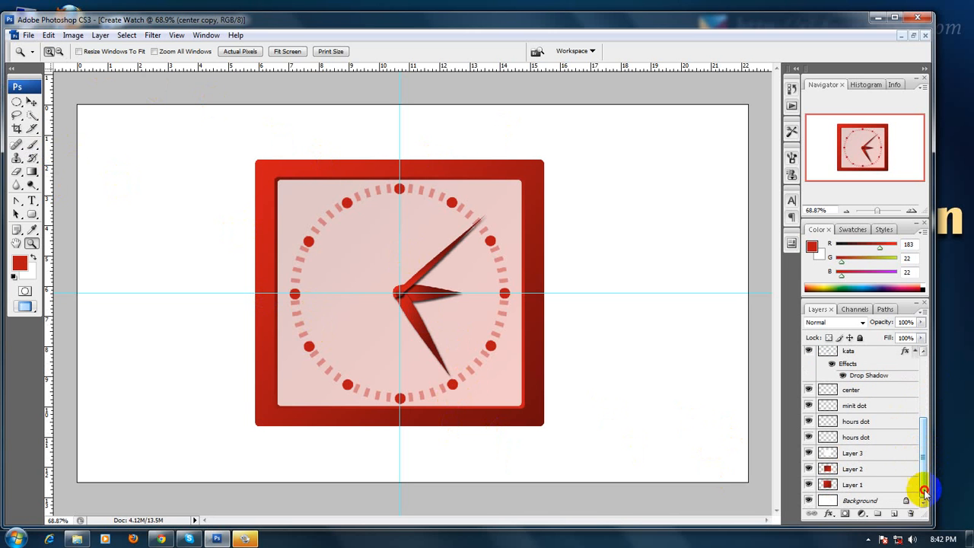
{"action": "left_click_drag", "start_coordinate": [866, 500], "coordinate": [896, 517]}
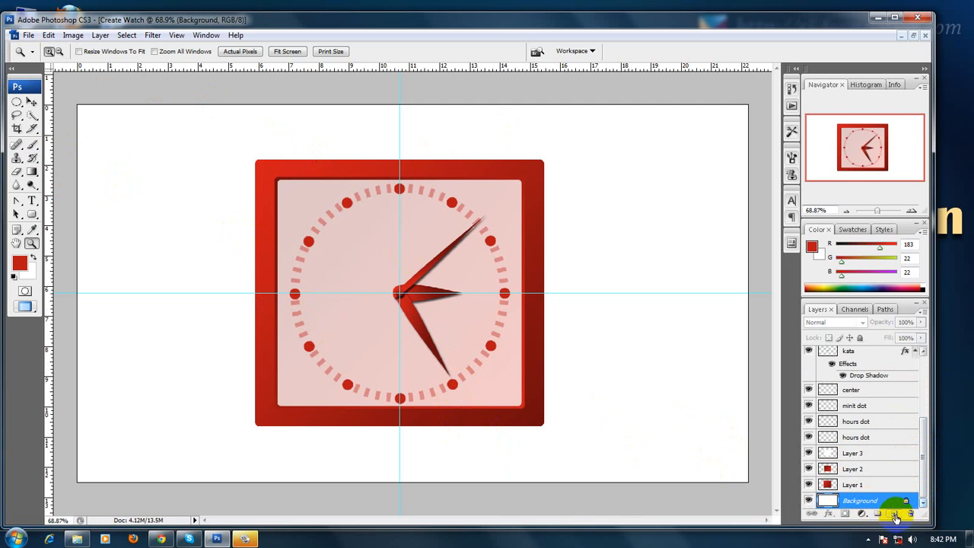
{"action": "left_click", "coordinate": [896, 517]}
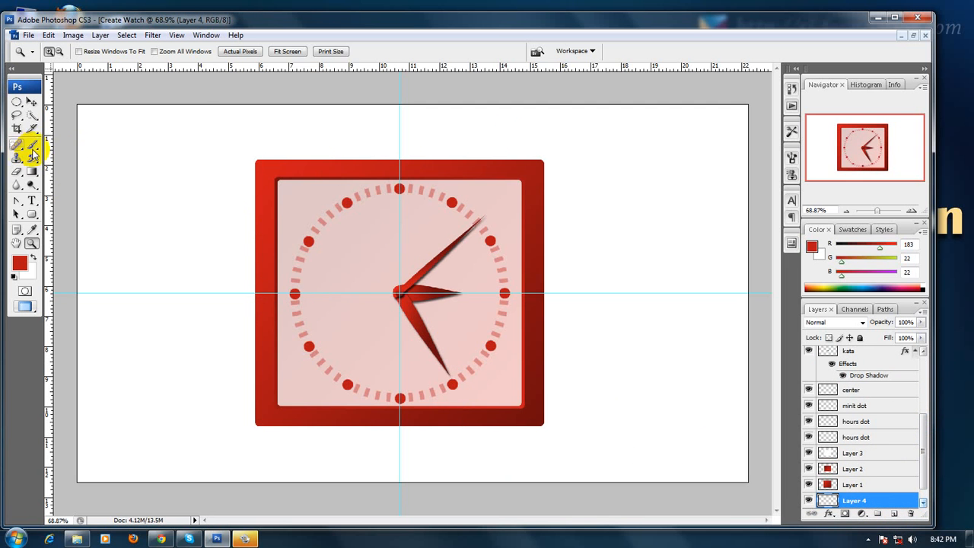
Step: Choose the Brush tool and set the foreground color to near-black, RGB 28, 26, 26
{"action": "left_click", "coordinate": [32, 147]}
{"action": "left_click_drag", "start_coordinate": [32, 146], "coordinate": [87, 143]}
{"action": "left_click", "coordinate": [19, 261]}
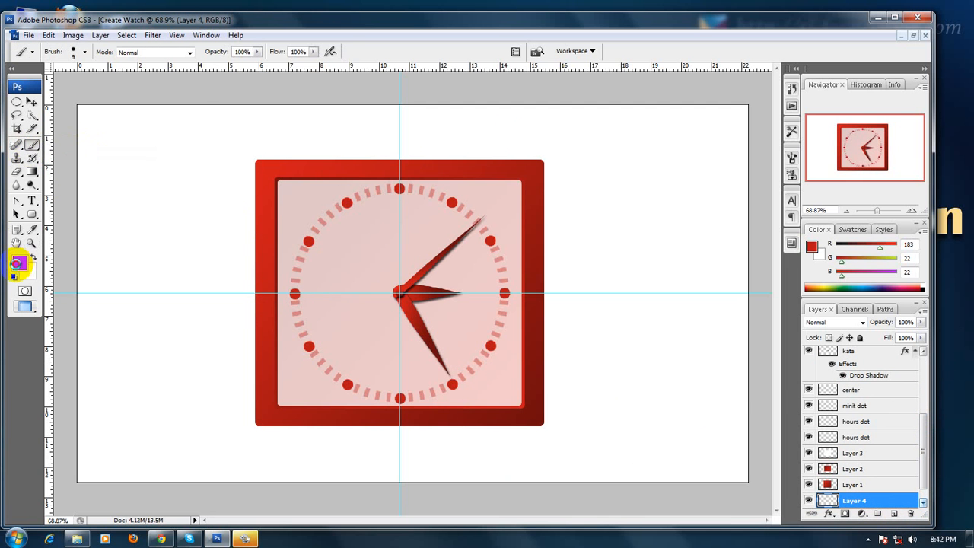
{"action": "left_click", "coordinate": [578, 348]}
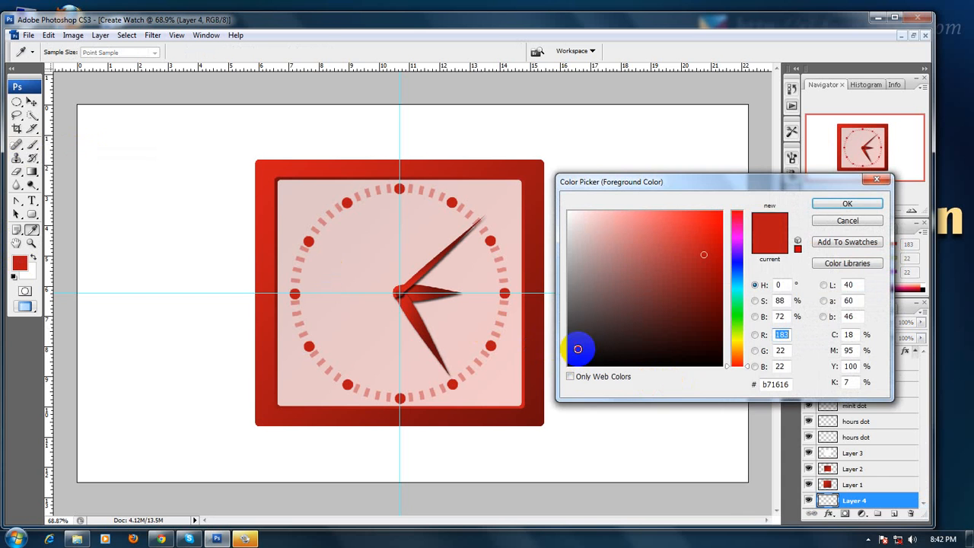
{"action": "left_click", "coordinate": [829, 204]}
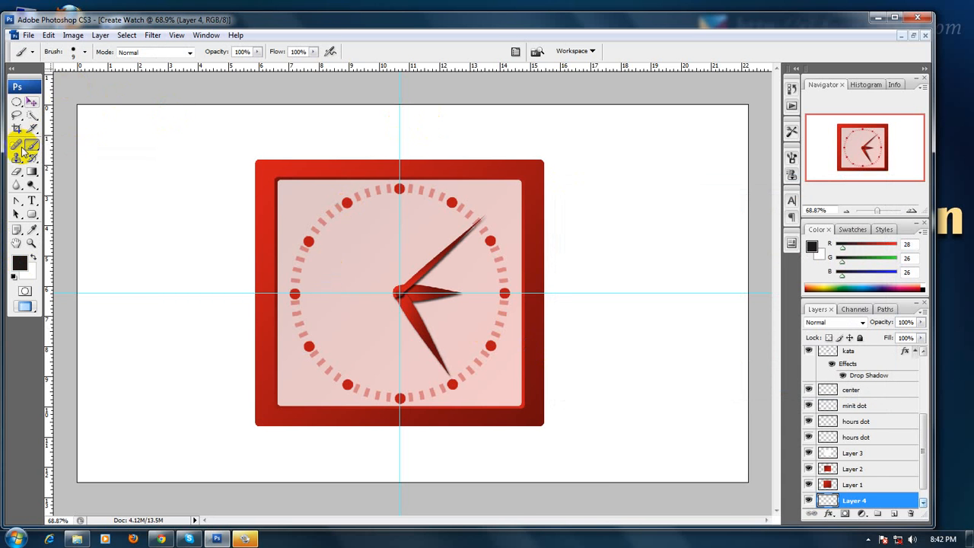
Step: Choose a soft round brush, enlarge it to 250 px and paint one dab beside the watch's left edge on Layer 4
{"action": "left_click", "coordinate": [84, 53]}
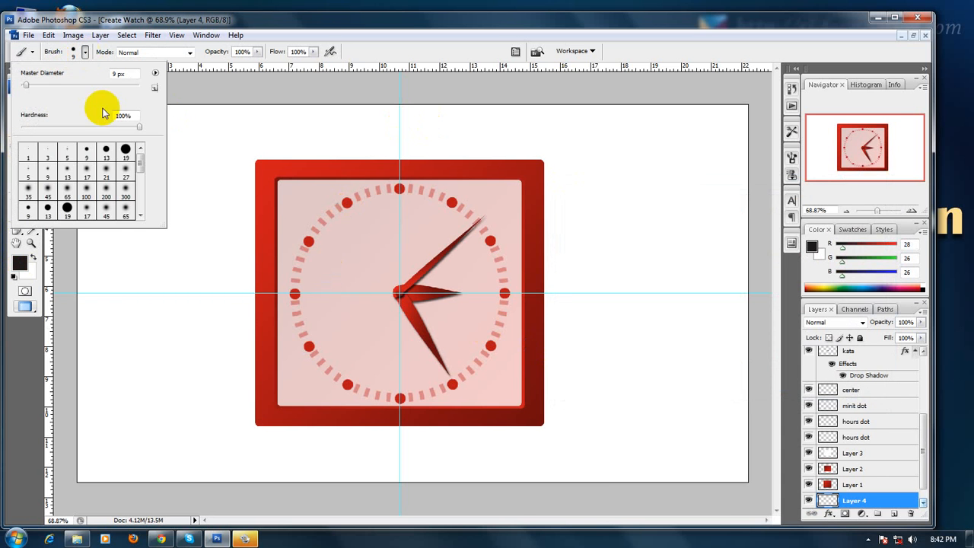
{"action": "double_click", "coordinate": [105, 169]}
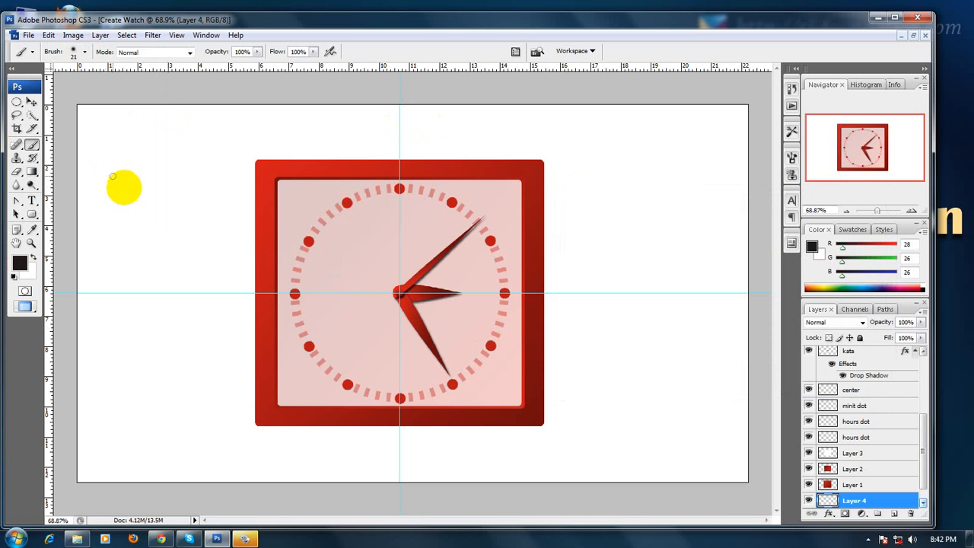
{"action": "key", "text": "bracketright"}
{"action": "key", "text": "bracketright"}
{"action": "key", "text": "bracketright"}
{"action": "key", "text": "bracketright"}
{"action": "key", "text": "bracketright"}
{"action": "key", "text": "bracketright"}
{"action": "key", "text": "bracketright"}
{"action": "key", "text": "bracketright"}
{"action": "key", "text": "bracketright"}
{"action": "key", "text": "bracketright"}
{"action": "key", "text": "bracketright"}
{"action": "key", "text": "bracketright"}
{"action": "key", "text": "bracketright"}
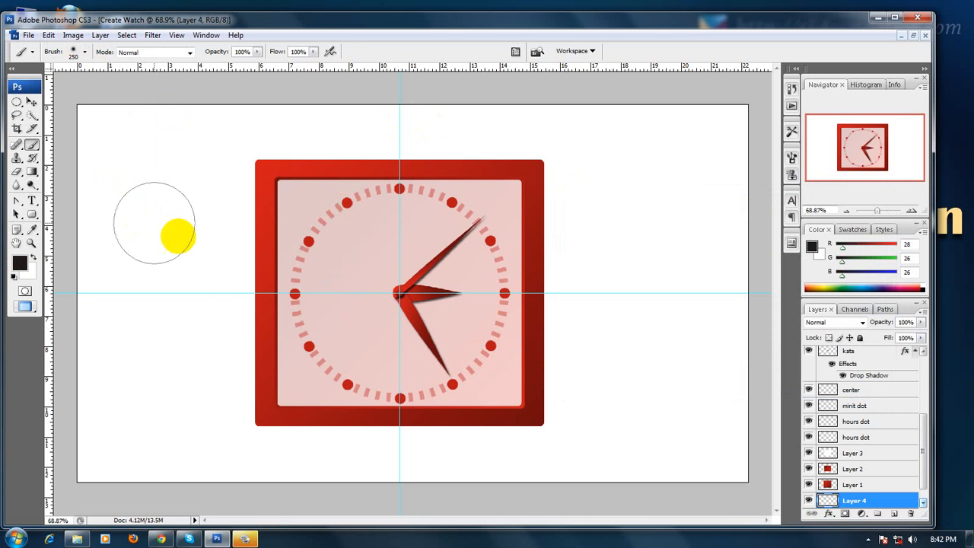
{"action": "left_click", "coordinate": [220, 275]}
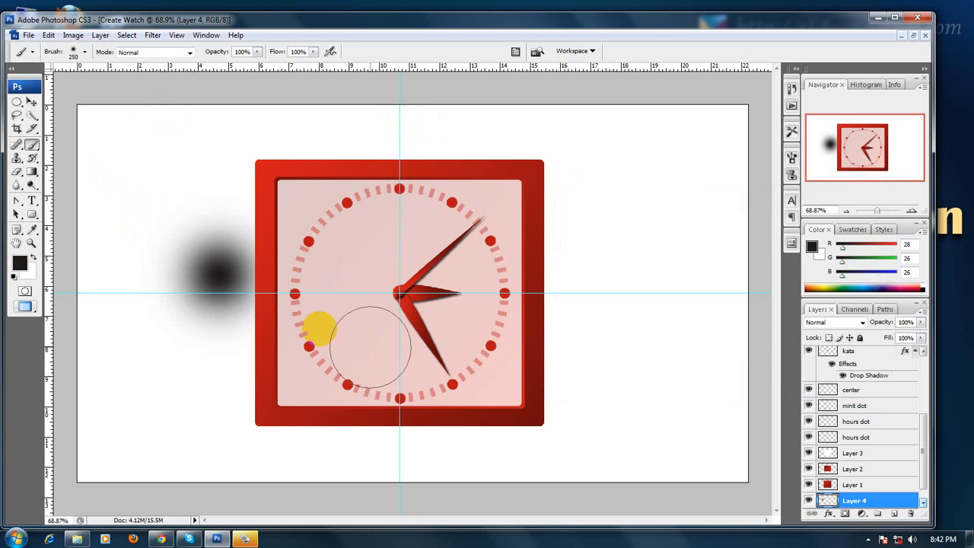
Step: Flatten the dark dab to 10.9% height, center it under the watch's lower edge and widen it across most of the canvas as a ground shadow
{"action": "left_click", "coordinate": [31, 103]}
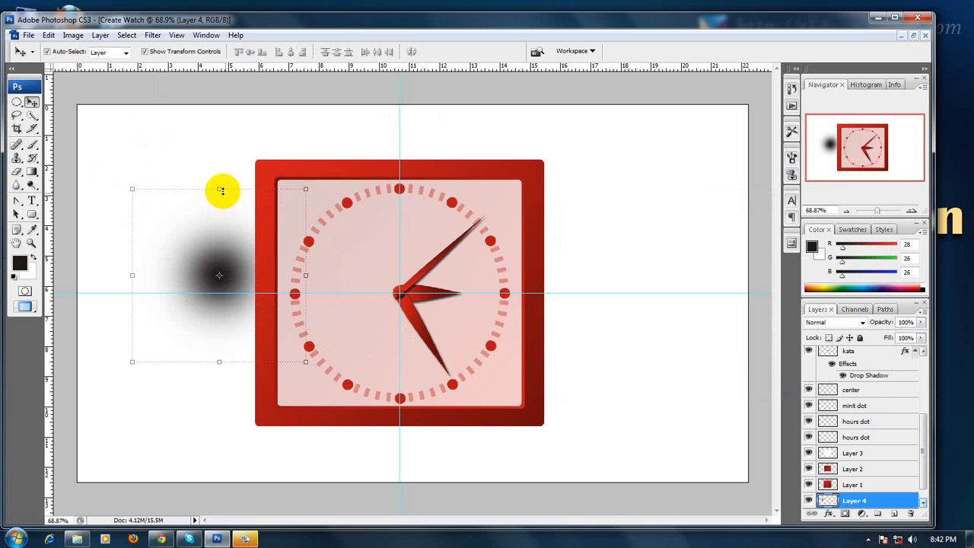
{"action": "left_click_drag", "start_coordinate": [219, 188], "coordinate": [417, 430]}
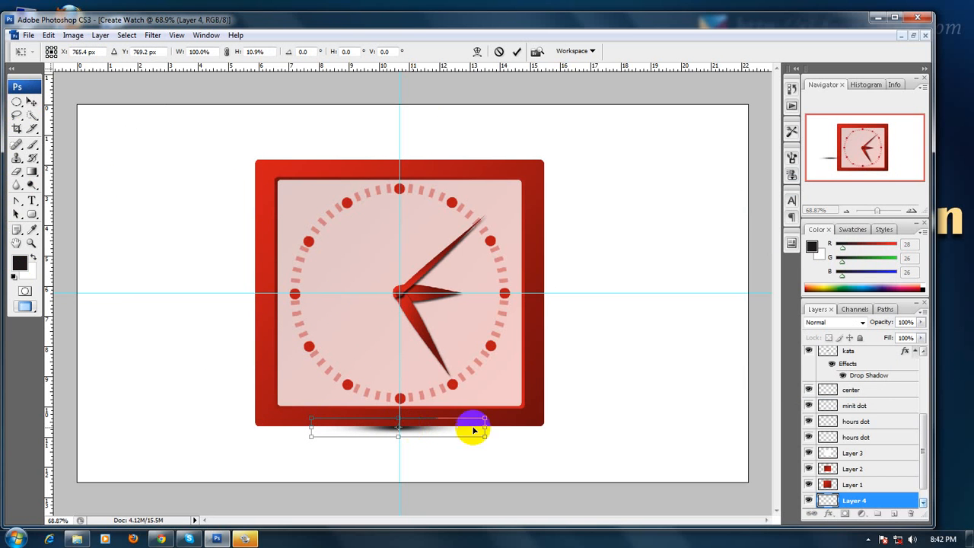
{"action": "left_click_drag", "start_coordinate": [528, 427], "coordinate": [716, 398]}
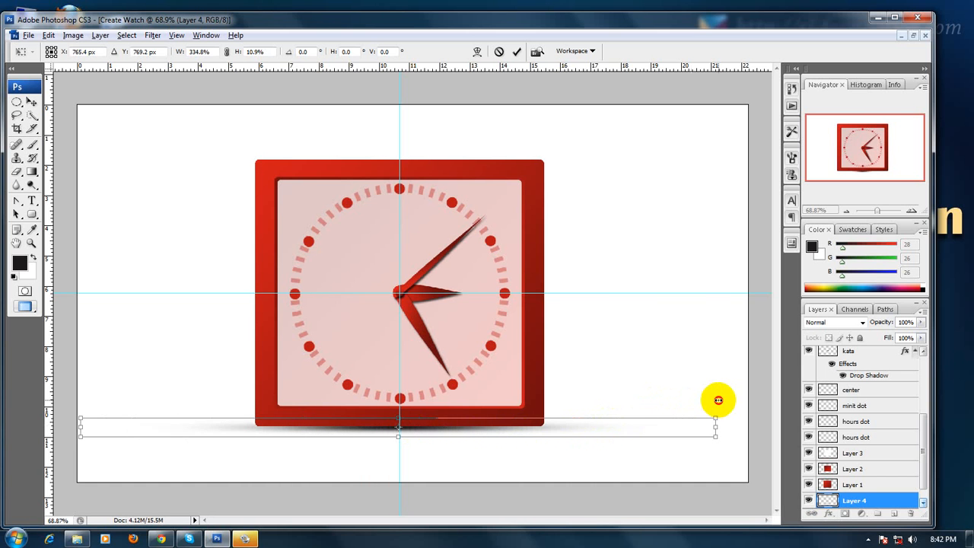
{"action": "key", "text": "Return"}
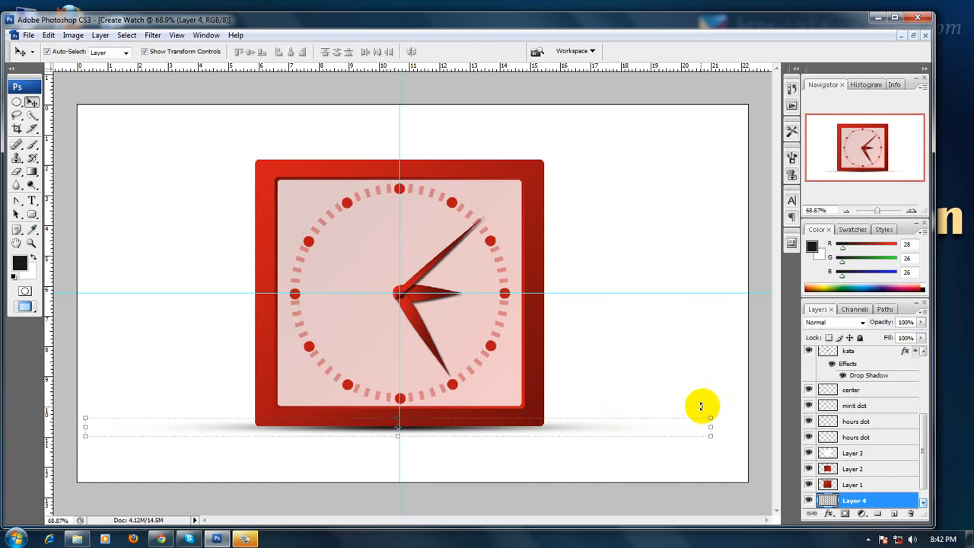
{"action": "left_click", "coordinate": [751, 380]}
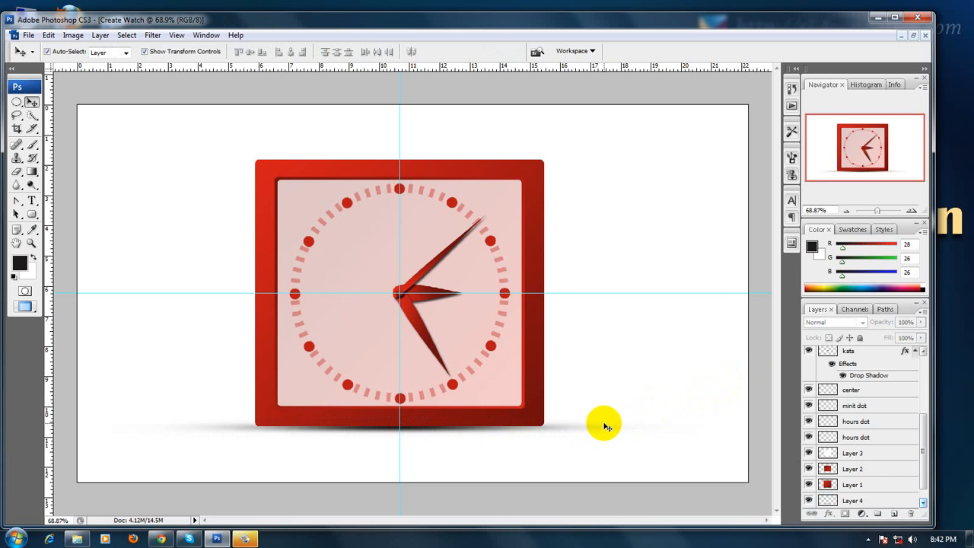